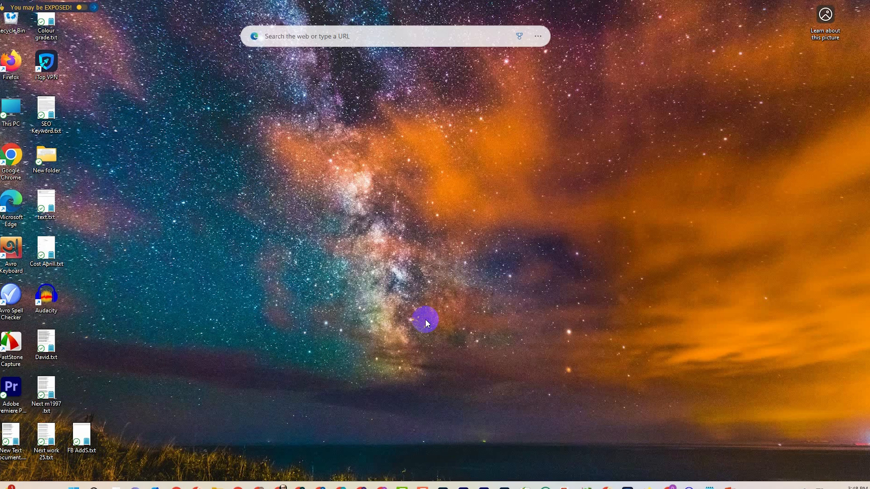
Open Ads Manager from the Facebook home page and dismiss the notice about adding a payment method
click(648, 486)
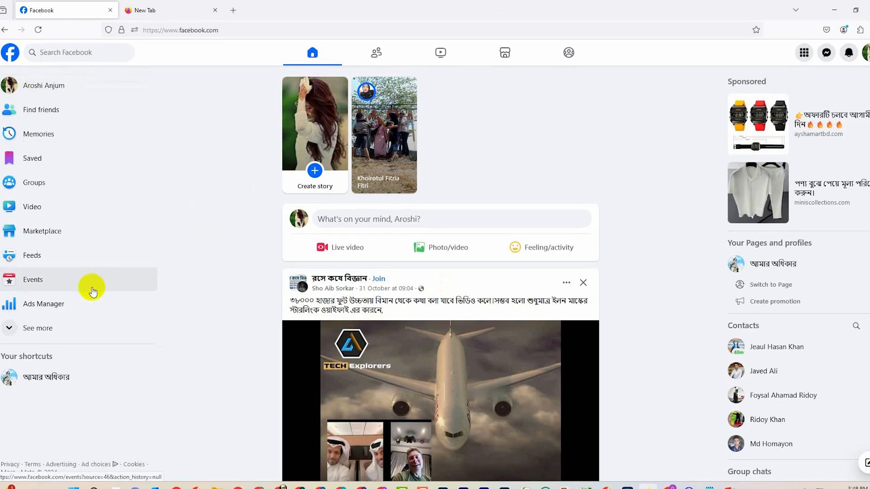
click(42, 312)
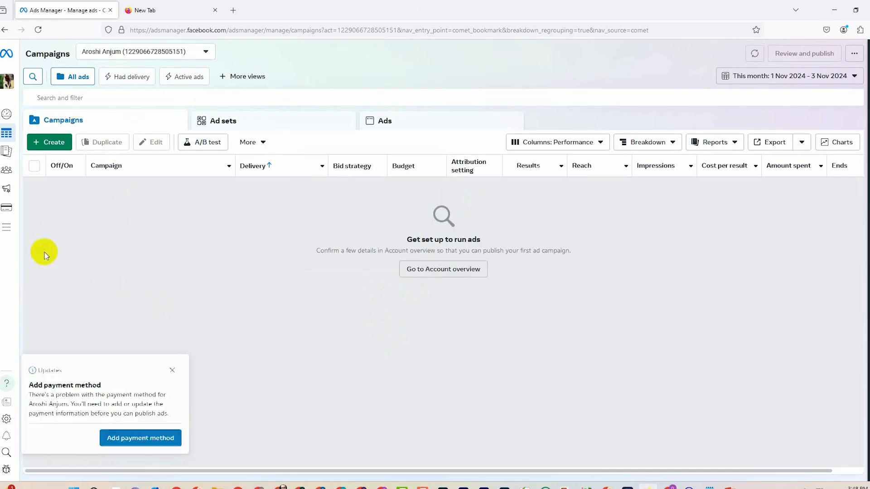
click(8, 227)
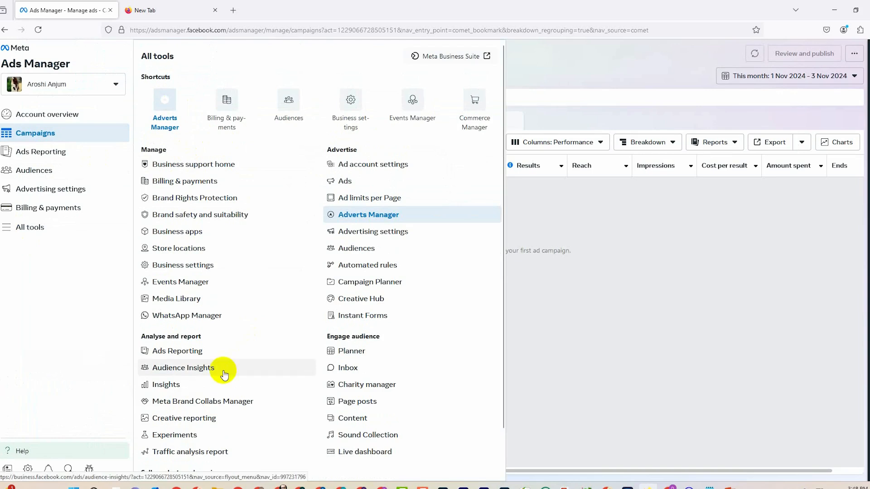
click(605, 354)
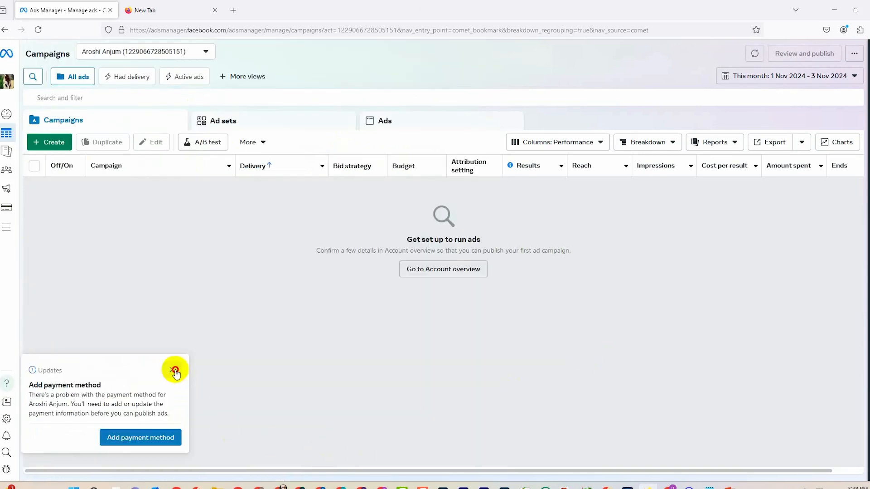
click(174, 369)
Open the account overview and examine the setup requirements for running ads
mouse_move(9, 102)
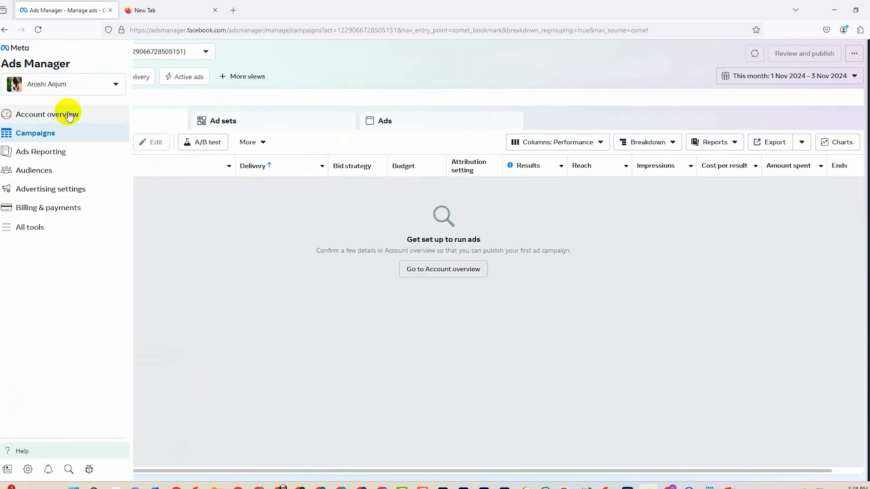
click(69, 116)
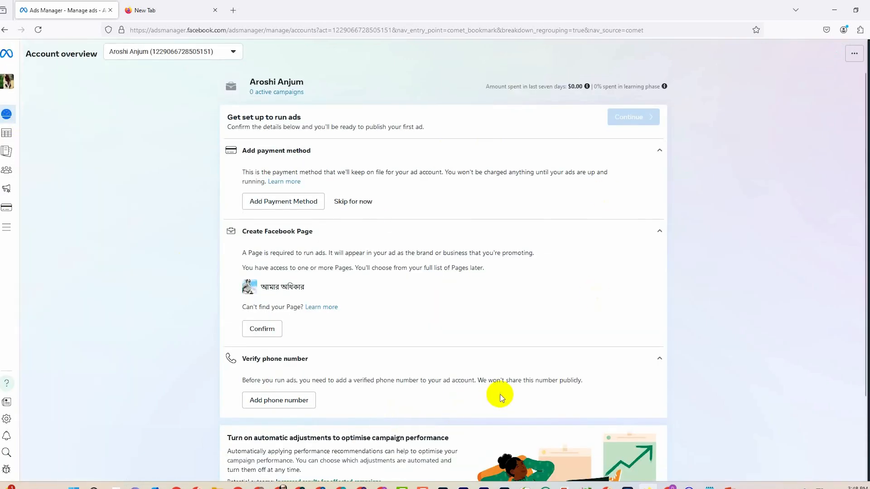
scroll(473, 394, down, 2)
scroll(453, 372, up, 2)
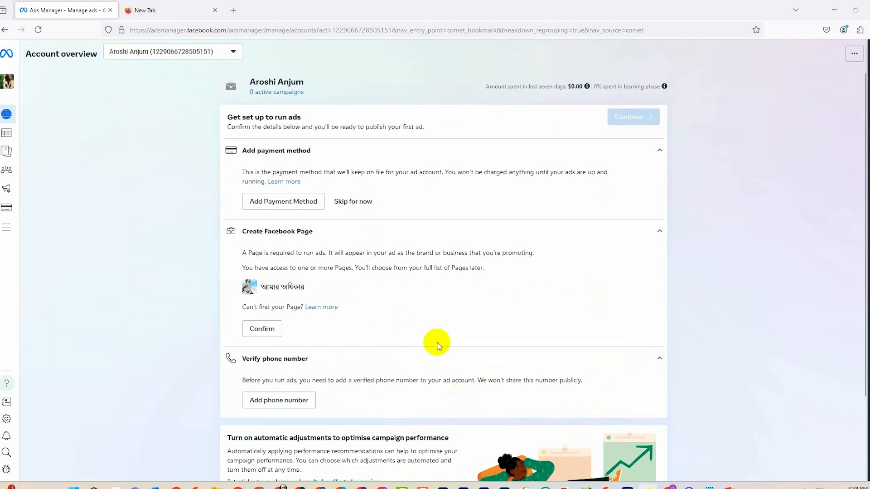
Revisit the campaigns list, then open an untitled pivot table report in Ads Reporting
mouse_move(16, 228)
click(50, 136)
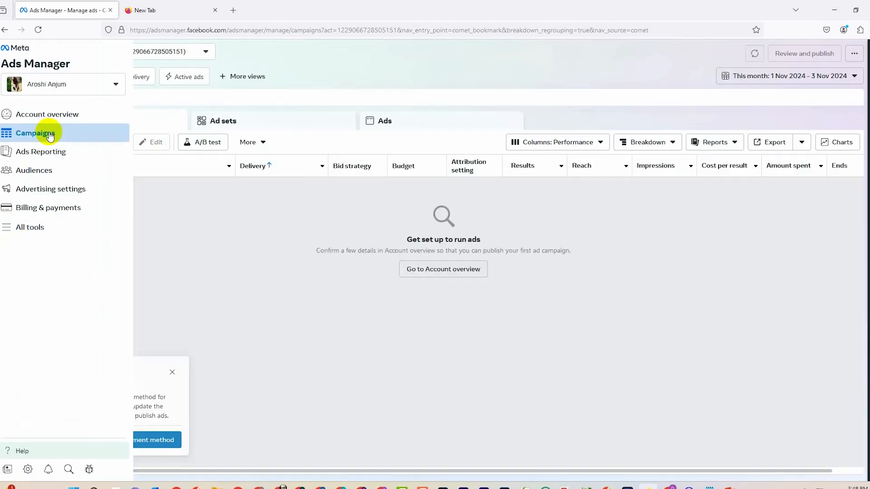
mouse_move(15, 227)
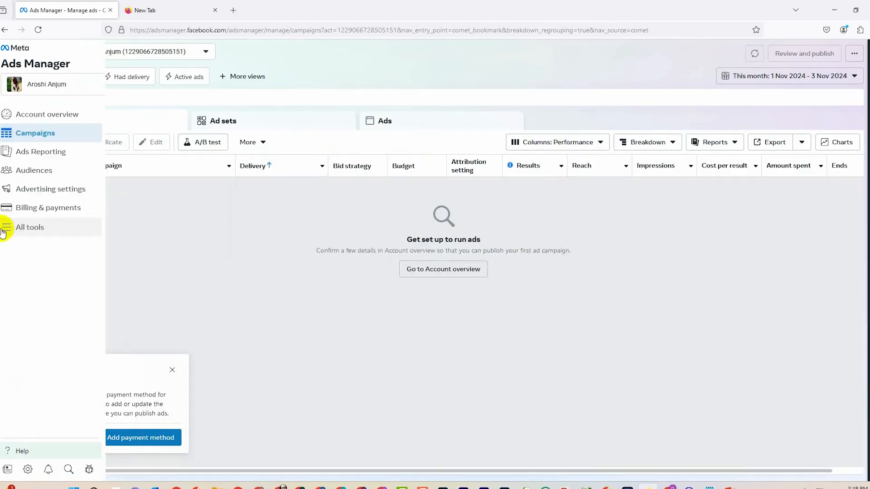
click(86, 158)
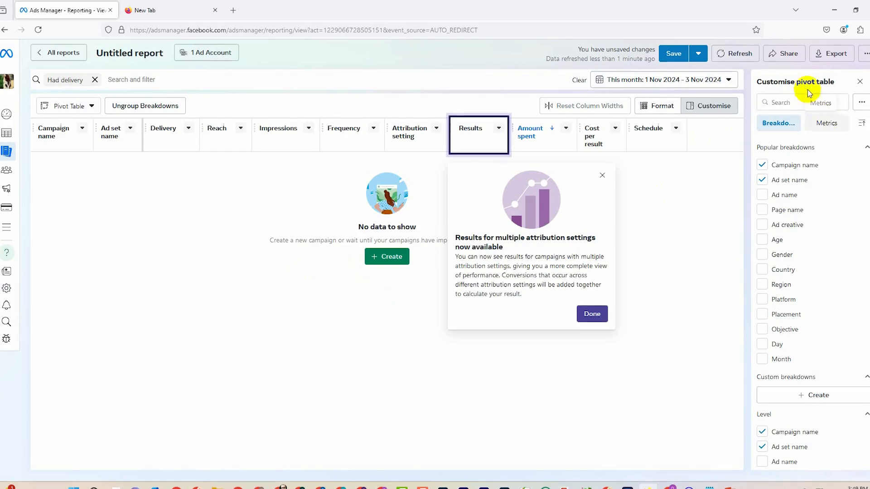
drag(759, 81, 819, 83)
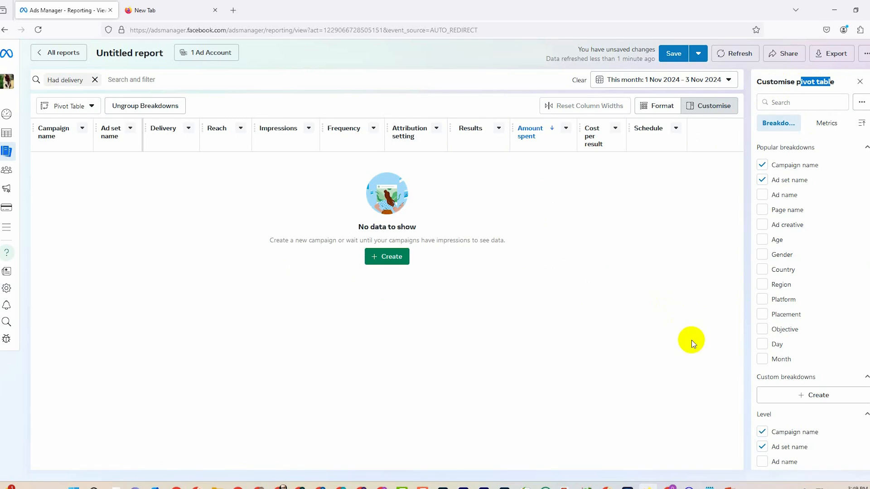
Add only Page name to the report's selected breakdowns and look through the remaining breakdown options
click(764, 196)
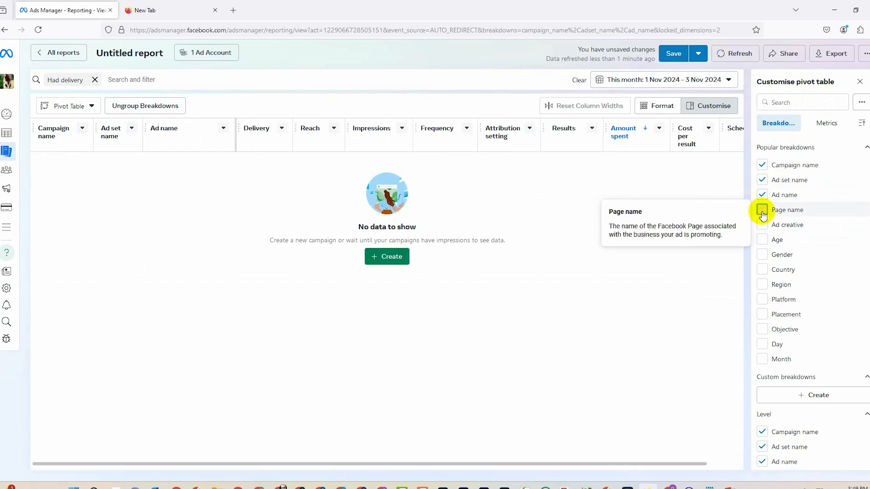
click(763, 209)
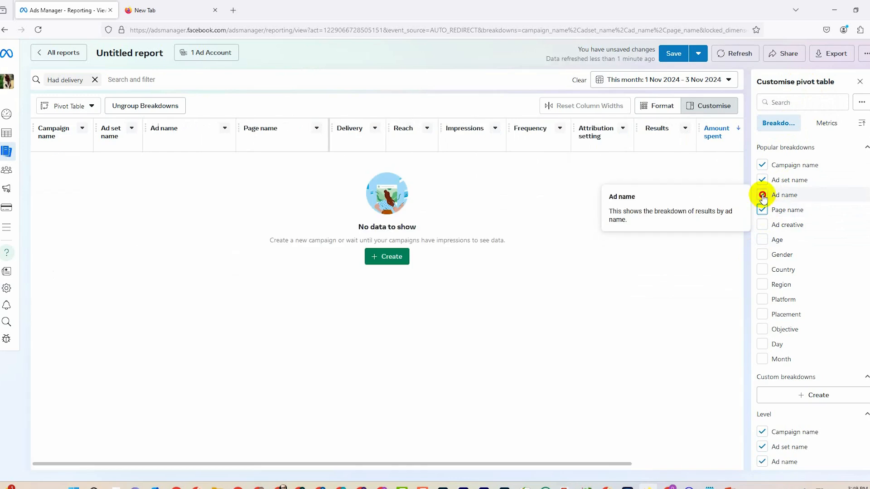
click(763, 196)
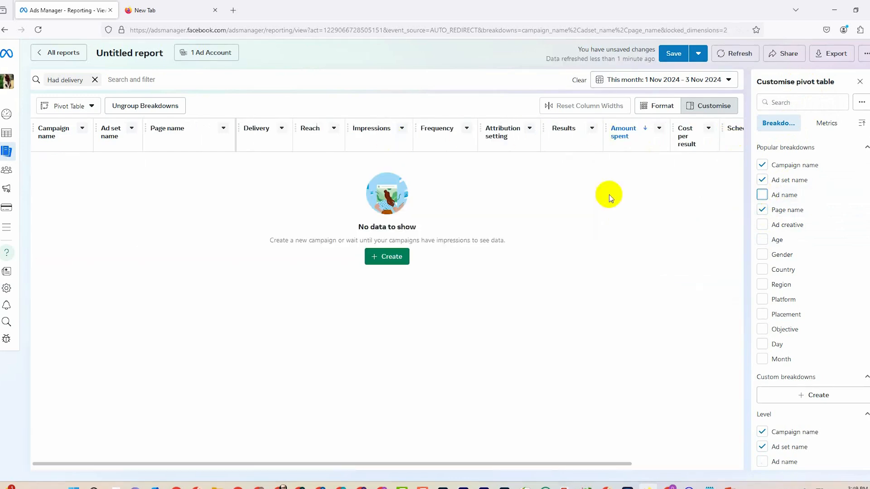
scroll(825, 358, down, 5)
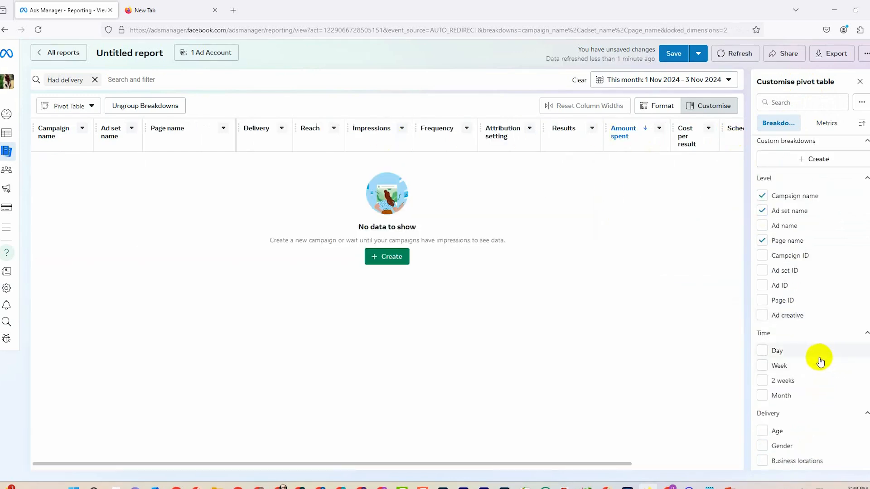
scroll(821, 360, down, 10)
scroll(807, 360, up, 15)
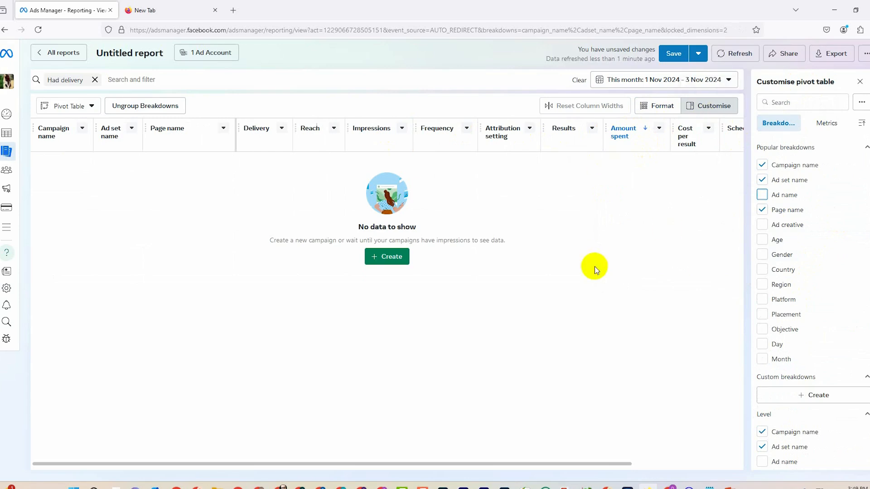
View the ad account's Audiences page and its Advertising settings
click(10, 177)
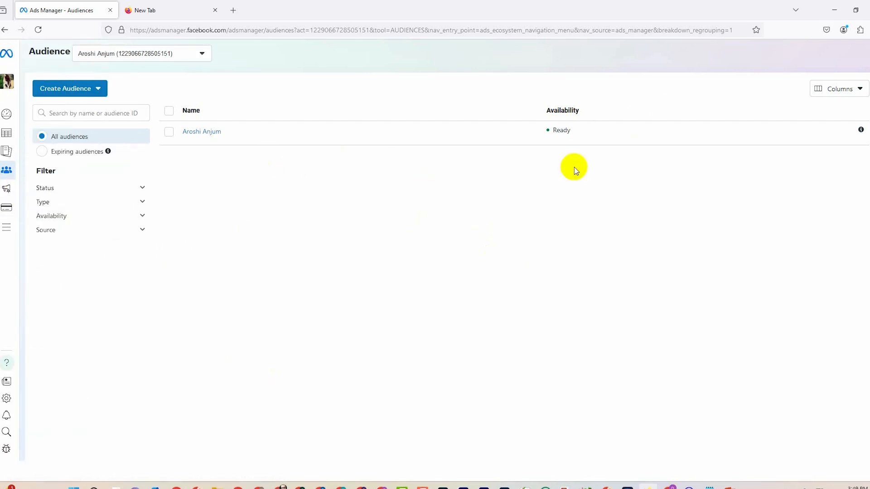
mouse_move(10, 188)
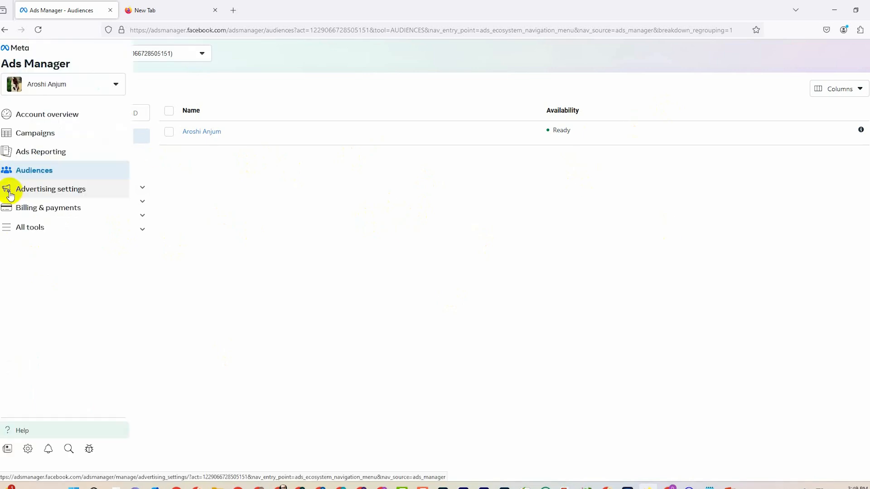
click(57, 194)
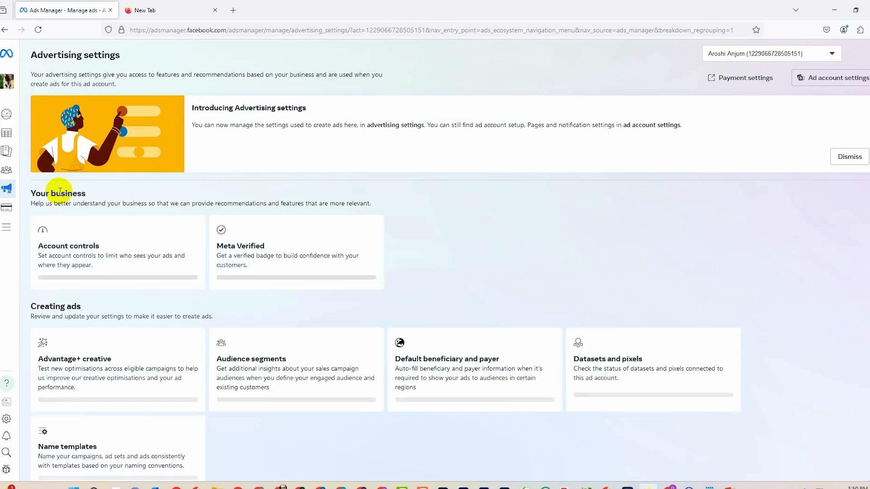
Open the payment activity in Billing & payments, check the current balance and dismiss the payment tracking tour
mouse_move(9, 201)
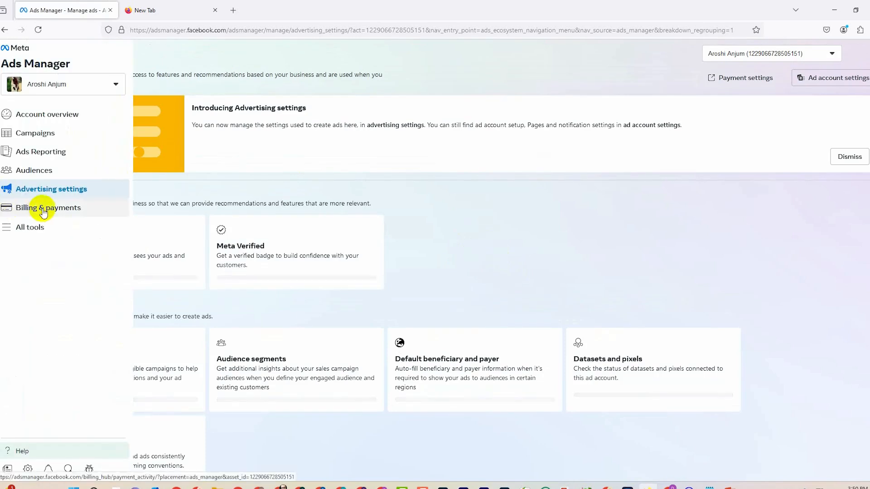
click(59, 213)
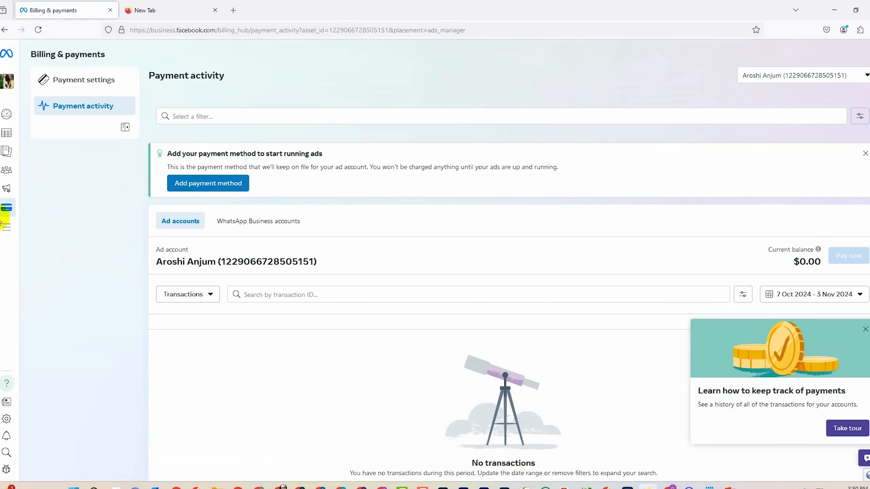
drag(791, 250, 814, 261)
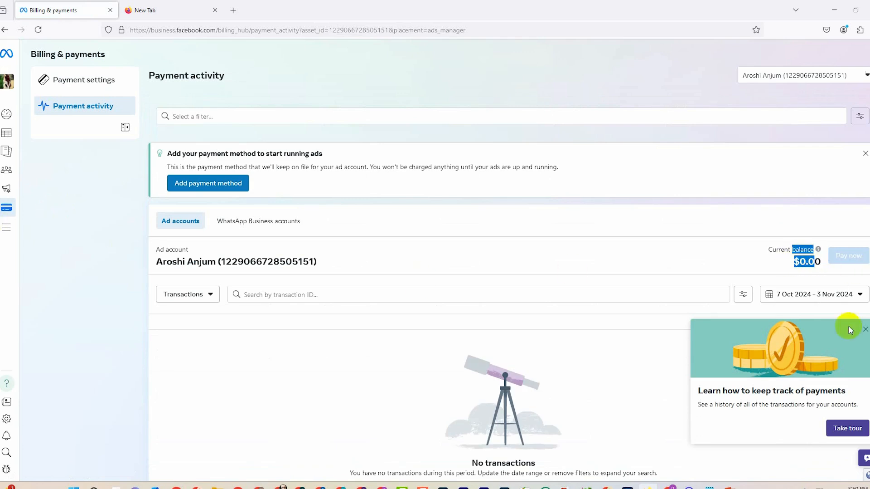
click(864, 333)
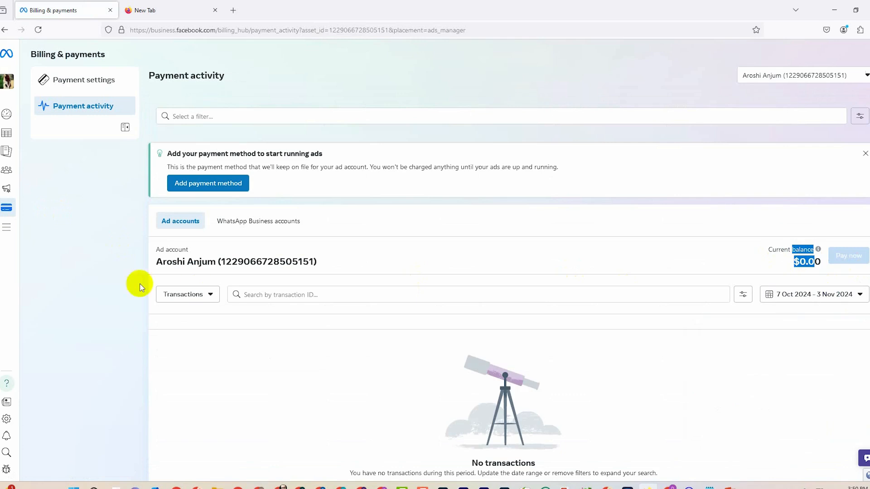
Look through the full list of Ads Manager tools and shortcuts
click(8, 226)
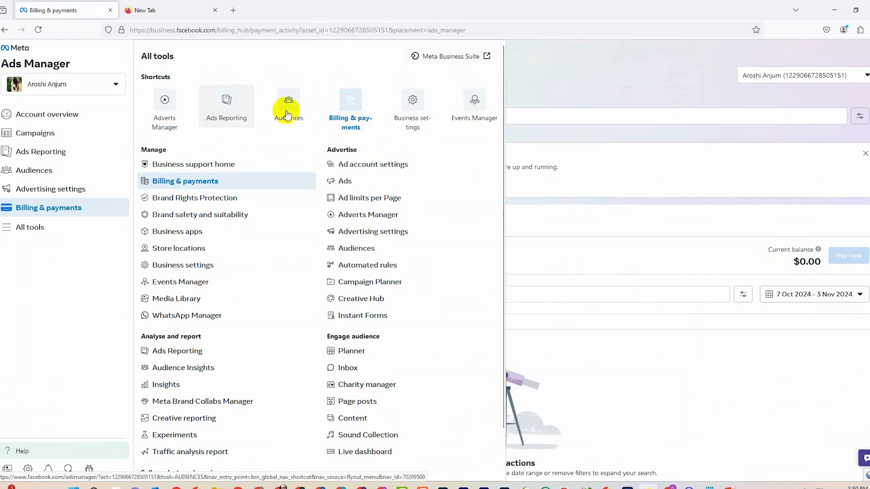
click(335, 119)
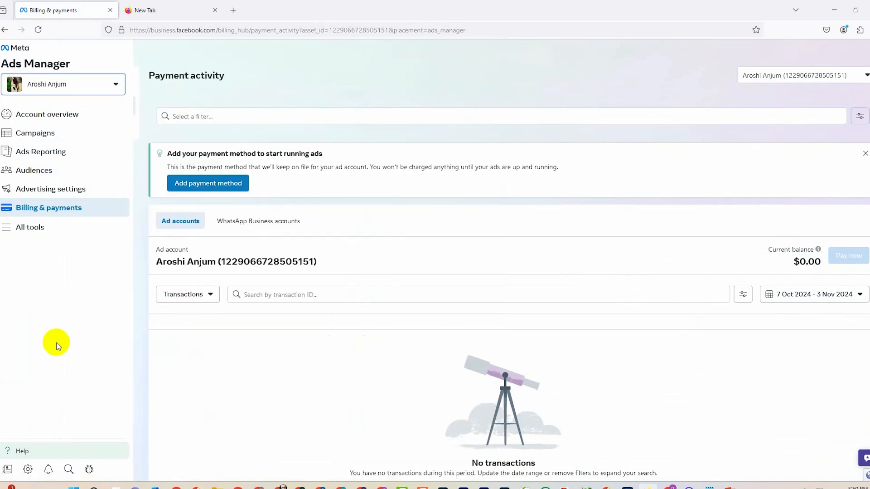
click(19, 232)
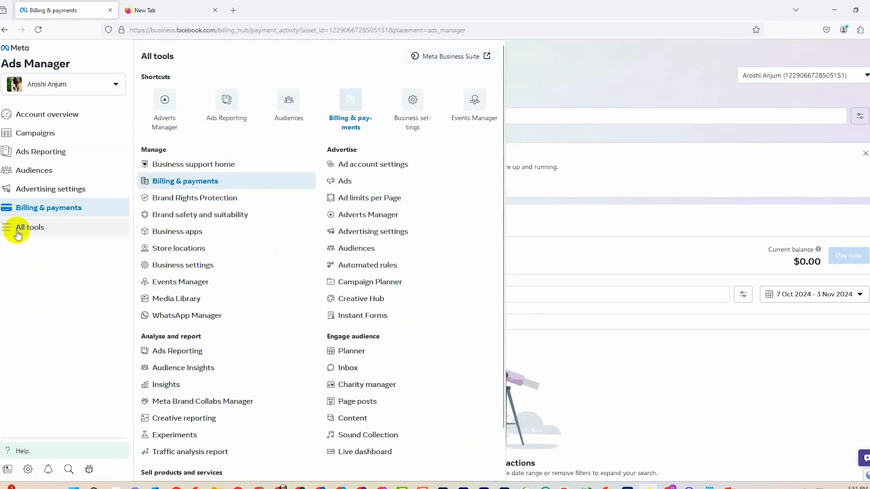
Switch to the Meta Business Suite home page, accept its introduction and look over the page
click(10, 48)
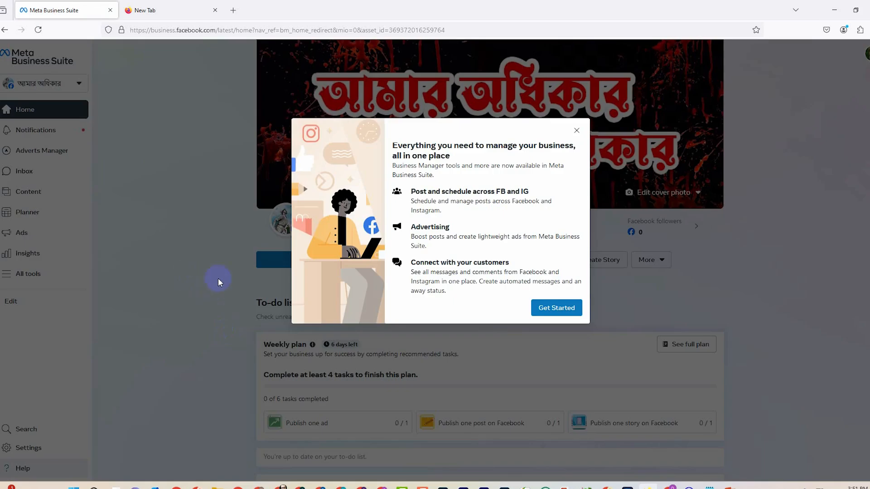
click(542, 310)
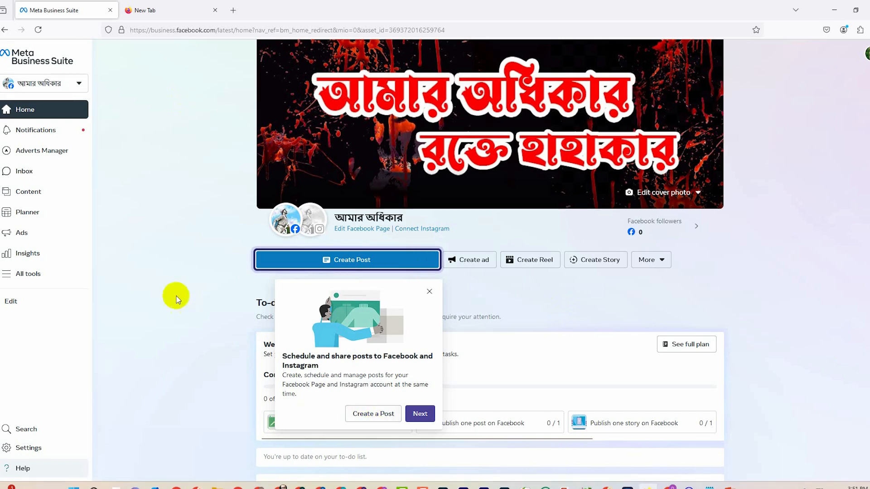
scroll(185, 304, down, 3)
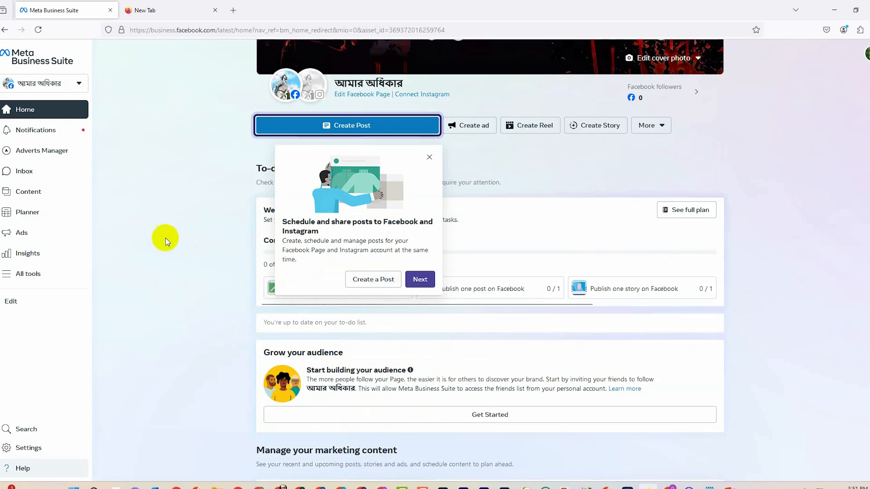
scroll(181, 231, down, 1)
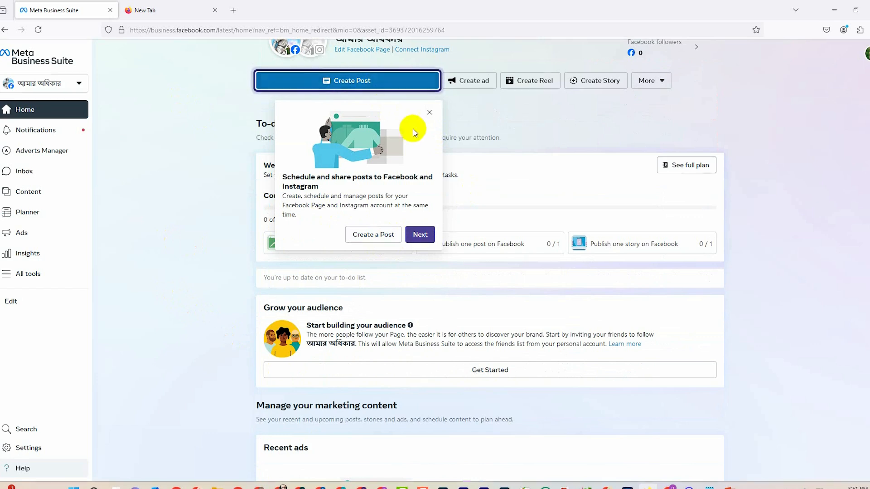
Read the tip about scheduling and sharing posts to Facebook and Instagram, and close it
drag(284, 179, 343, 188)
click(360, 180)
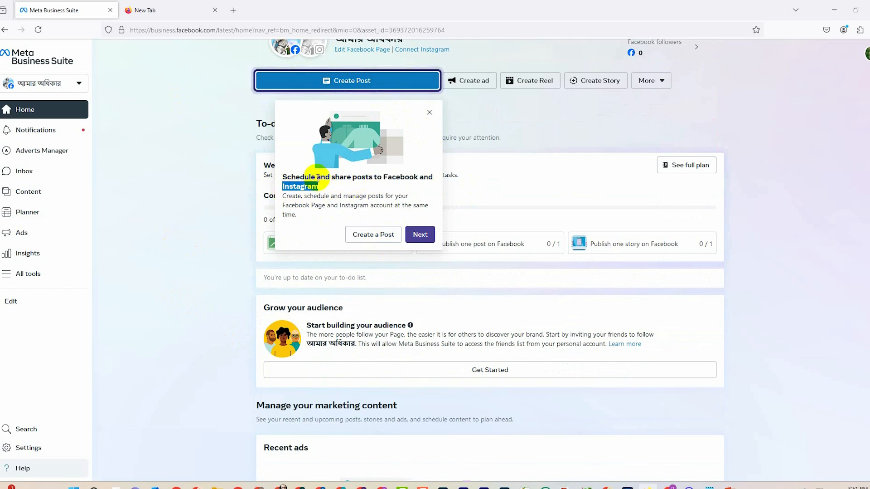
drag(291, 177, 419, 184)
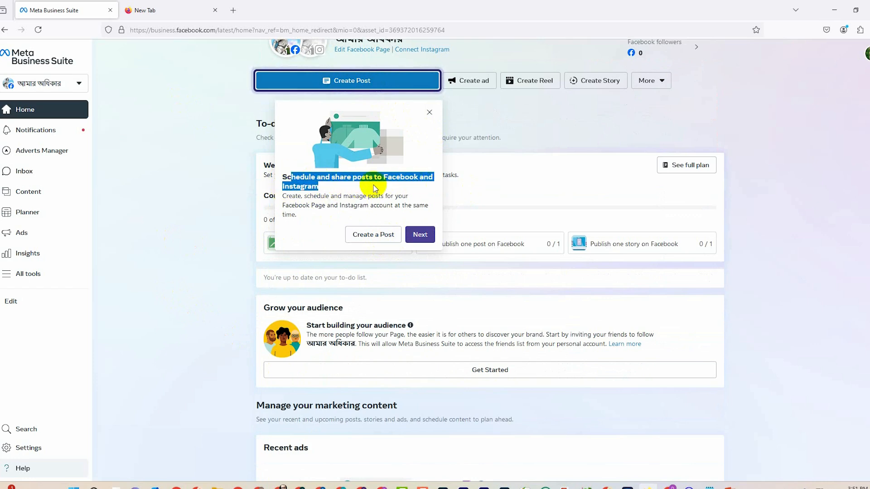
drag(282, 177, 318, 188)
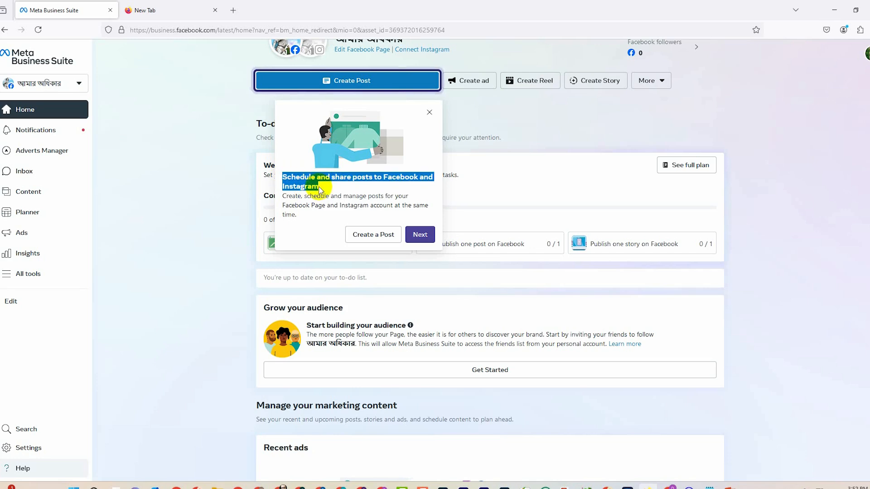
click(318, 187)
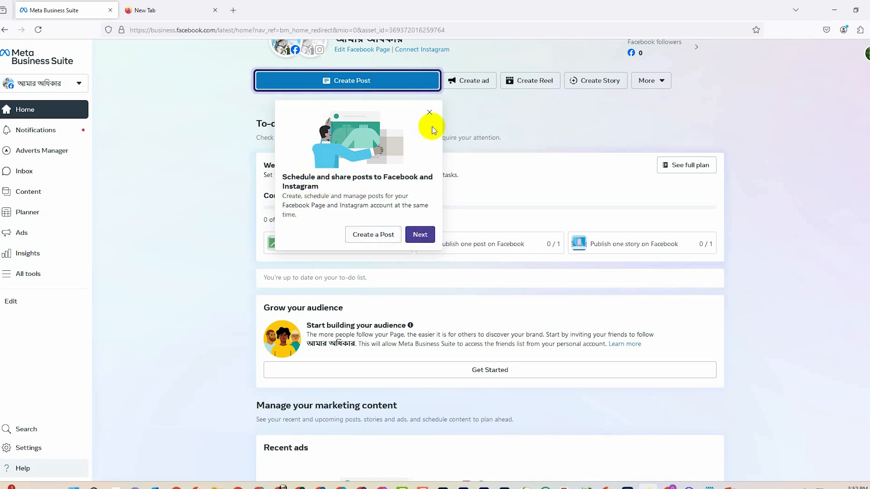
click(429, 112)
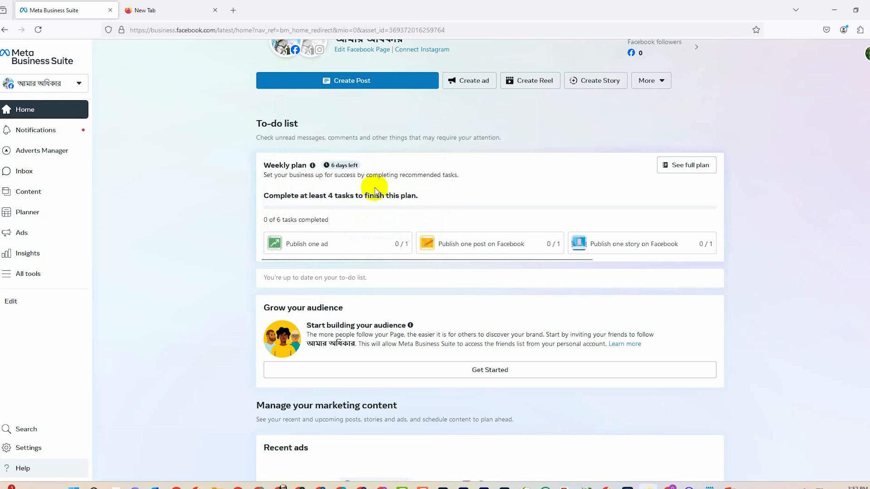
Create a new Facebook Page post with the text "Digital marketing master class by pacific outsourcing Institute"
scroll(499, 170, up, 1)
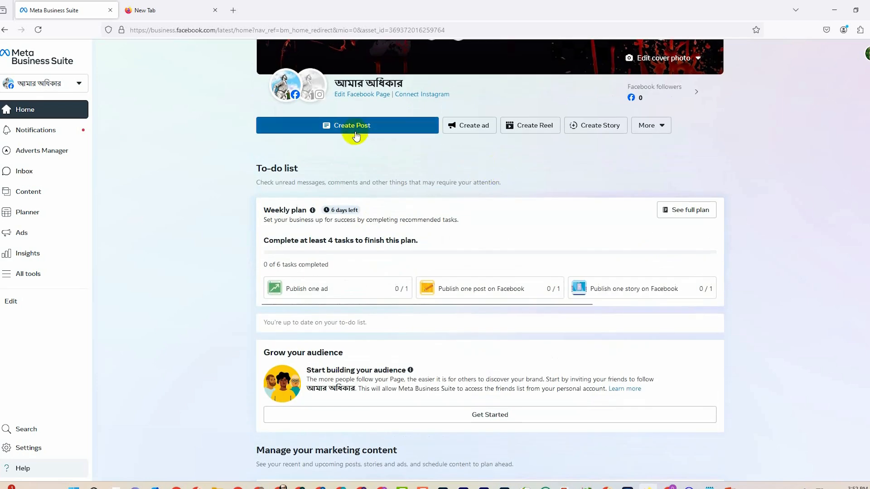
click(353, 130)
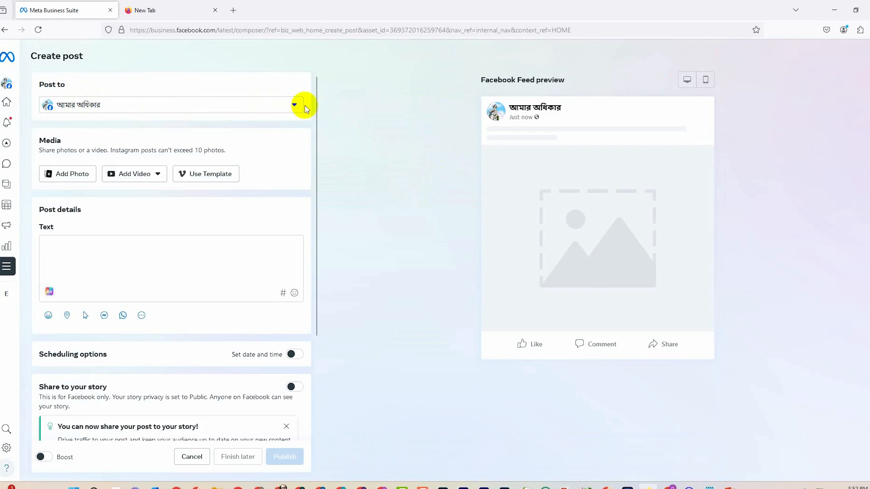
click(75, 243)
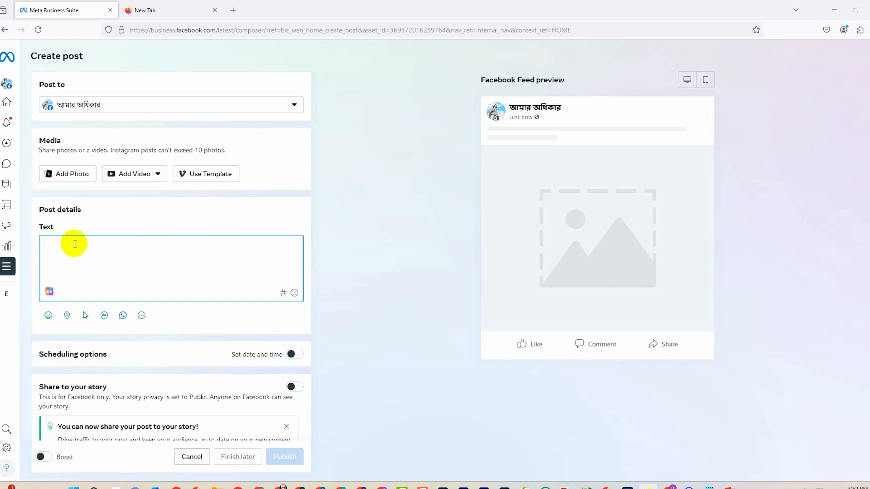
text(Di)
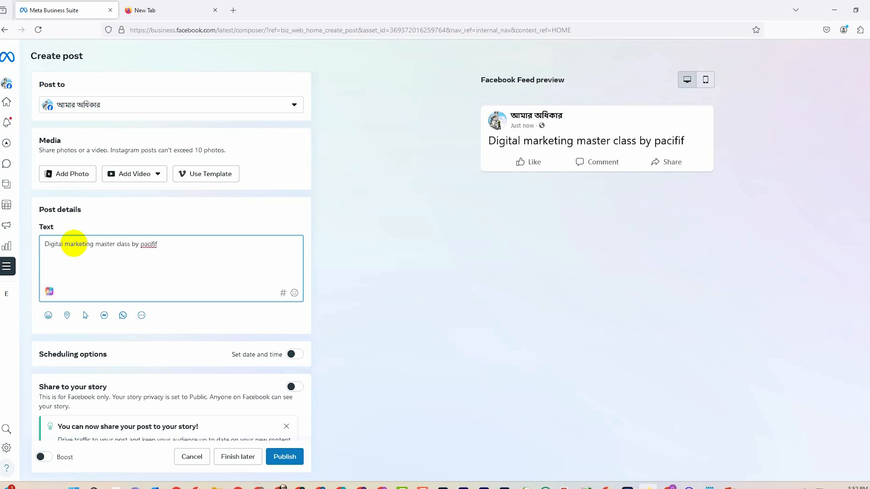
text(utsout)
text(r)
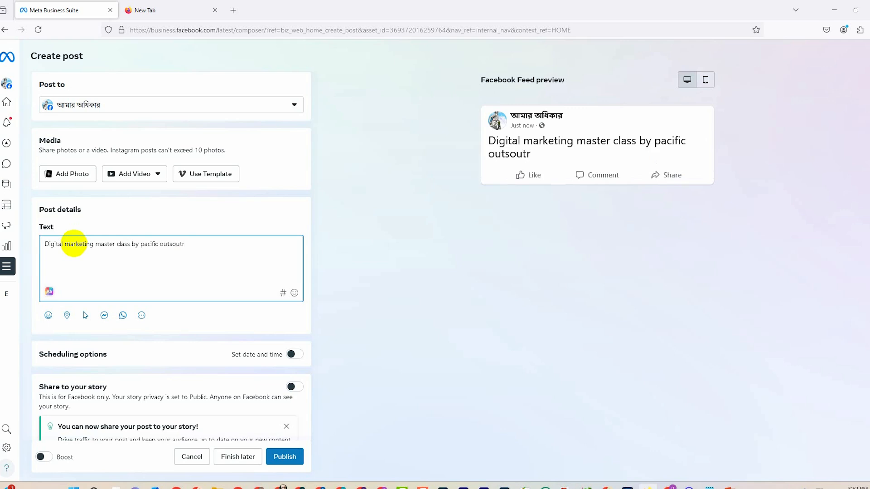
text(cing Institute)
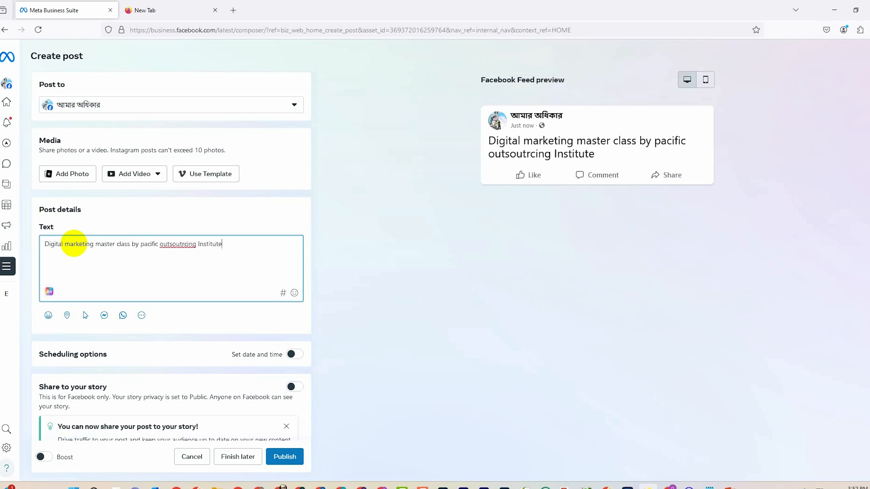
right_click(183, 245)
click(200, 255)
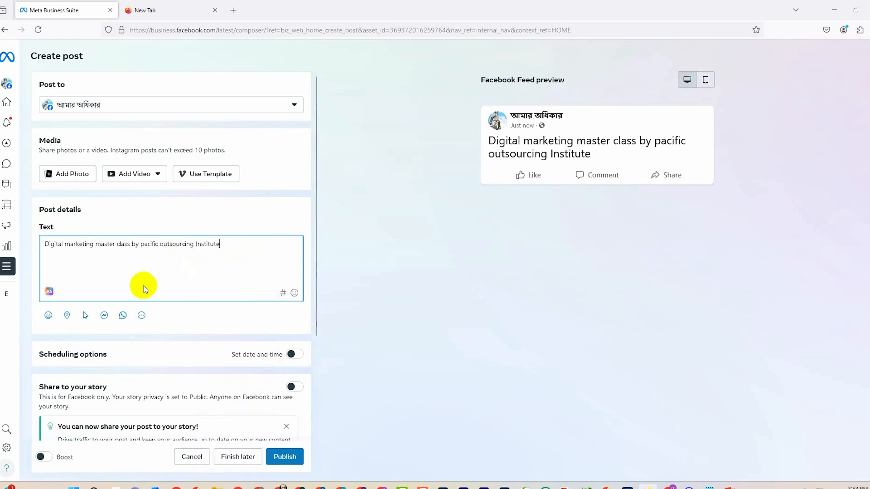
Attach the photo Buyer khujbo 1.jpg from the Pacific outsorcing folder to the post
click(69, 179)
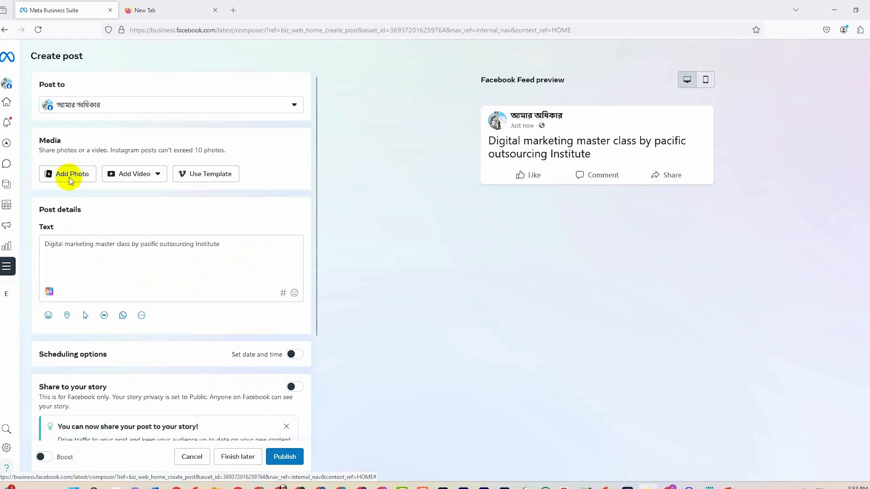
click(71, 182)
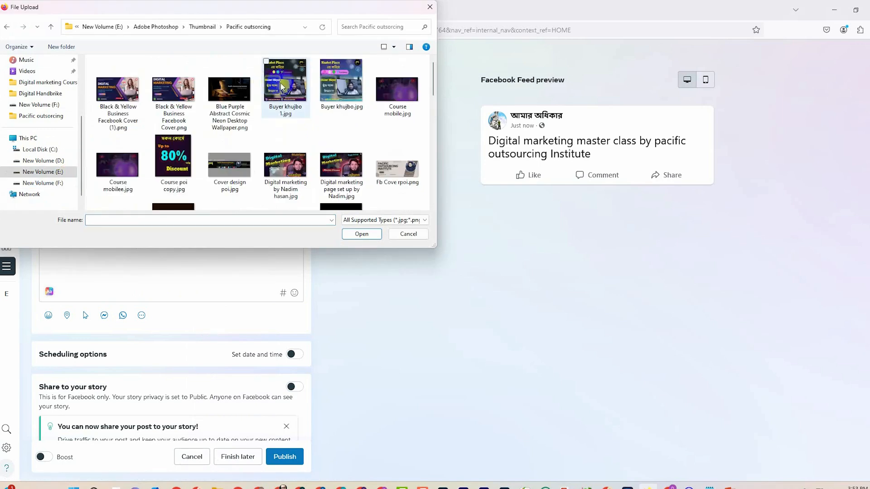
click(280, 82)
click(361, 234)
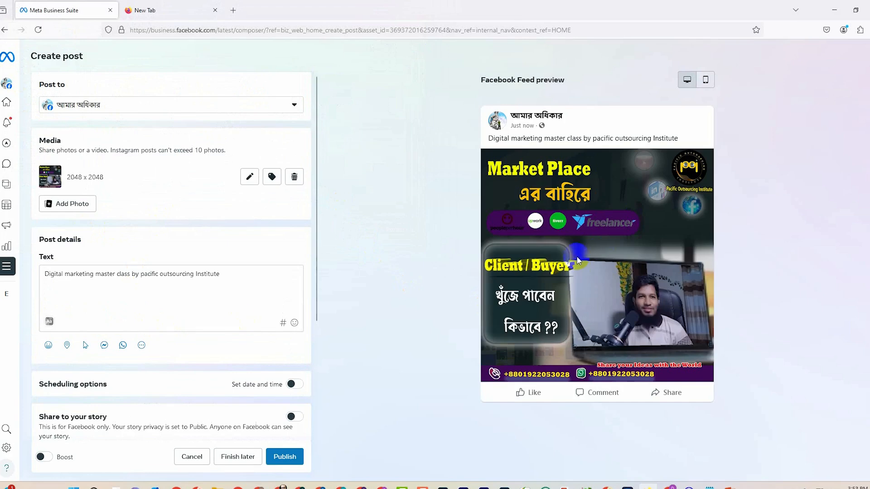
Leave a blank line under the post text and add the suggested hashtag #digitalmarketing
click(220, 275)
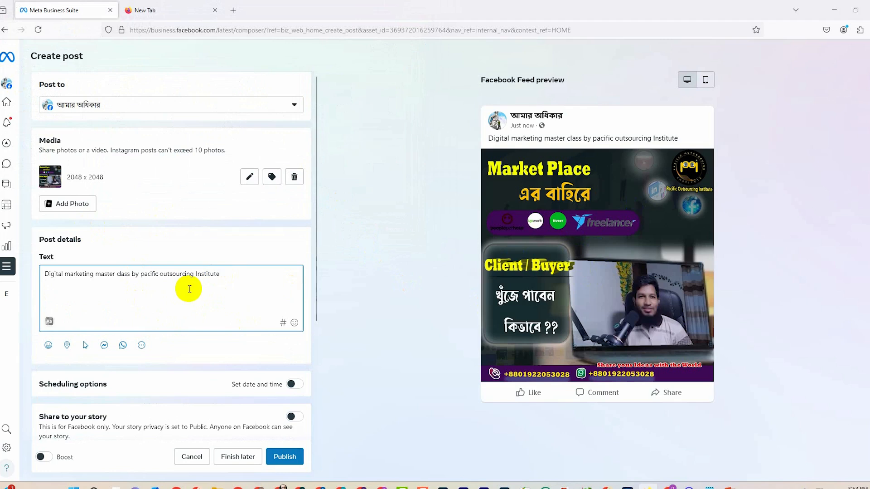
key(Return)
key(Return)
text(#Digi)
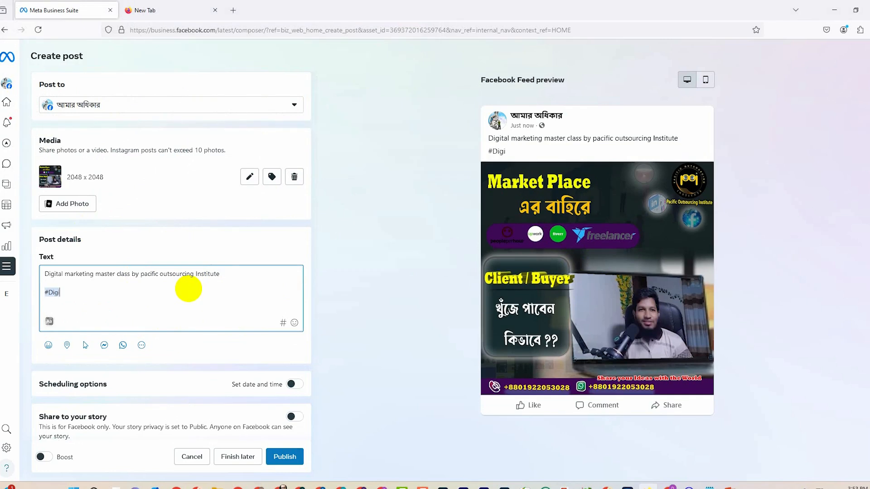
text(tal )
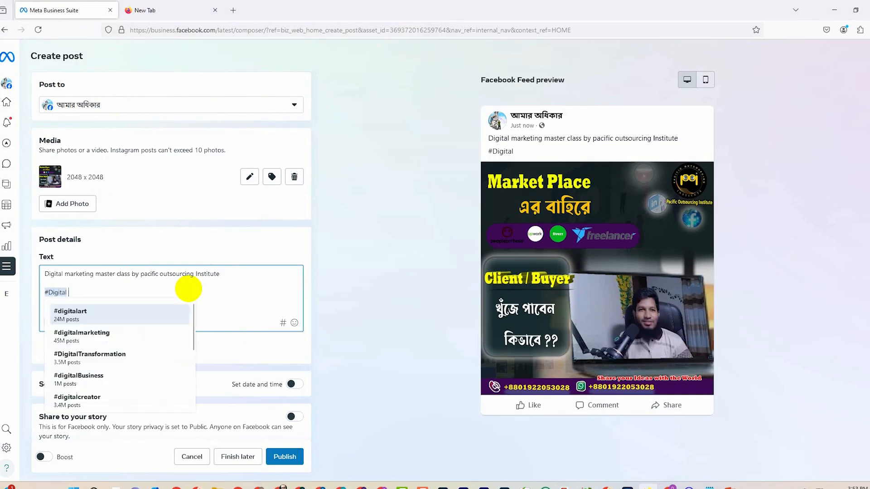
text(M_)
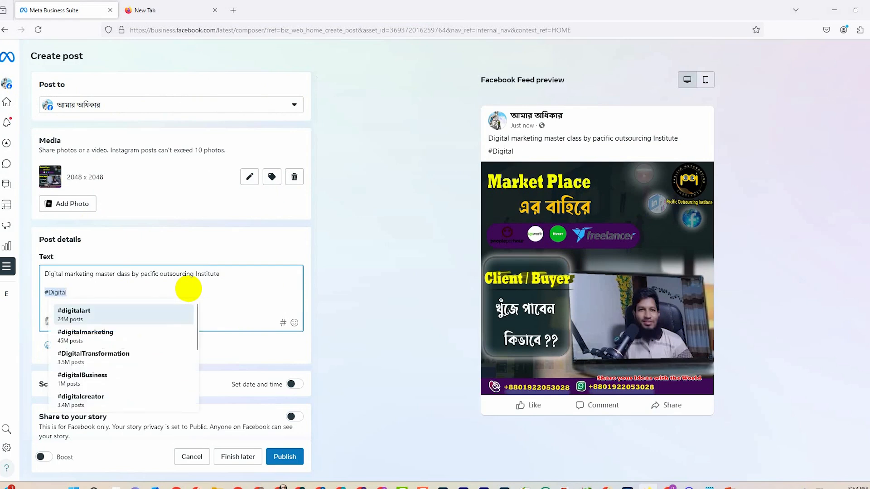
text(mar)
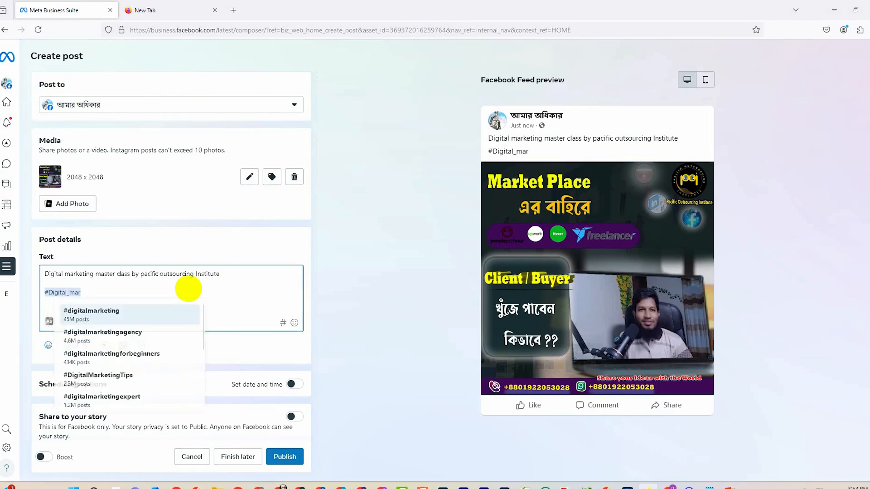
text(keting)
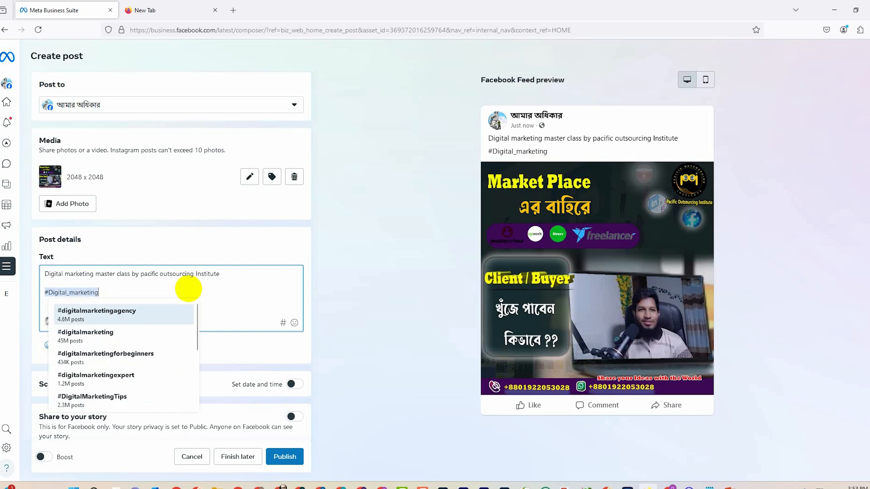
click(95, 344)
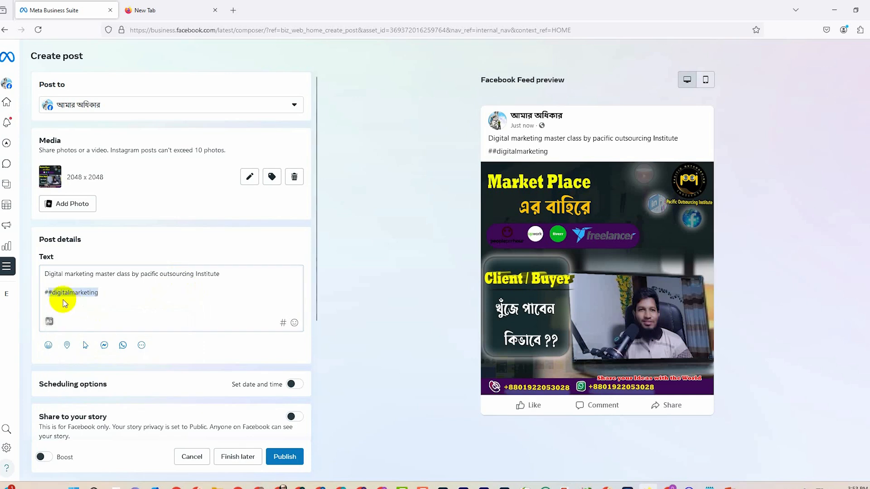
Add the suggested hashtag #videoediting on a new line below #digitalmarketing
click(112, 296)
key(Return)
text(#)
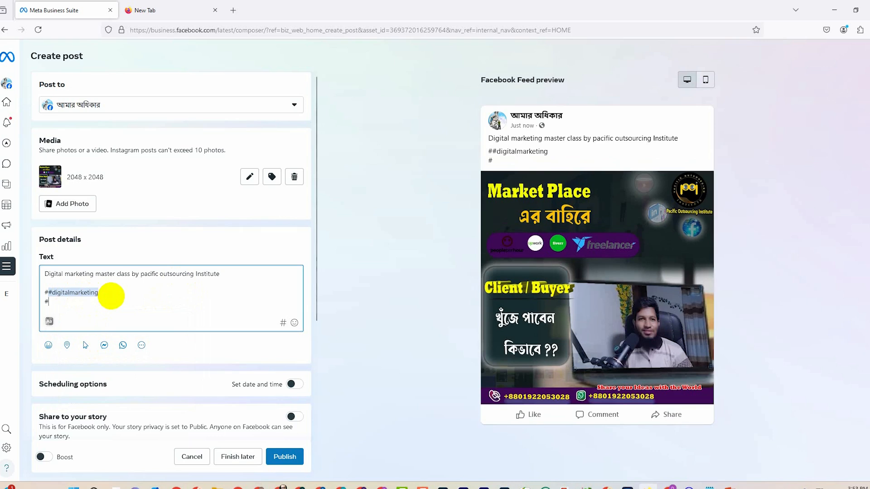
text(Vid)
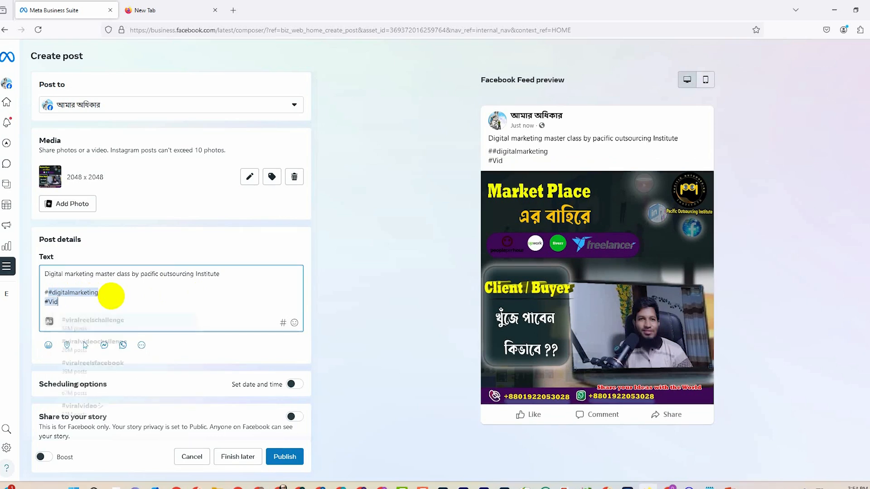
text(eoedit)
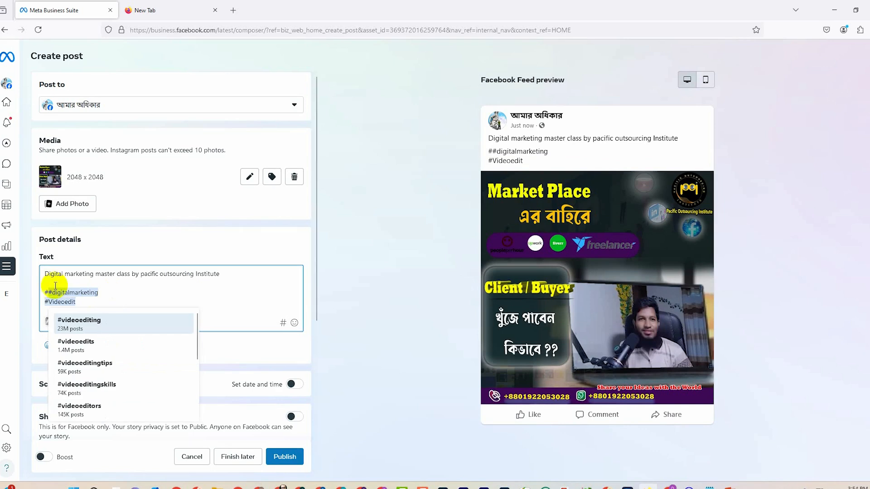
click(97, 321)
Add the suggested hashtag #outsourcing on a new line below #videoediting
click(100, 305)
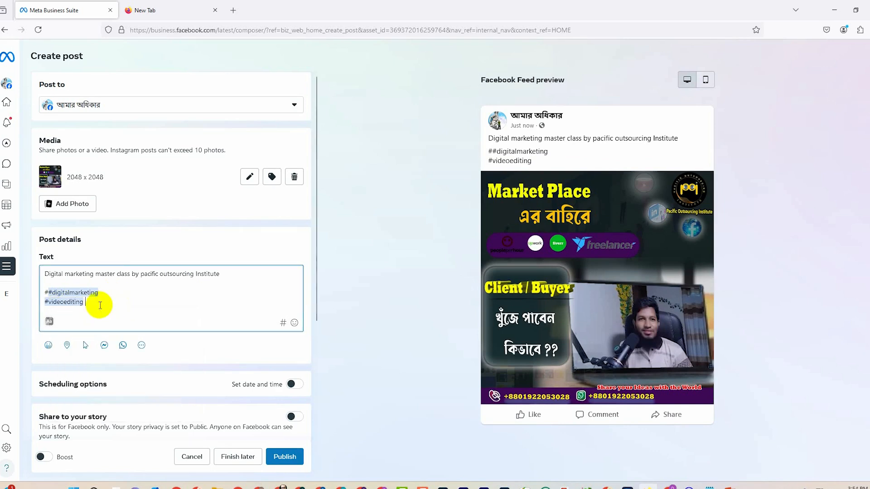
key(Return)
text(3)
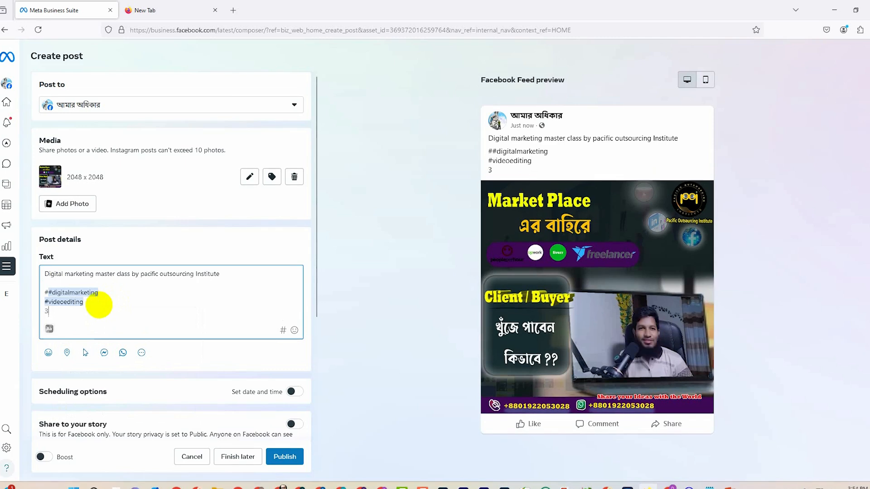
text(Outsourcing)
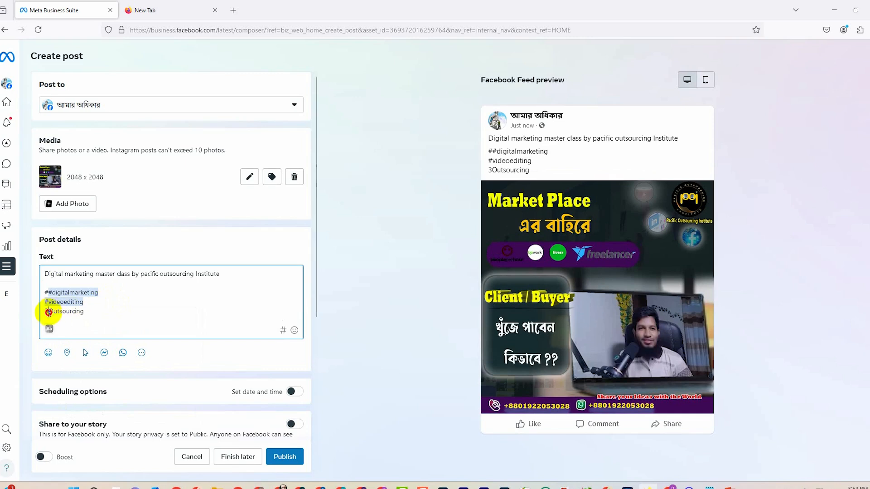
drag(48, 312, 45, 310)
text(#)
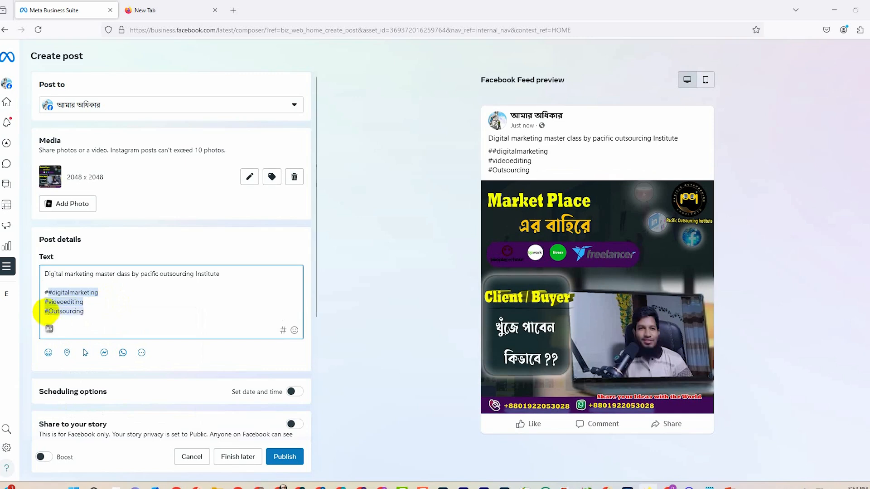
click(90, 310)
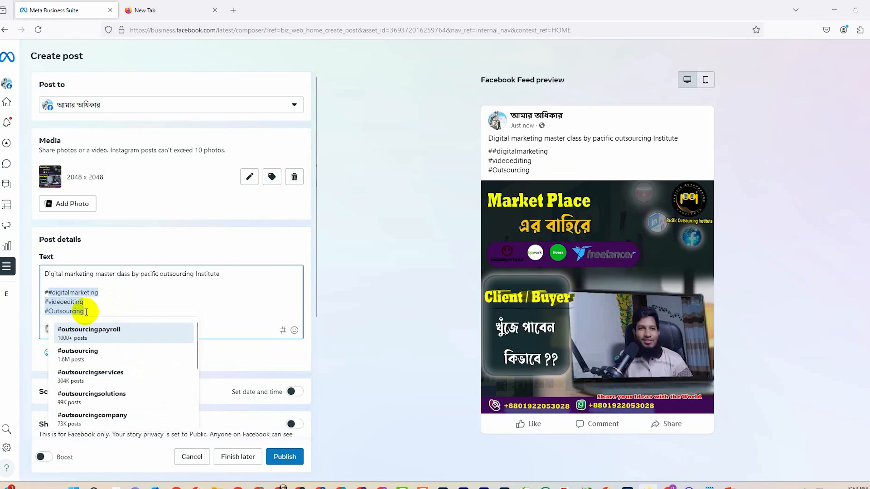
click(93, 355)
Add the hashtag #freelancing on a new line below #outsourcing
key(Return)
text(#)
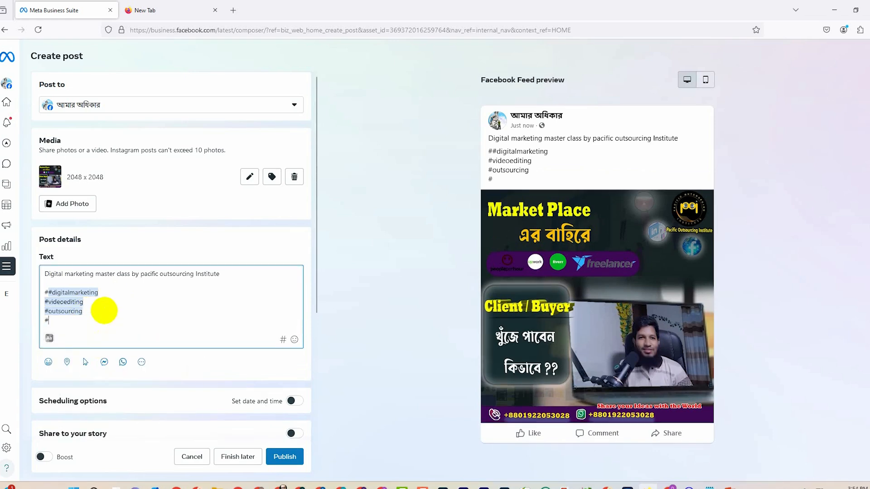
text(free)
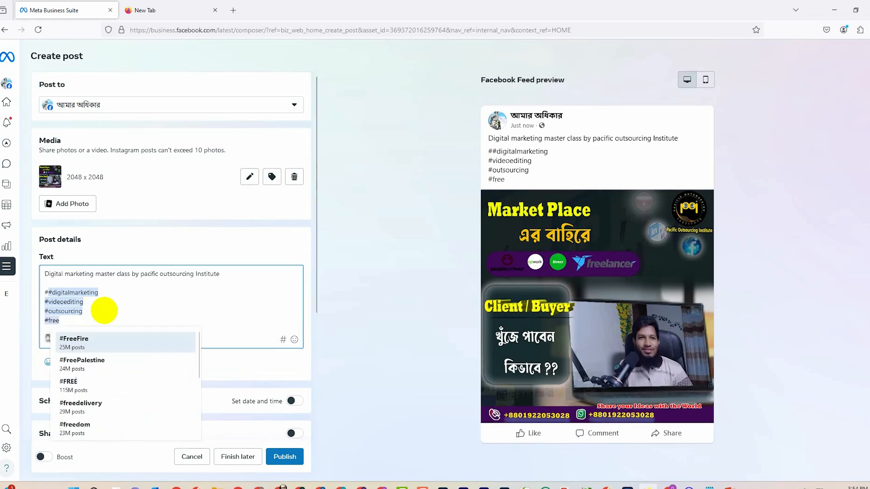
text(lancing)
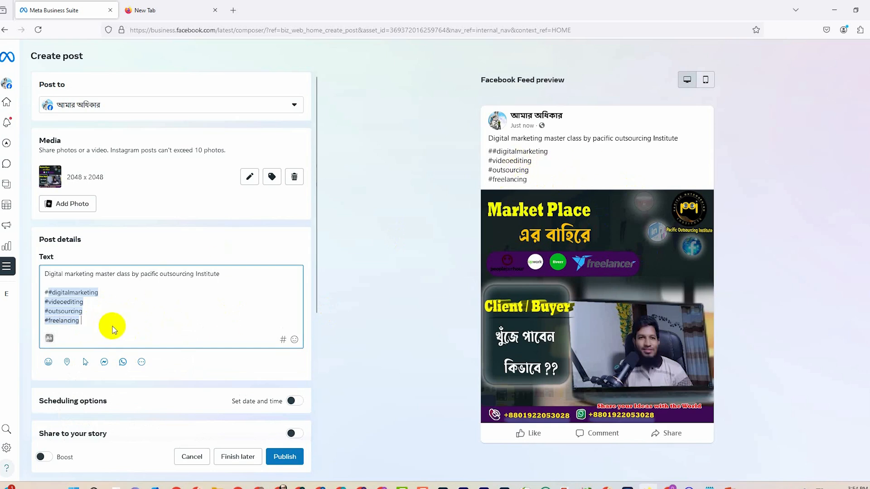
Turn on the date and time scheduling option for the post
scroll(114, 327, down, 4)
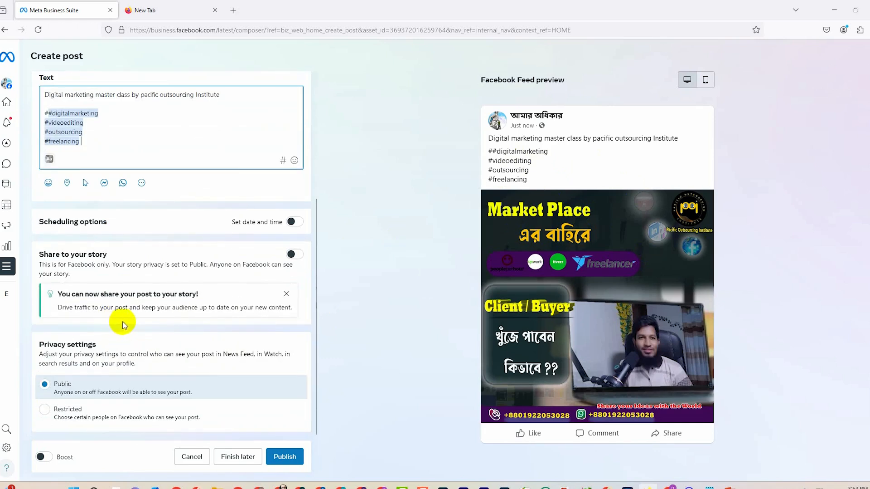
scroll(121, 323, up, 4)
scroll(121, 322, down, 4)
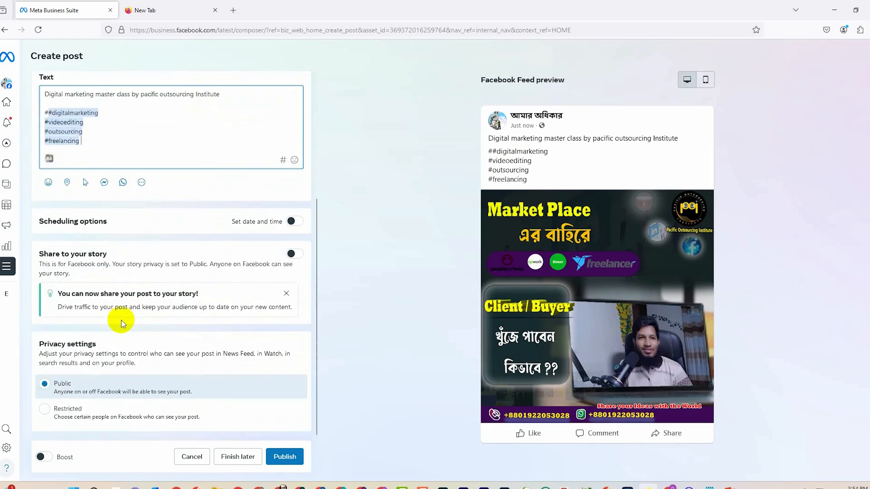
click(291, 222)
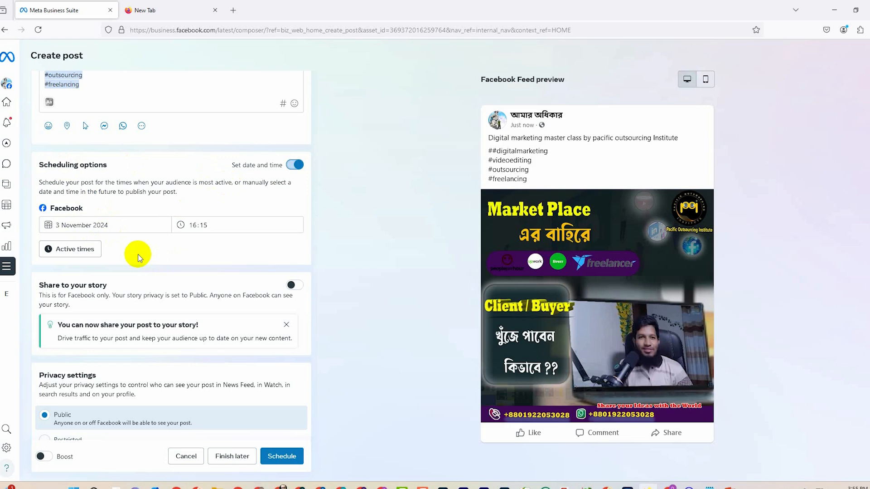
Look over the story sharing and privacy options below the post's schedule
scroll(139, 257, down, 1)
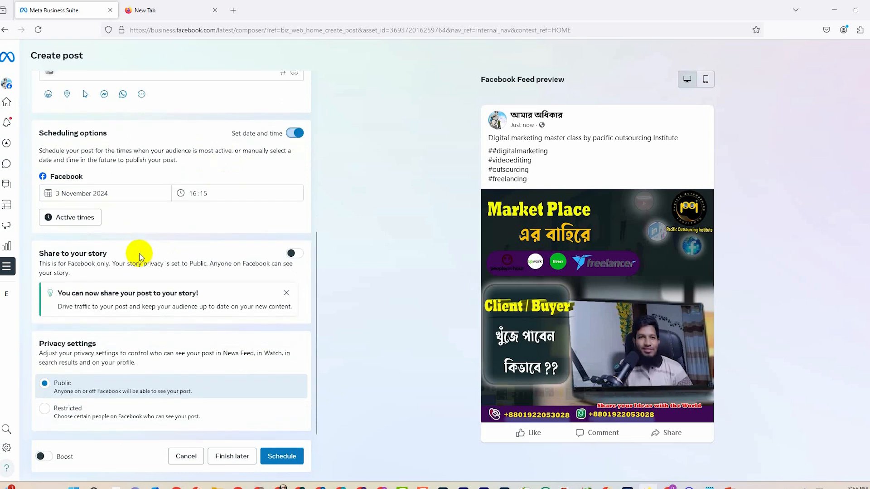
drag(44, 255, 111, 253)
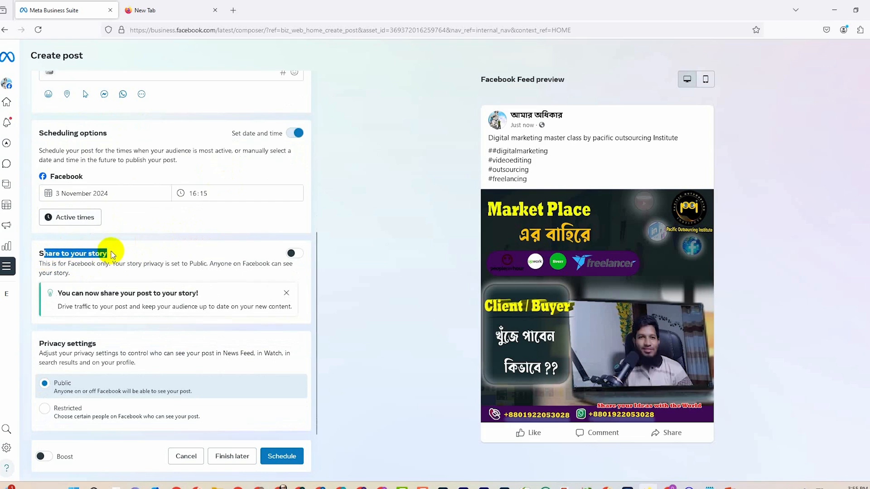
click(179, 227)
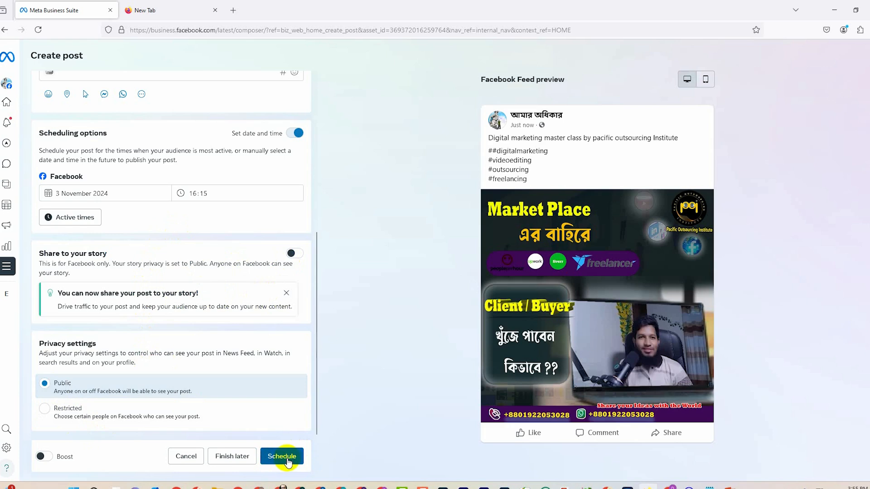
Set the post's scheduled date to 8 November 2024 and review the post's contents and schedule
click(82, 190)
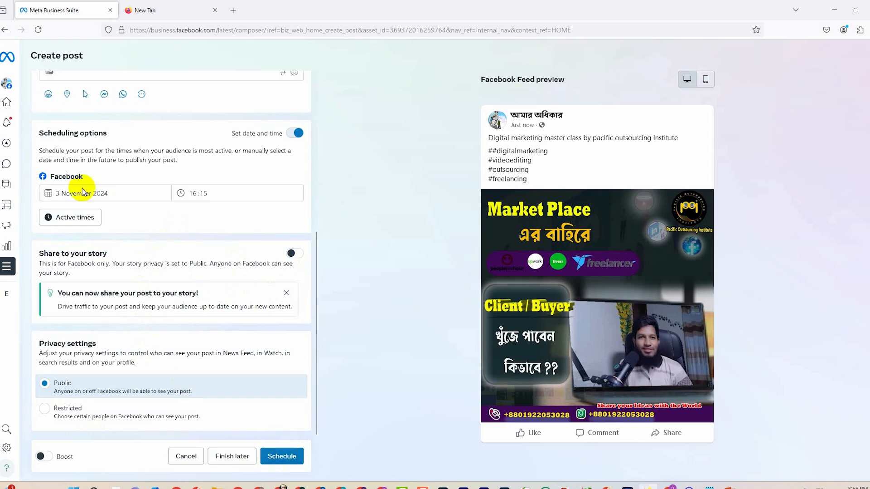
click(61, 191)
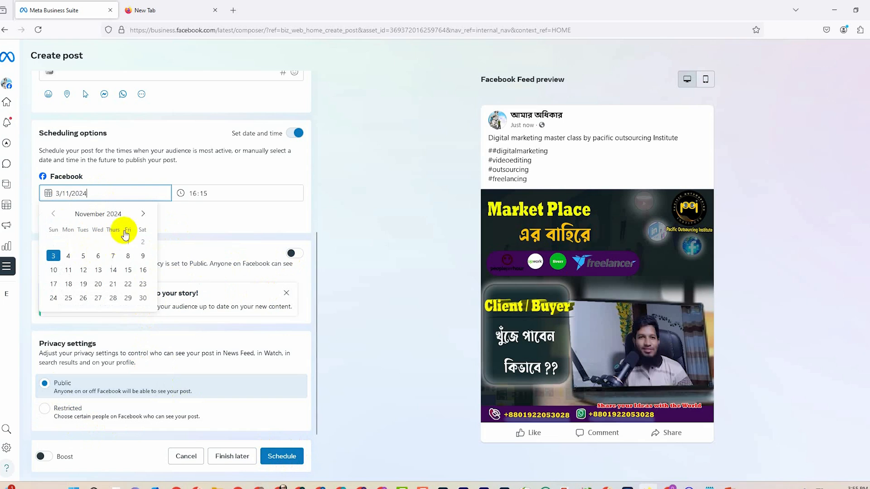
click(127, 255)
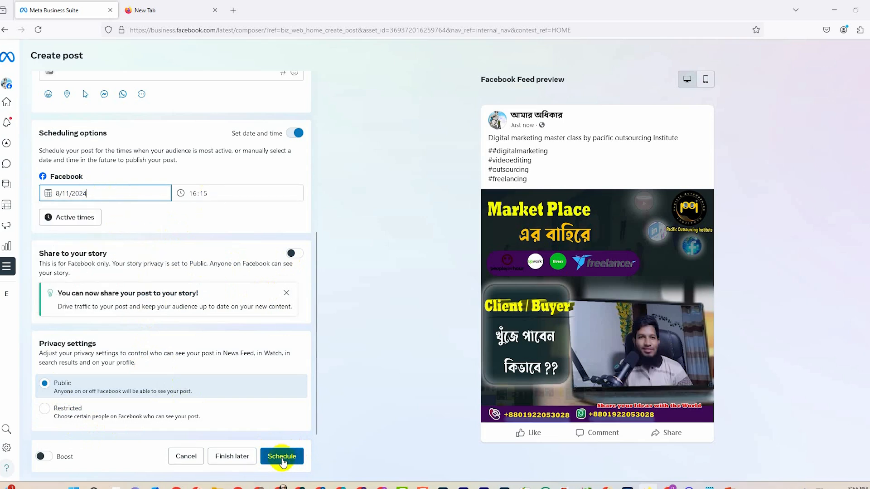
scroll(195, 394, up, 6)
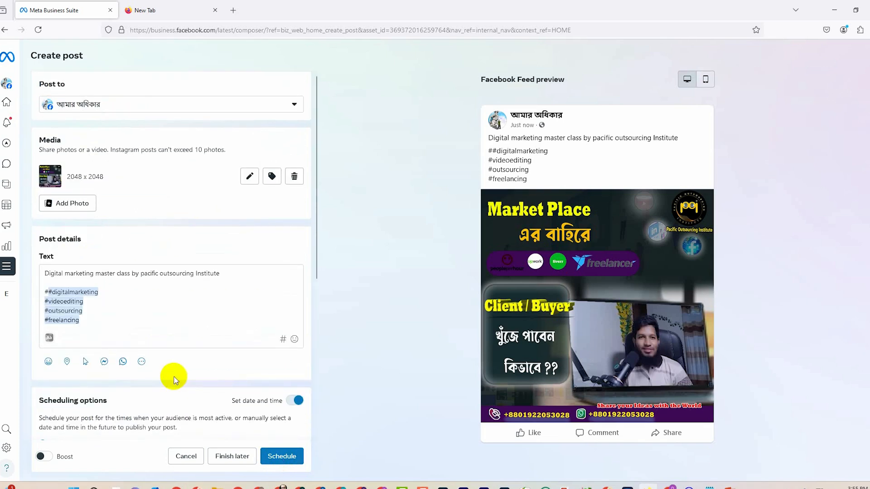
scroll(178, 379, down, 5)
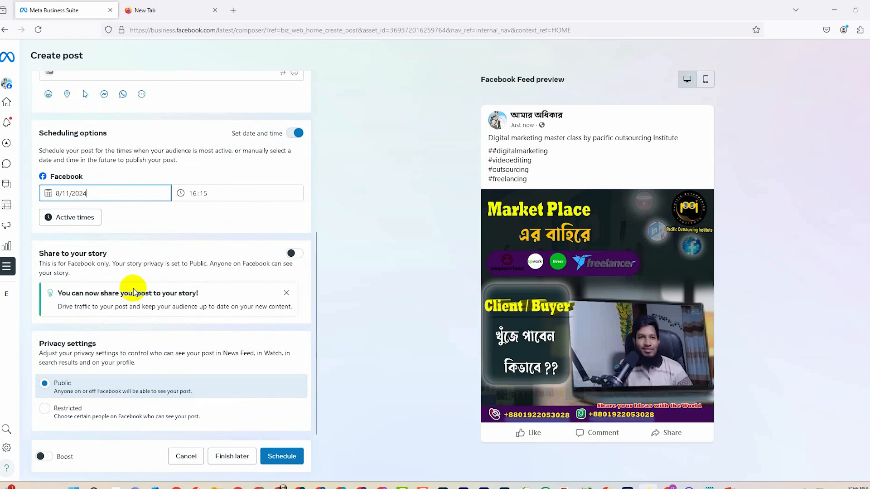
Search the web for timebie in the other browser tab and open the TimeBie time zone converter site
mouse_move(192, 5)
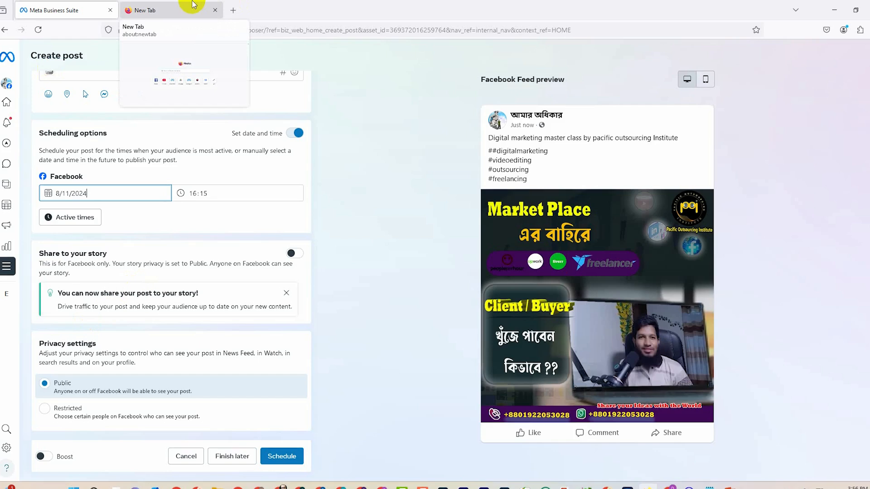
click(192, 4)
click(390, 237)
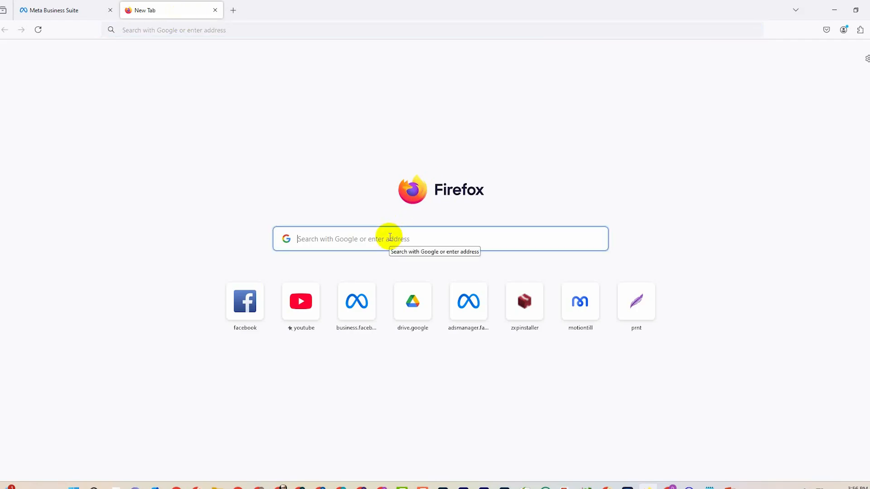
text(timeb)
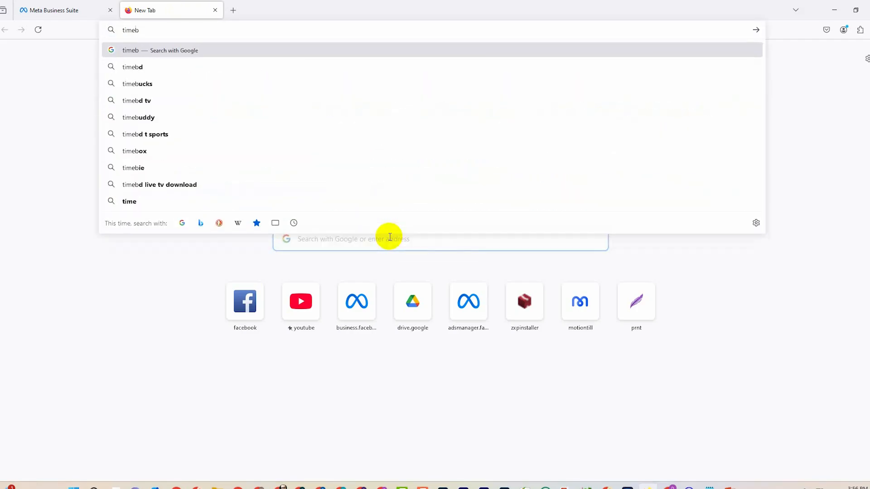
text(ie)
key(Return)
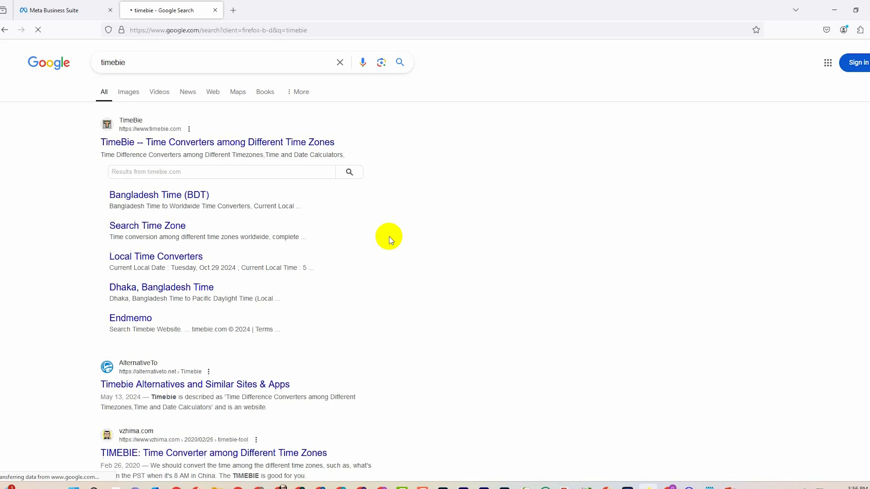
click(187, 147)
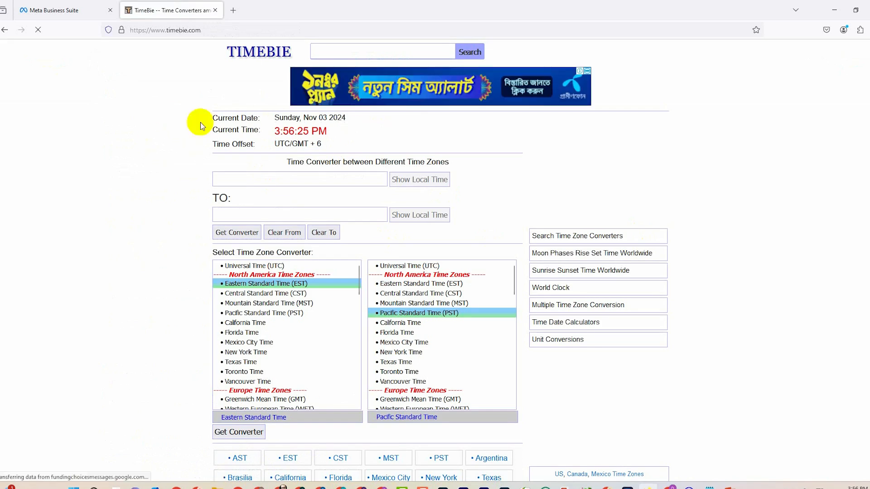
Choose Dhaka, Bangladesh Time as the source time zone for the conversion
triple_click(203, 119)
drag(215, 129, 289, 131)
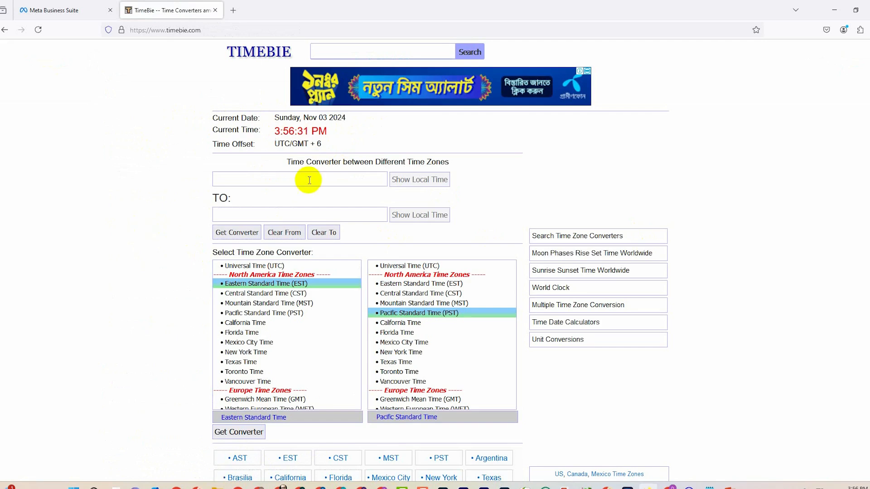
drag(286, 162, 444, 165)
click(317, 216)
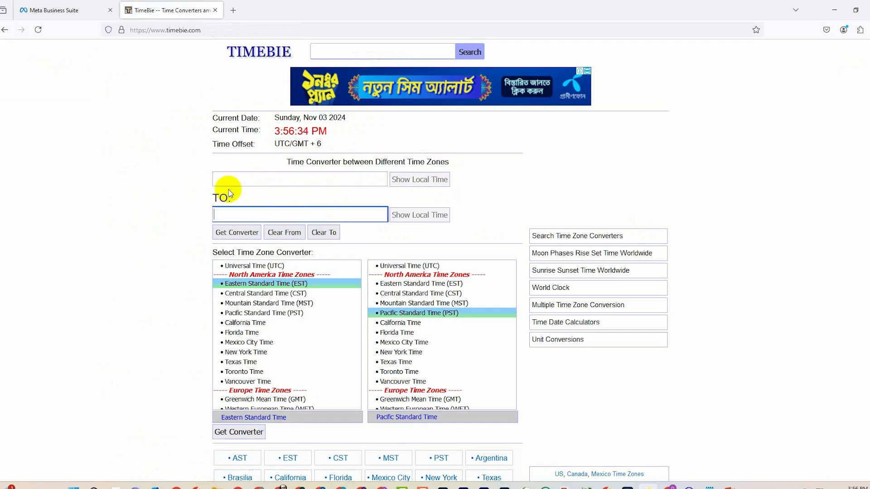
click(256, 180)
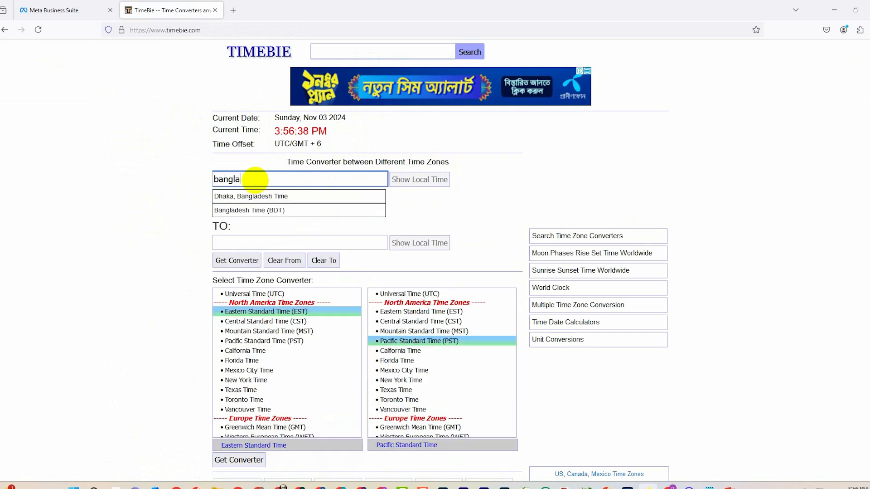
click(271, 199)
Choose New York, United States Time as the target time zone and open the Dhaka to New York converter
click(261, 212)
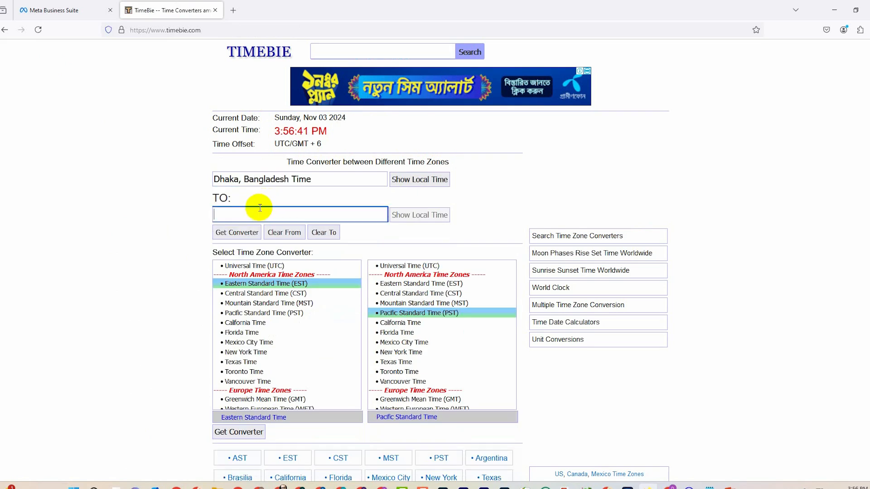
text(usa)
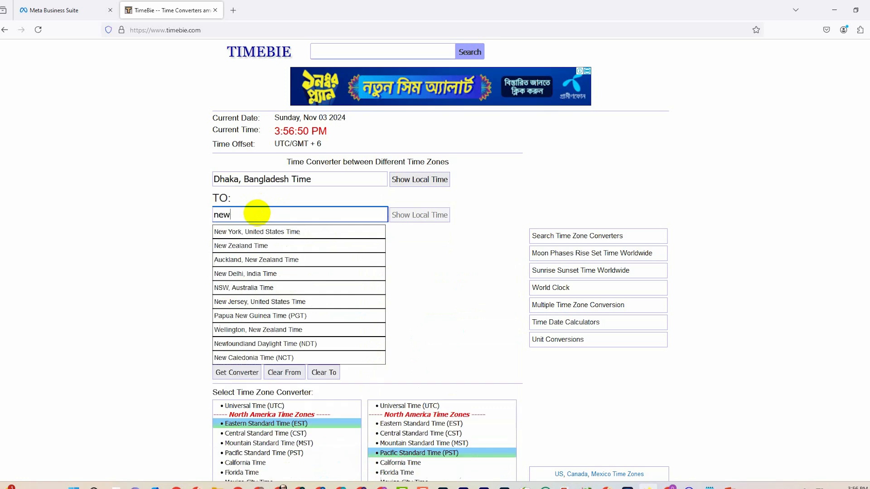
click(271, 231)
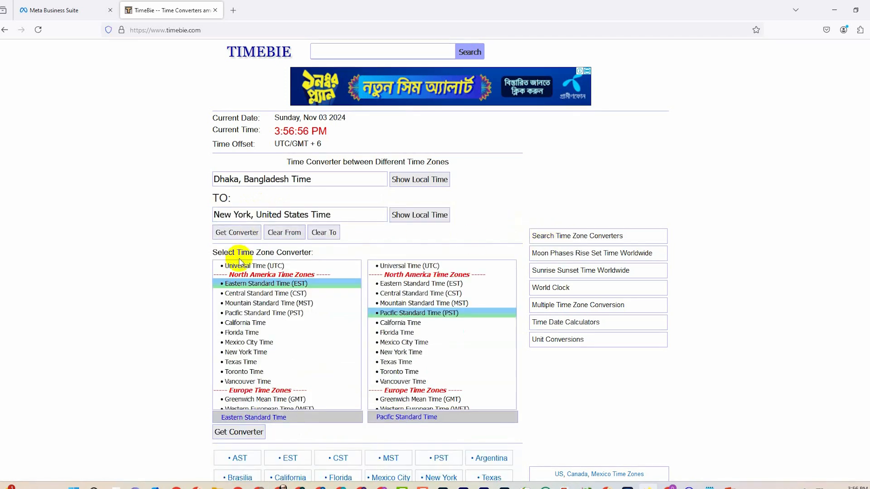
click(239, 233)
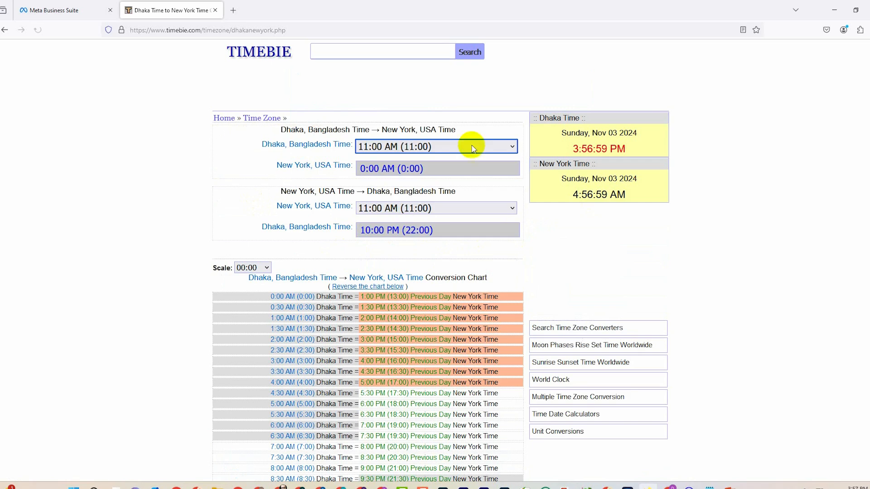
Compare the Dhaka and New York times in the converter and in the current local time display
drag(249, 136, 282, 156)
click(282, 156)
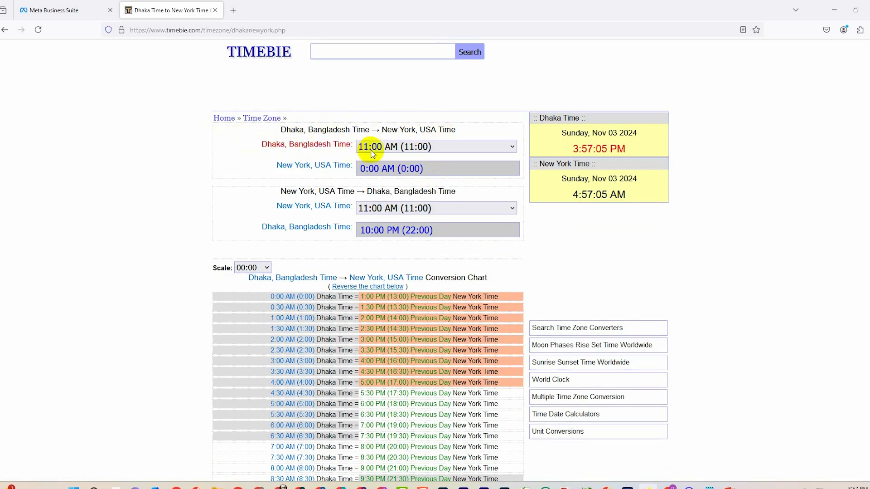
drag(277, 168, 356, 169)
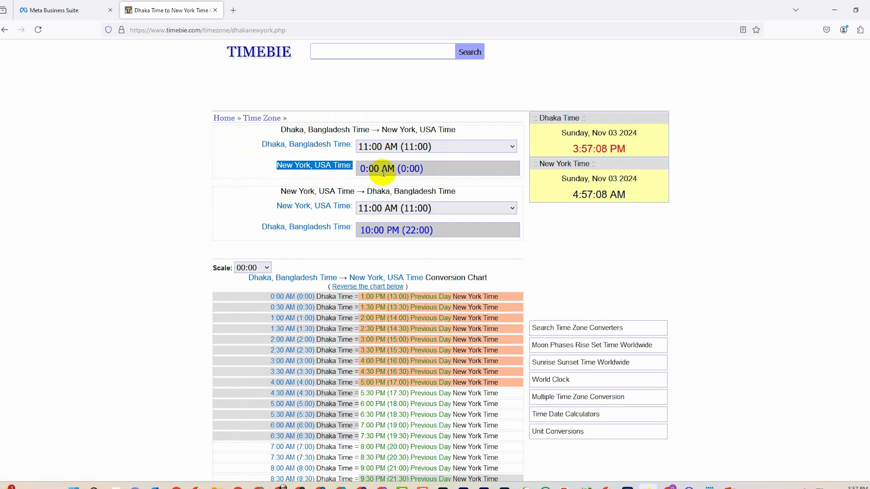
click(273, 193)
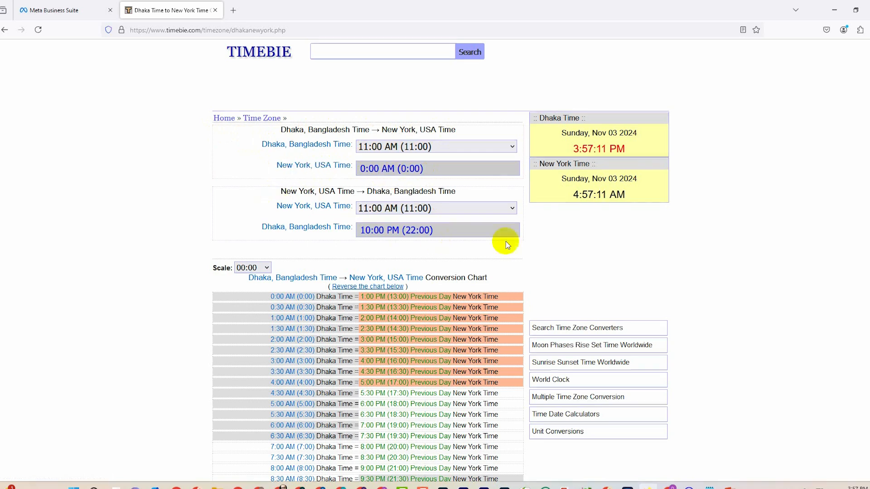
drag(547, 117, 624, 239)
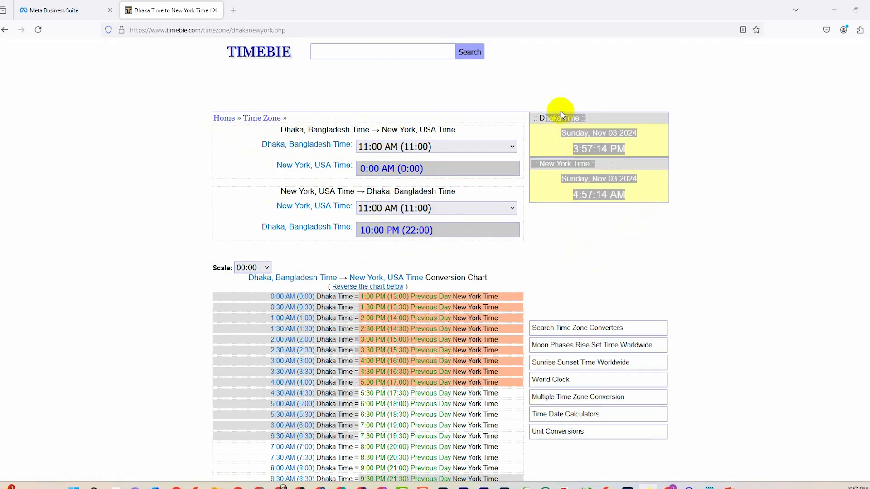
click(607, 97)
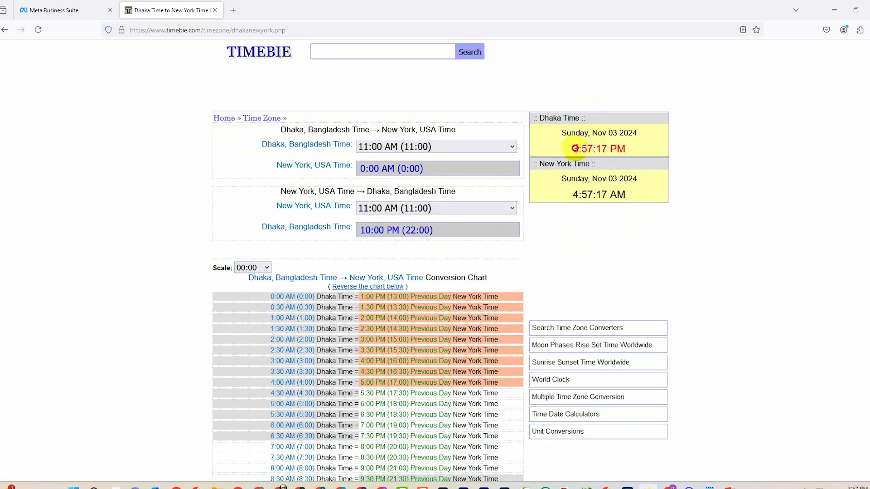
drag(584, 149, 630, 147)
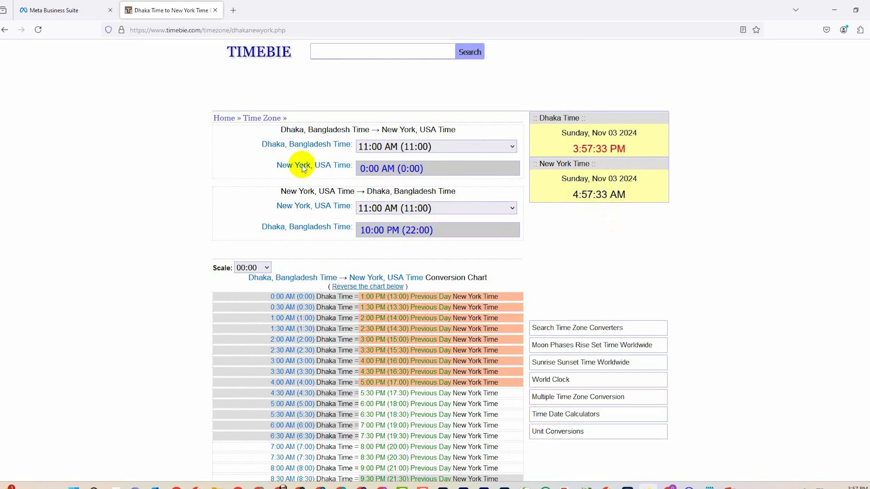
Return to the time zone selection, replace the target with Toronto, Canada Time, and open the Dhaka to Toronto converter
click(5, 31)
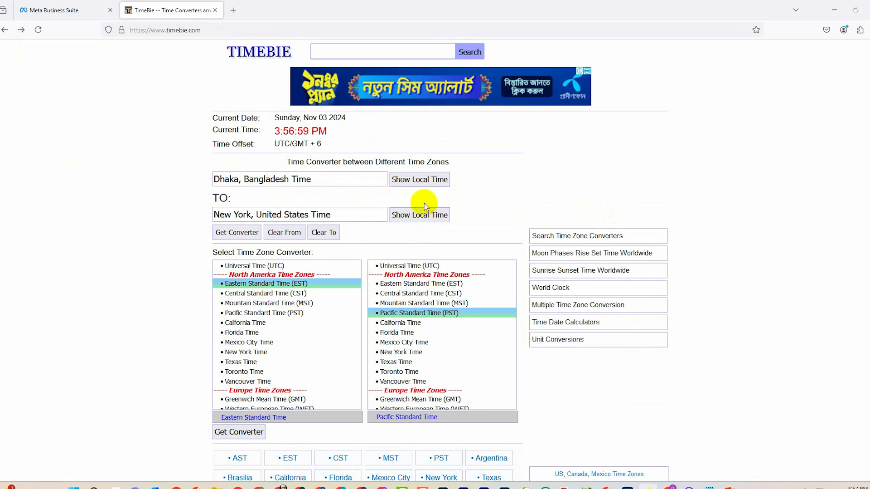
drag(375, 216, 195, 225)
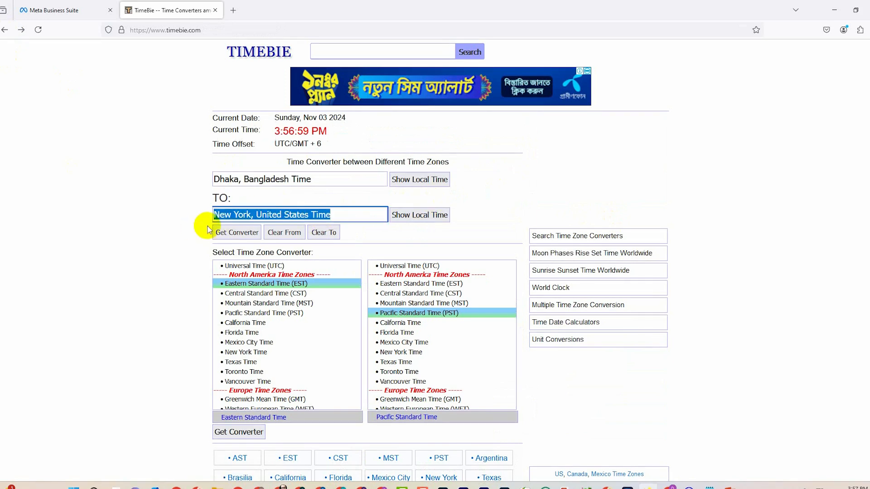
text(c)
text(anada)
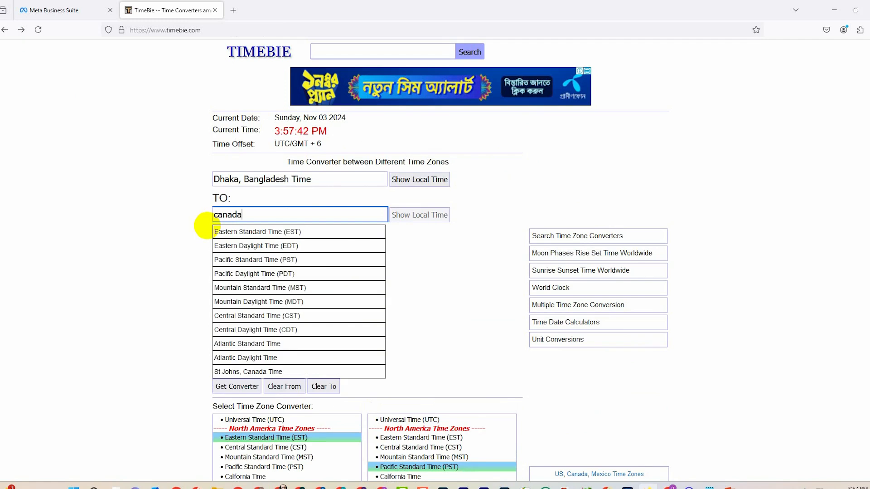
click(326, 231)
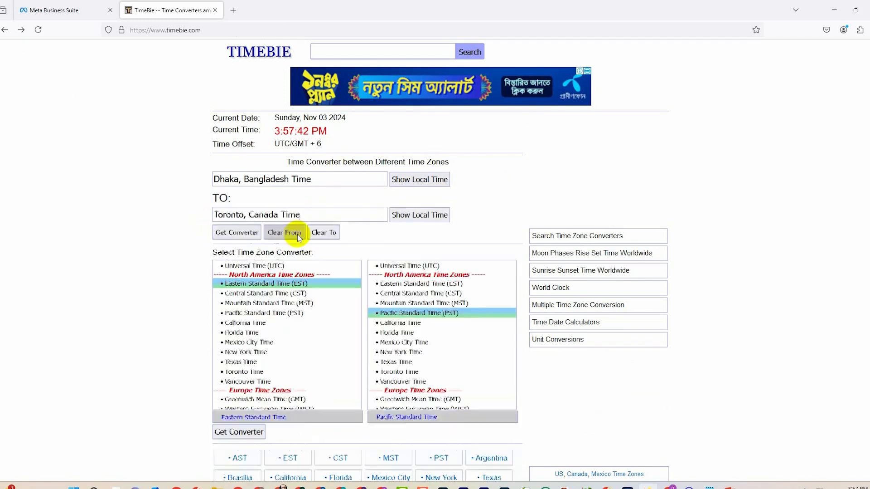
click(254, 241)
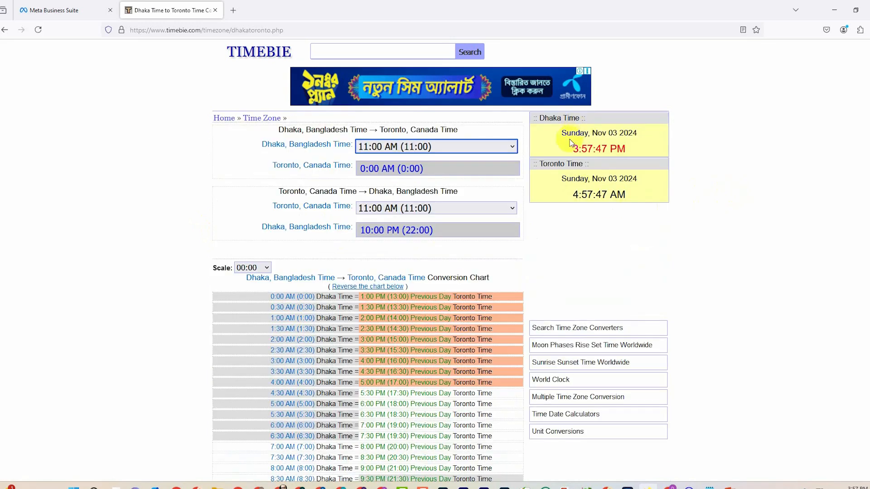
Compare the current date and time in Dhaka with those in Toronto
drag(570, 144, 614, 179)
drag(614, 180, 626, 198)
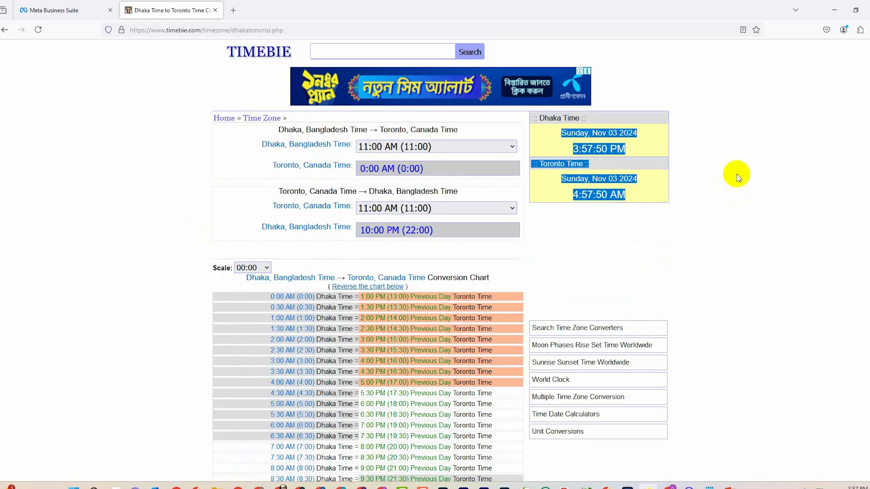
click(740, 173)
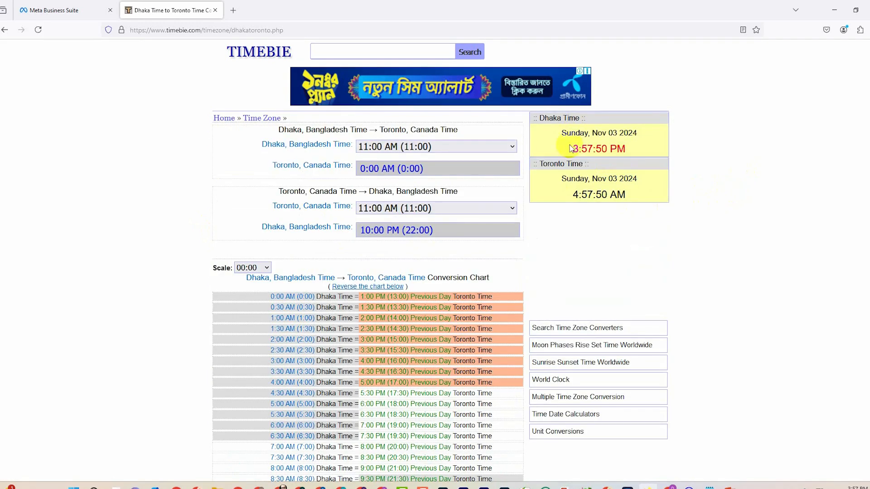
drag(570, 147, 641, 194)
click(646, 171)
drag(567, 146, 638, 197)
click(763, 164)
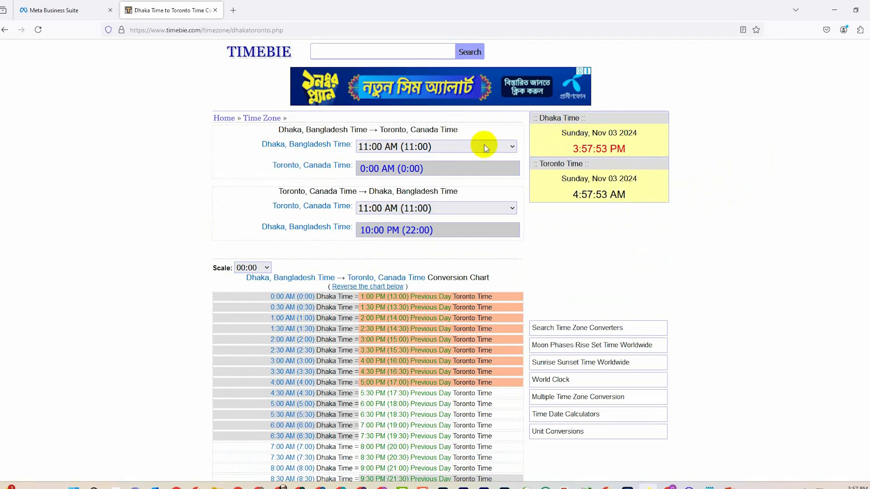
click(724, 207)
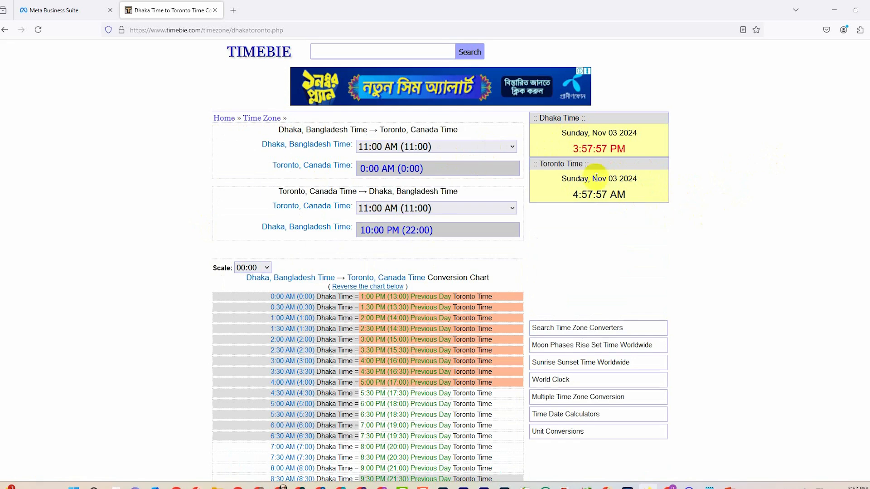
drag(619, 133, 598, 134)
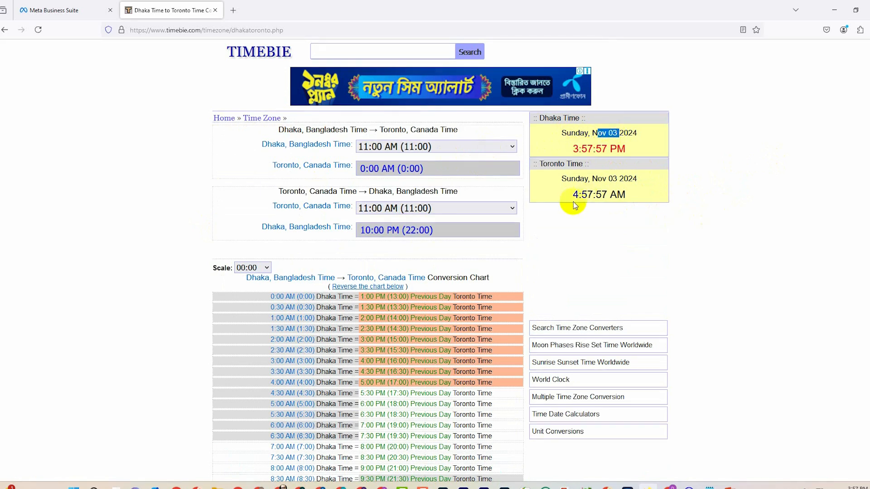
drag(572, 196, 628, 199)
click(740, 183)
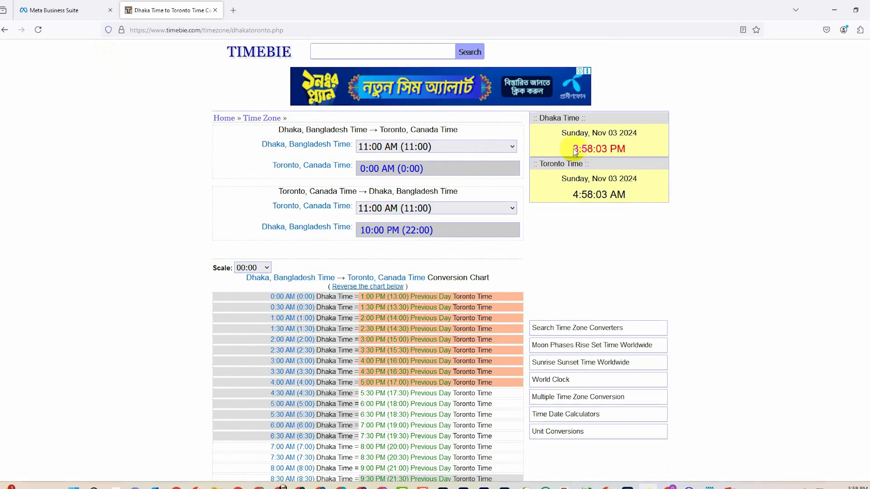
drag(575, 196, 613, 198)
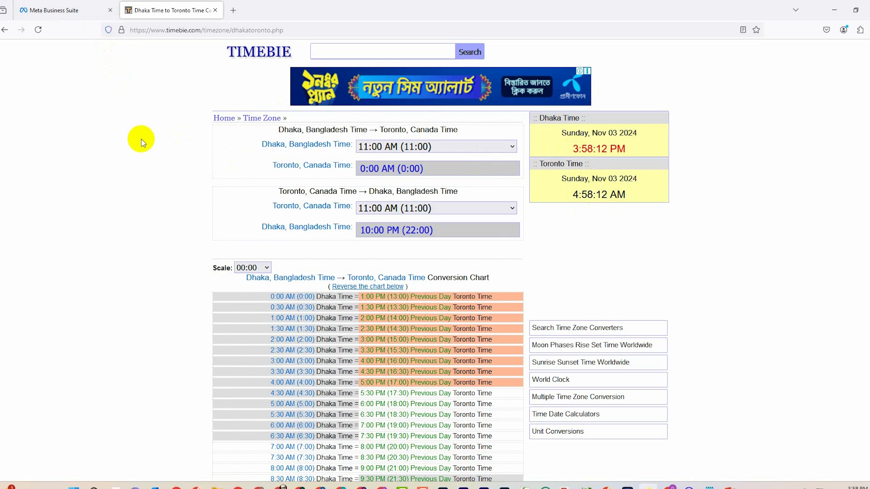
Open Facebook in a new browser tab placed directly after the Meta Business Suite tab
click(78, 10)
click(234, 10)
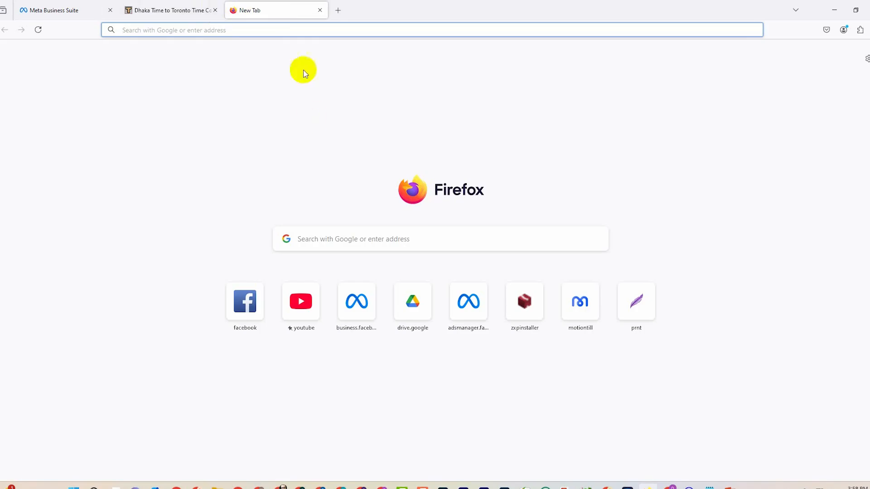
drag(280, 14, 136, 5)
click(93, 4)
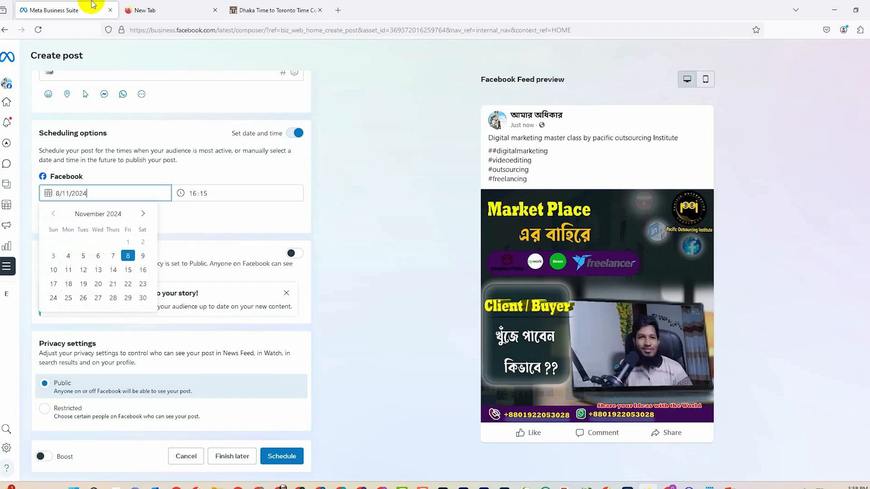
click(175, 9)
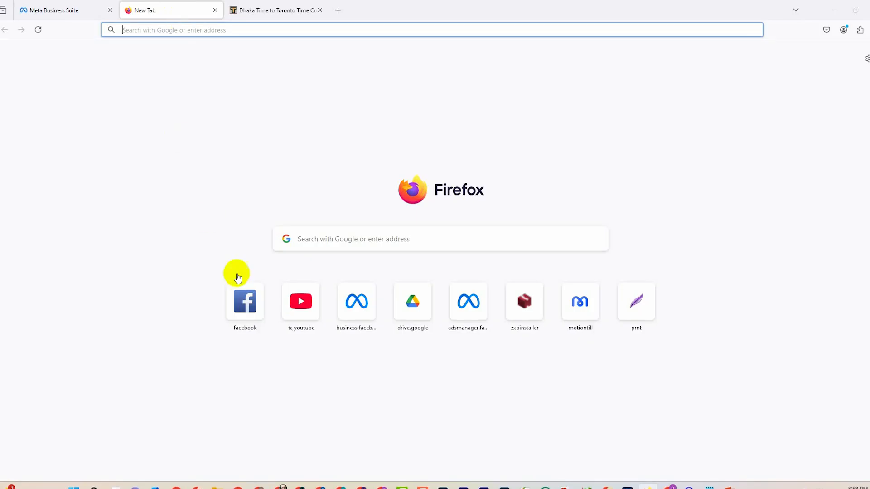
click(238, 280)
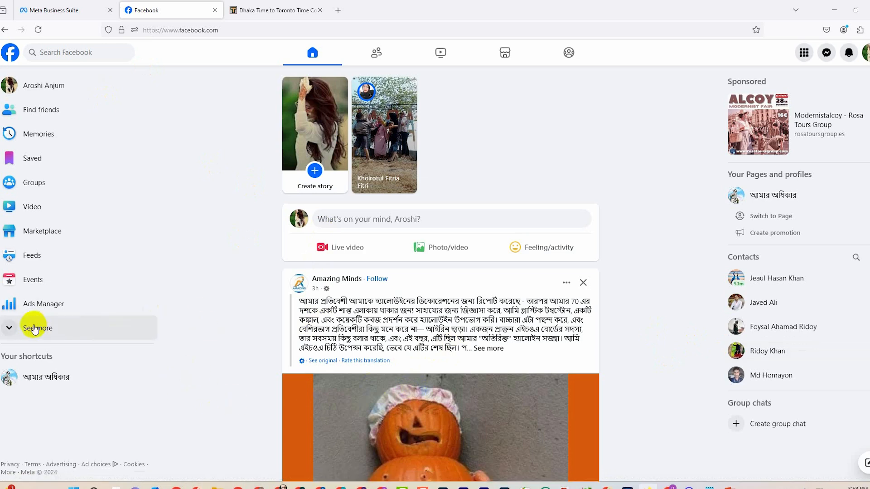
Expand the full list of Facebook shortcuts to locate Pages, and check the account's notifications
click(56, 328)
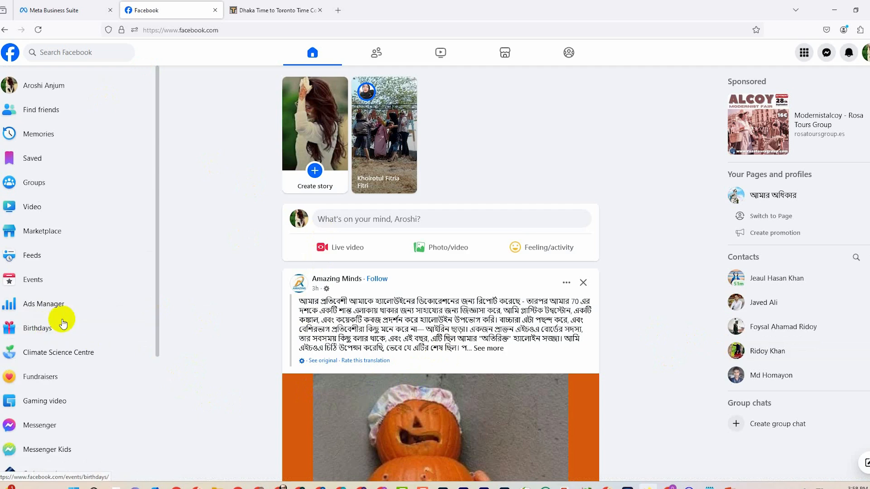
scroll(63, 323, down, 4)
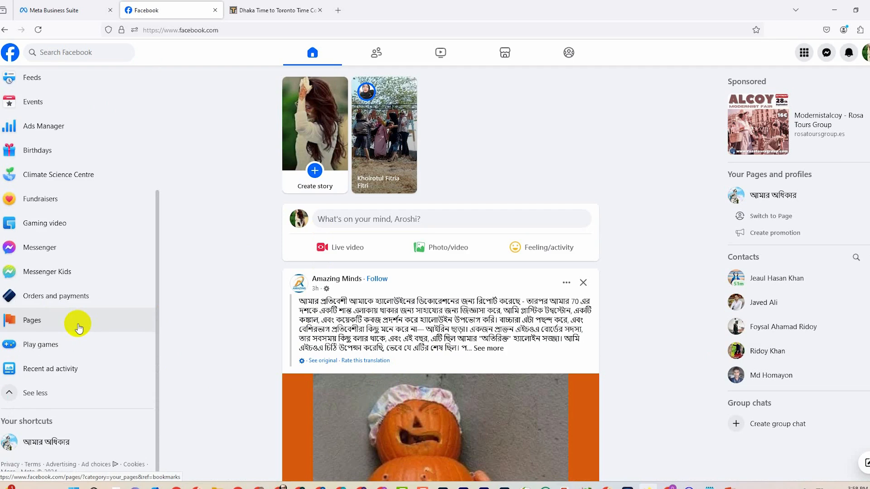
scroll(79, 327, up, 4)
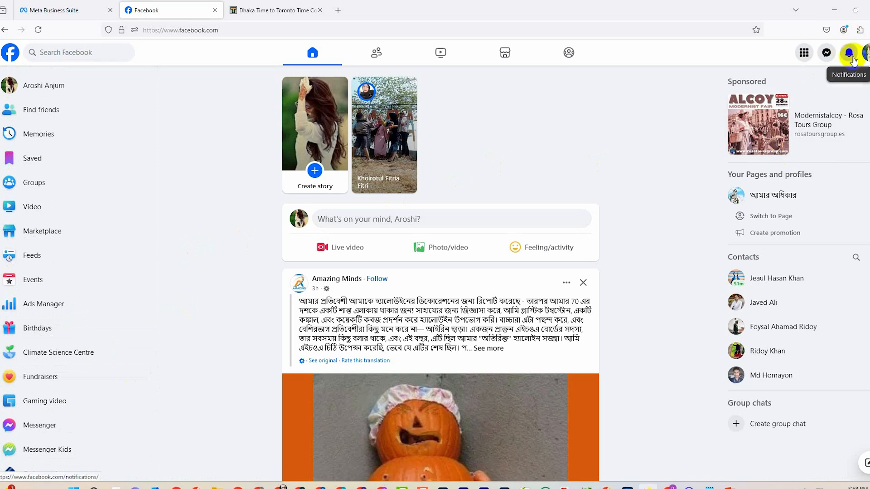
click(849, 53)
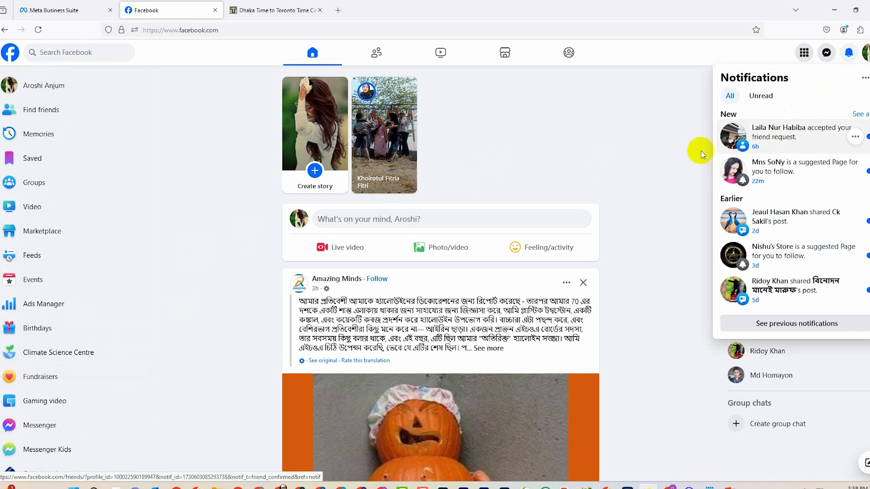
key(Escape)
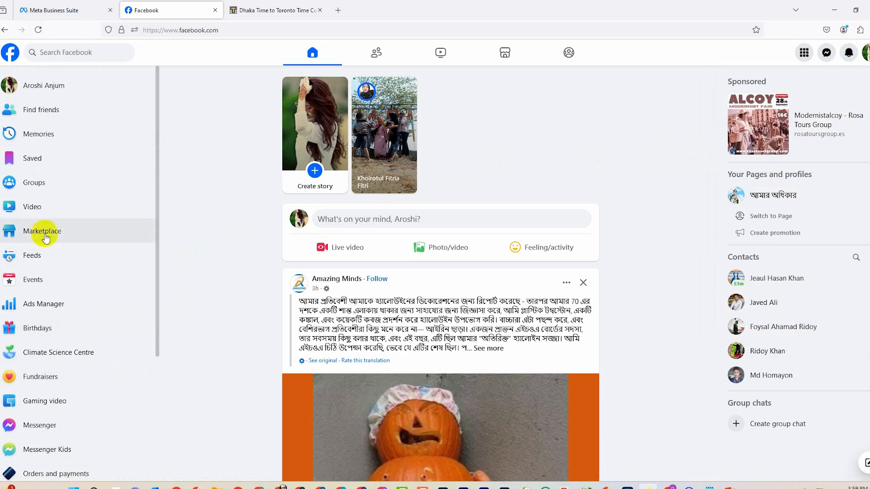
Open the Pages section and show its Invitations
scroll(36, 267, down, 3)
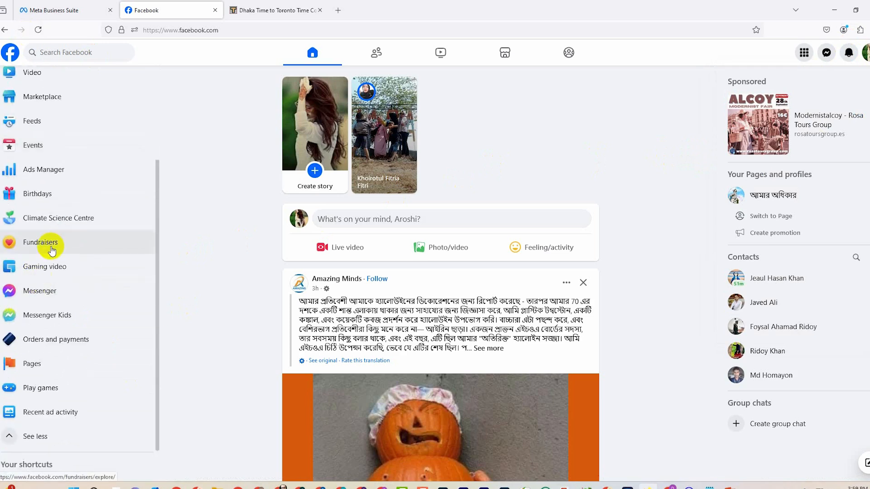
scroll(52, 272, down, 1)
click(43, 324)
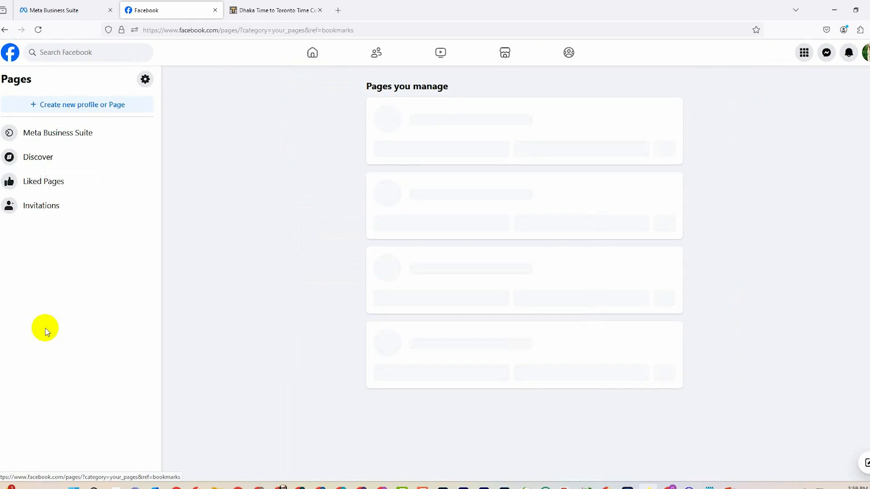
click(61, 211)
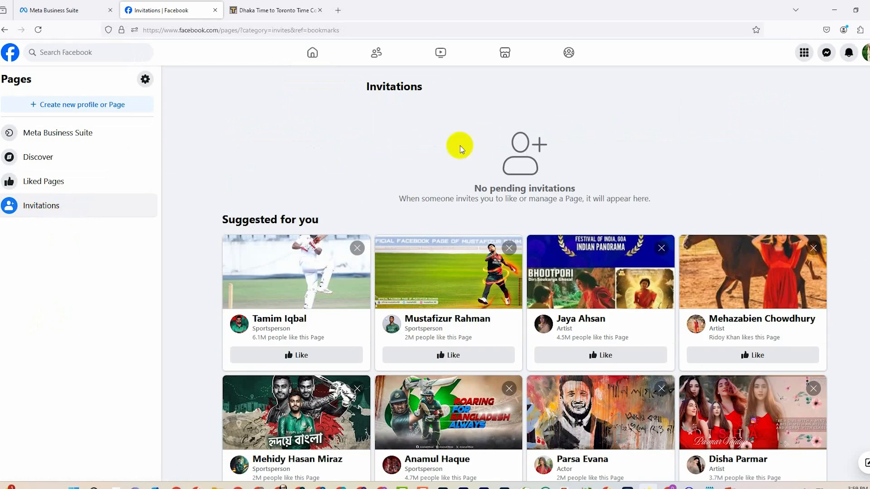
Examine the Invitations page for pending Page invitations and check the notifications list again
click(555, 111)
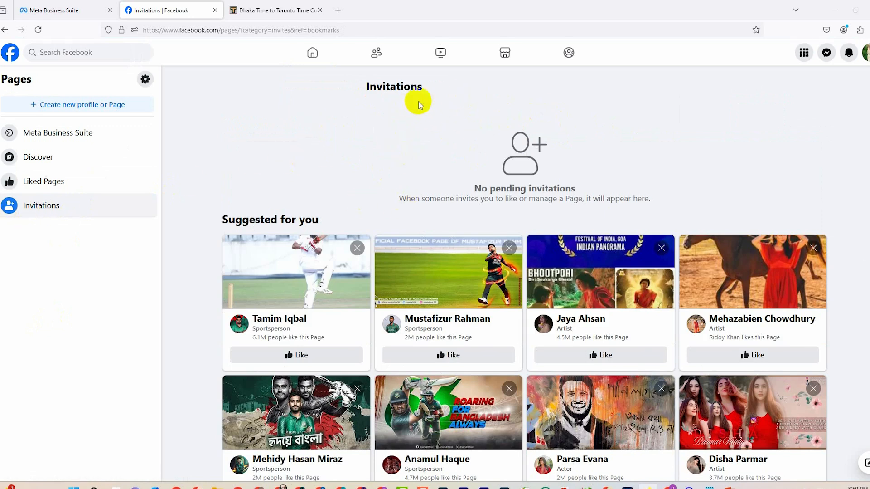
drag(387, 91, 529, 142)
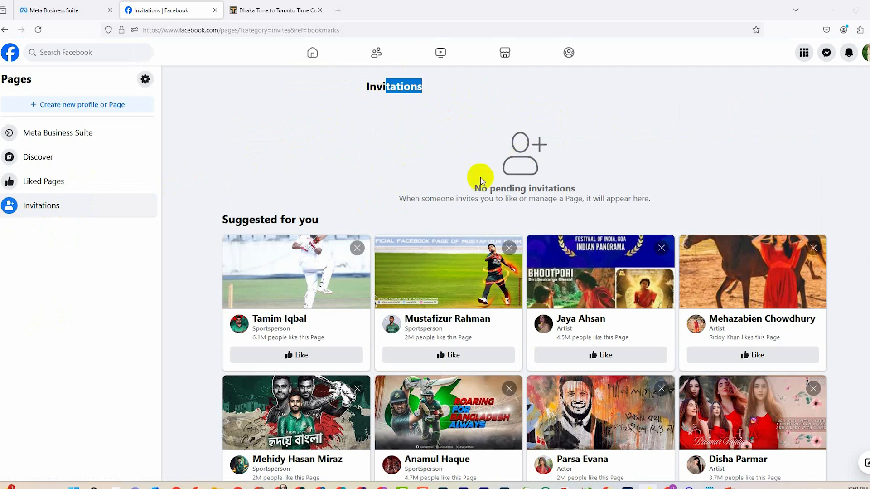
drag(477, 188, 574, 190)
click(576, 193)
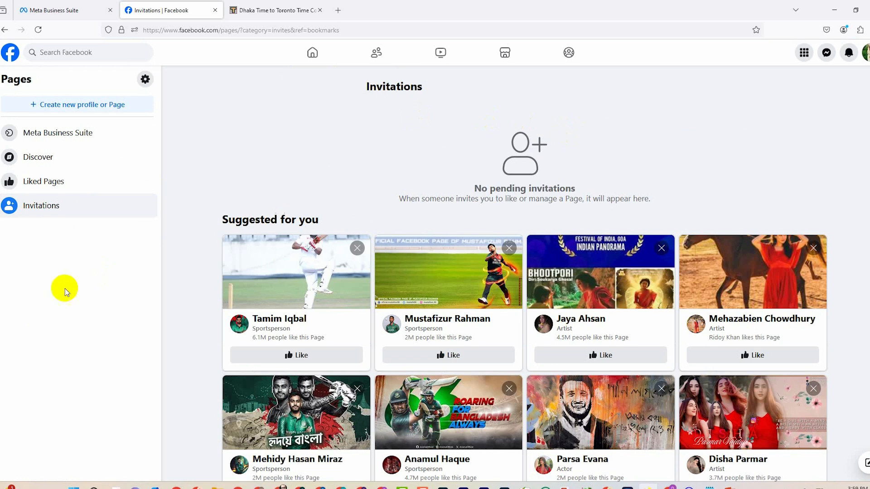
click(846, 58)
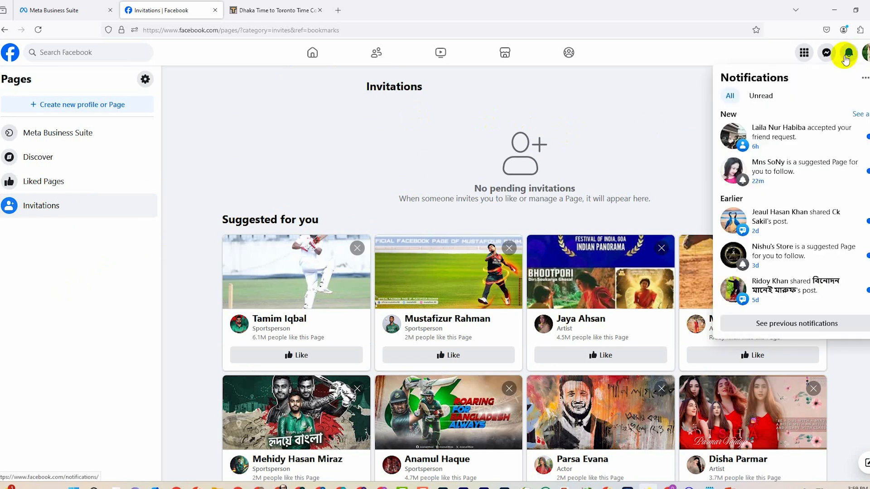
click(846, 58)
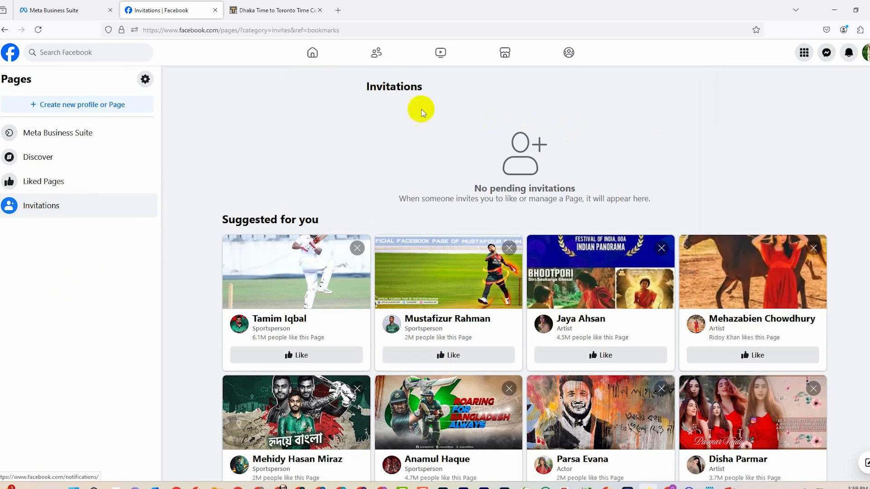
Return to the Facebook home feed, then switch to Meta Business Suite and review the post's scheduling options
click(4, 30)
click(5, 30)
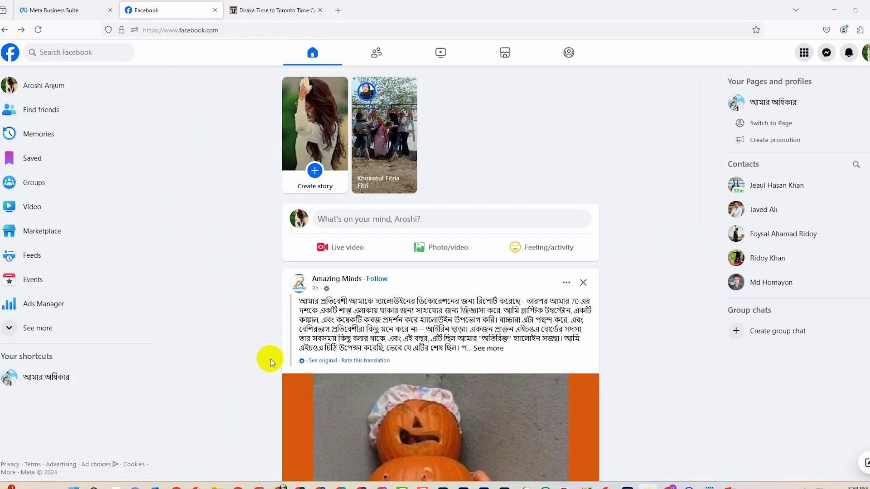
click(57, 10)
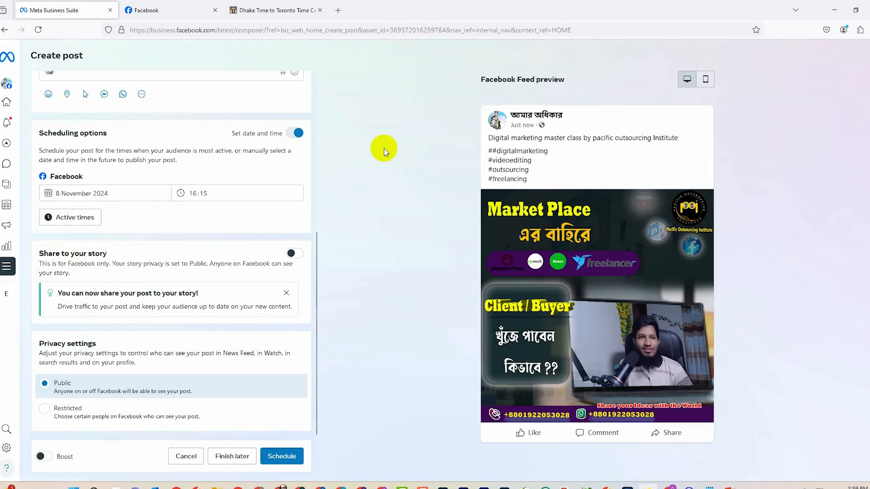
scroll(153, 339, up, 2)
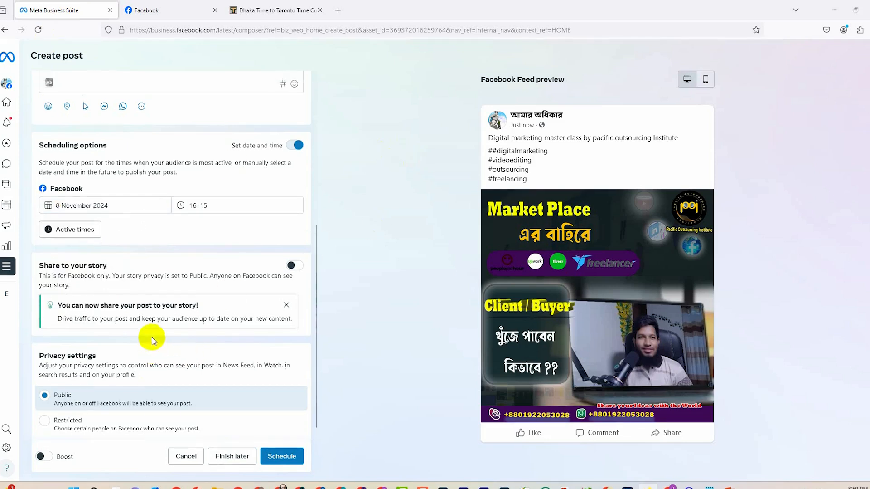
scroll(154, 339, up, 5)
Switch back to Facebook, open Ads Manager, and start a new campaign with the Engagement objective
key(ctrl+Tab)
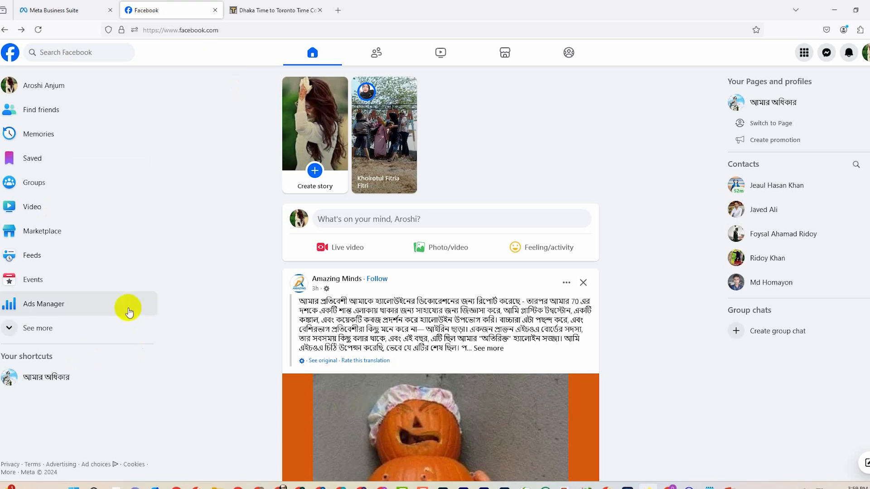
click(46, 312)
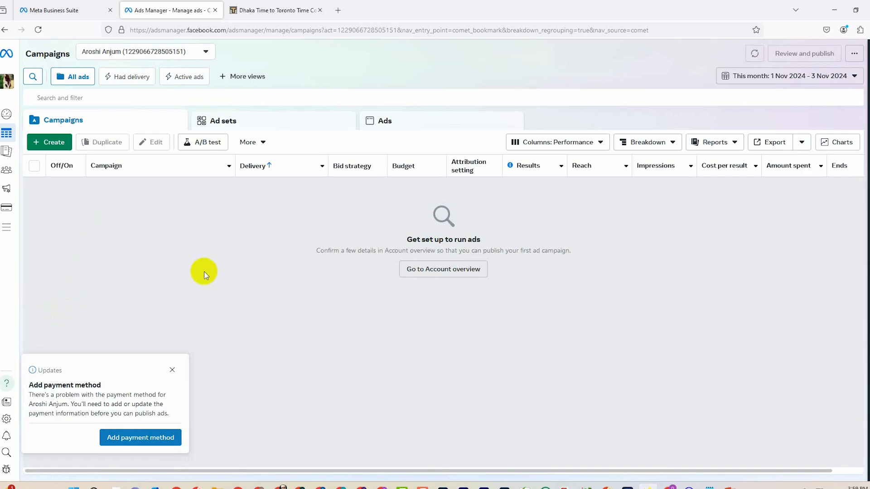
click(52, 145)
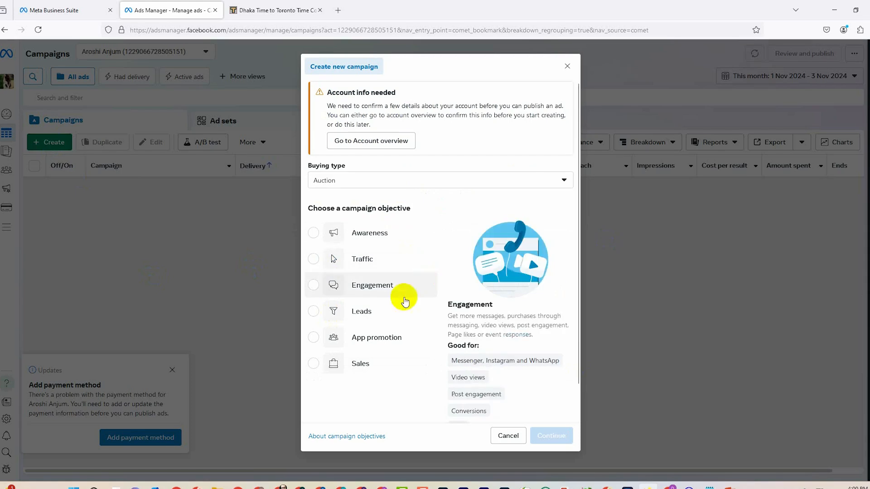
click(341, 294)
click(550, 435)
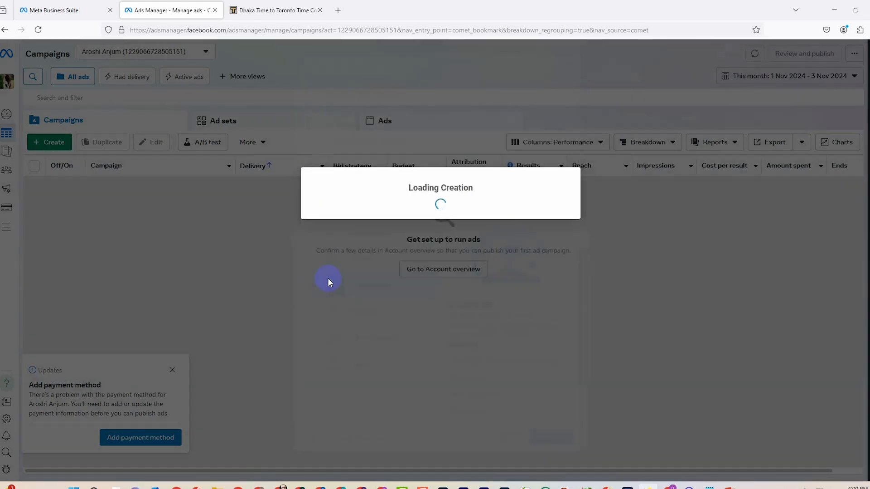
Choose the Manual engagement campaign setup, expand the campaign editor, and proceed to the ad set settings
click(363, 267)
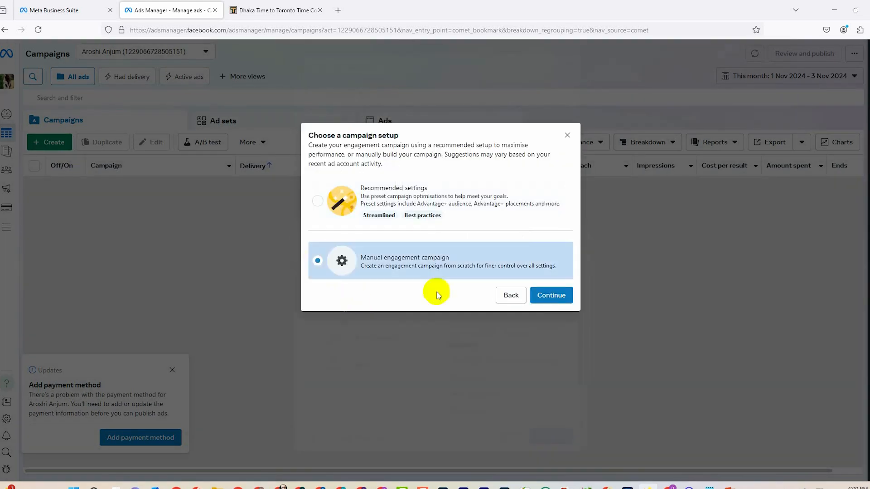
click(550, 296)
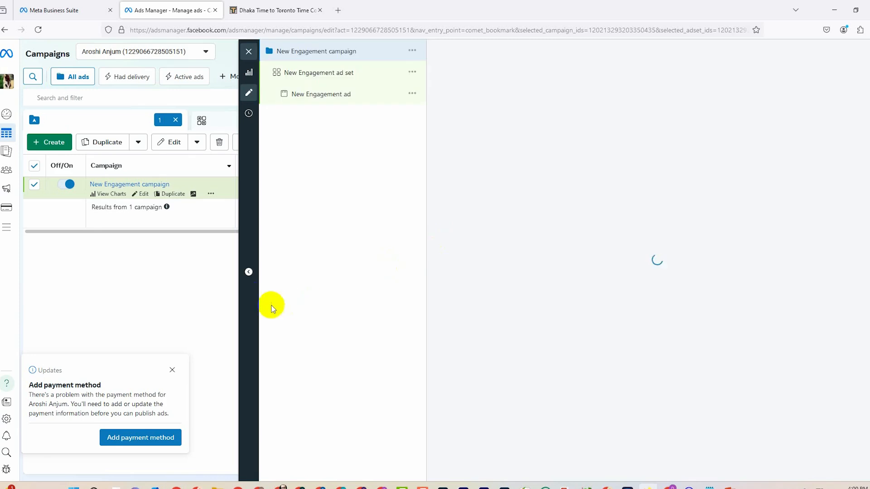
click(249, 272)
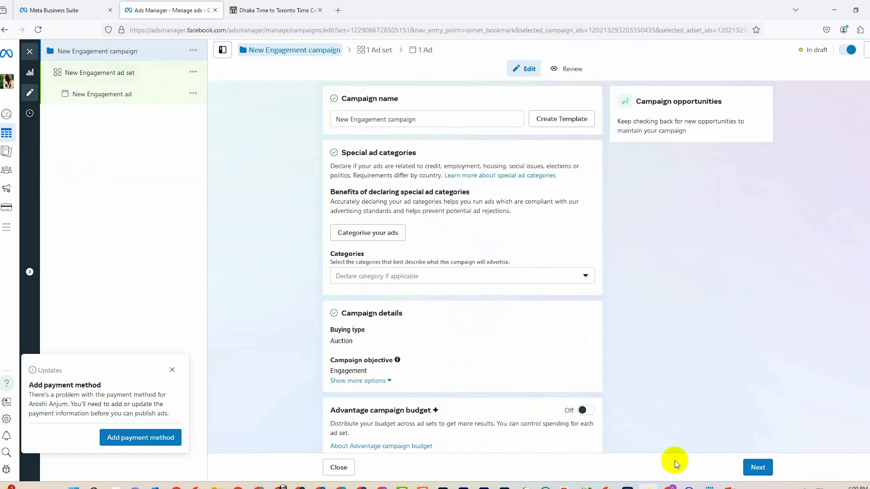
click(758, 467)
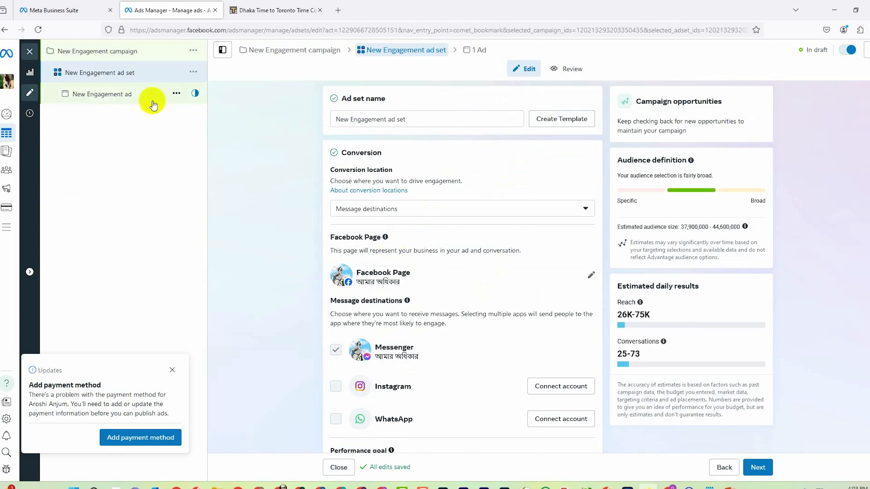
Switch the ad set's budget type to Daily budget and back to Lifetime budget to compare their ad scheduling options
scroll(480, 313, down, 1)
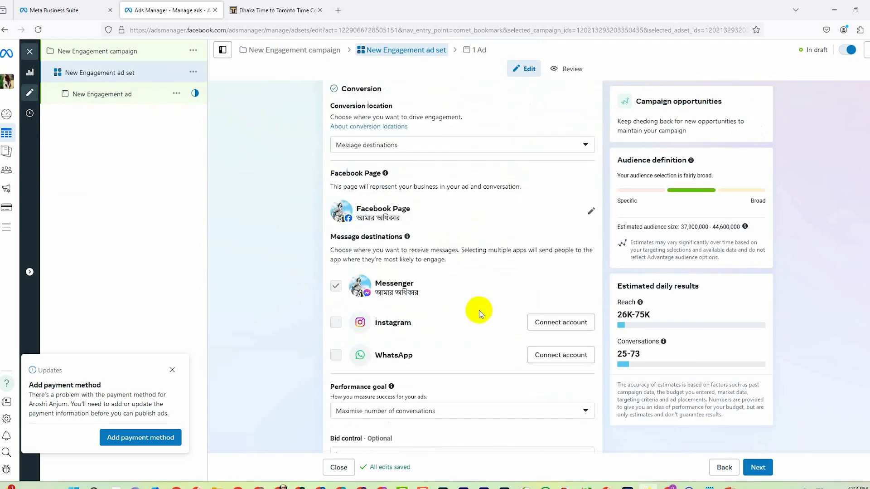
scroll(480, 313, down, 3)
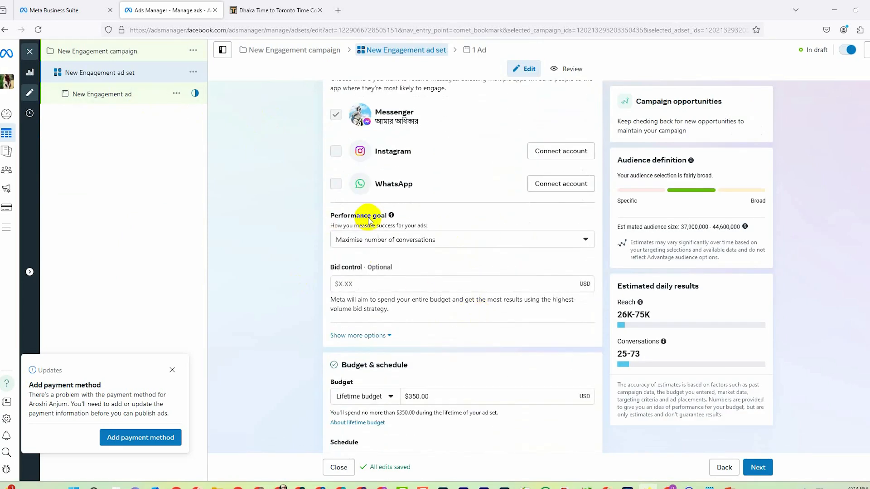
scroll(421, 352, down, 1)
scroll(422, 353, down, 2)
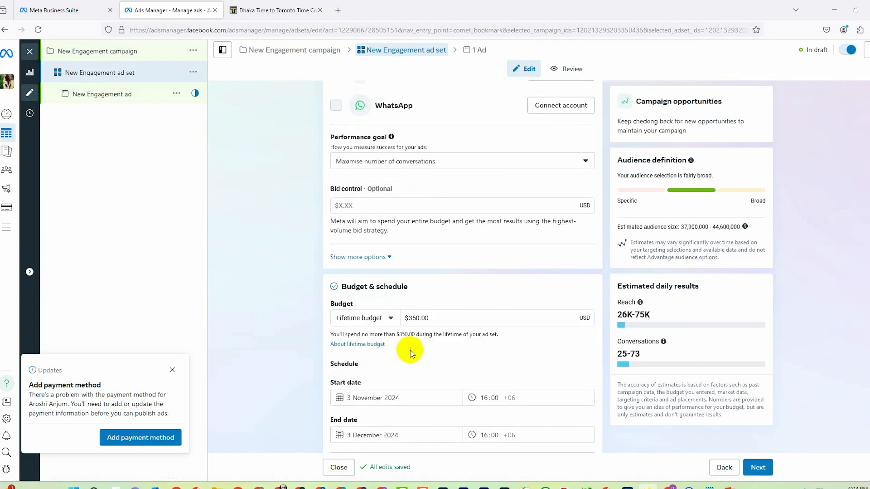
click(395, 243)
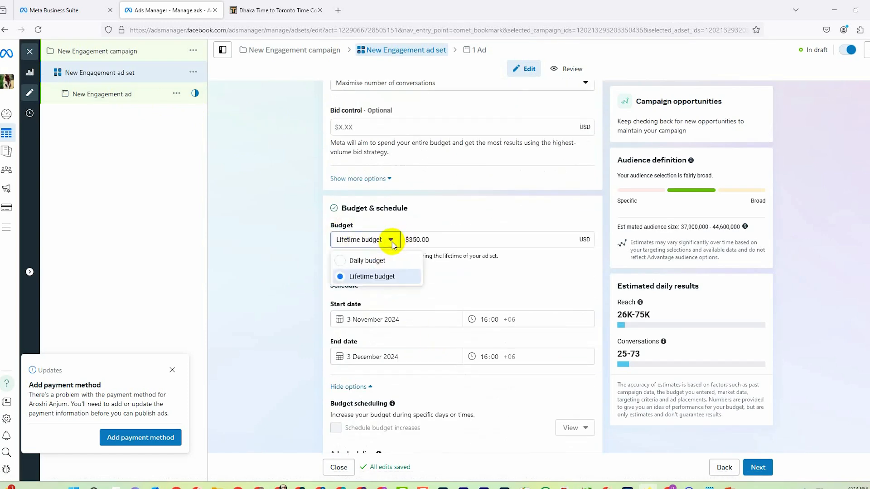
click(370, 257)
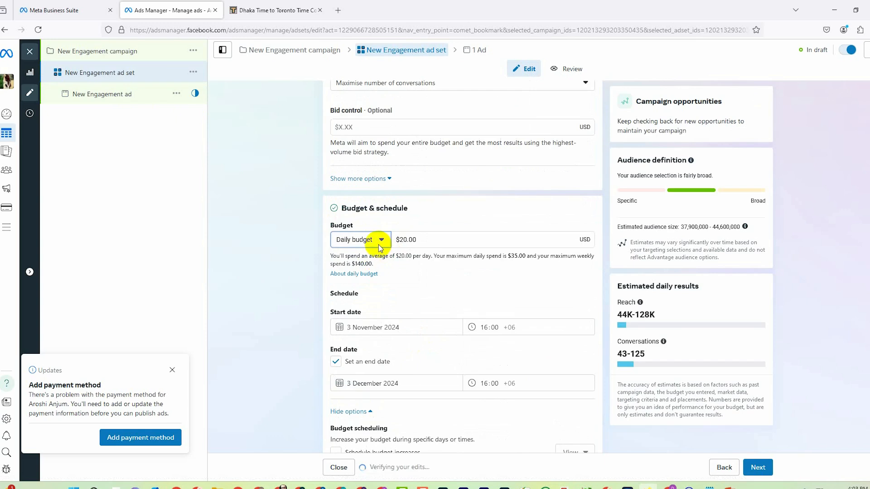
scroll(385, 318, down, 2)
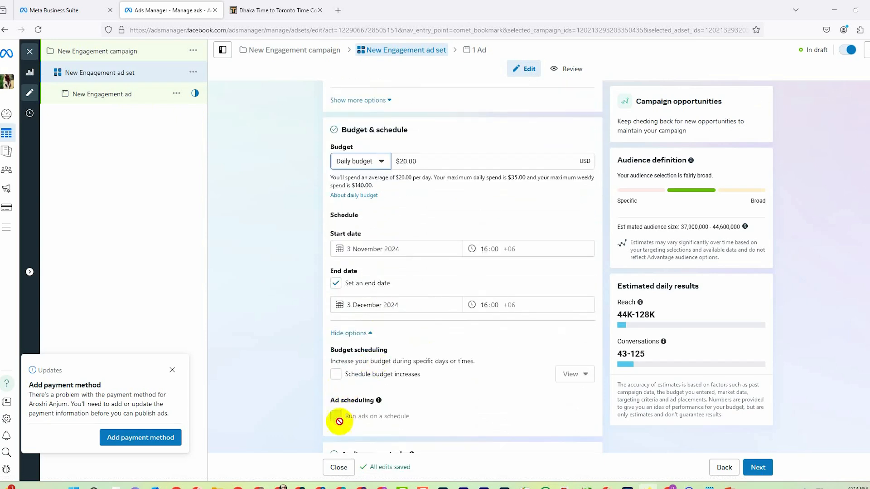
click(382, 161)
click(343, 202)
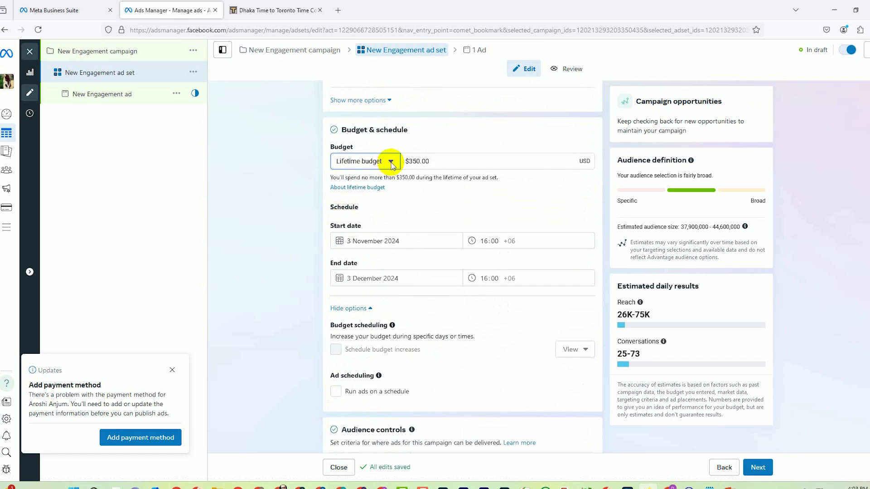
Set the ad set's lifetime budget to $100
drag(409, 161, 420, 161)
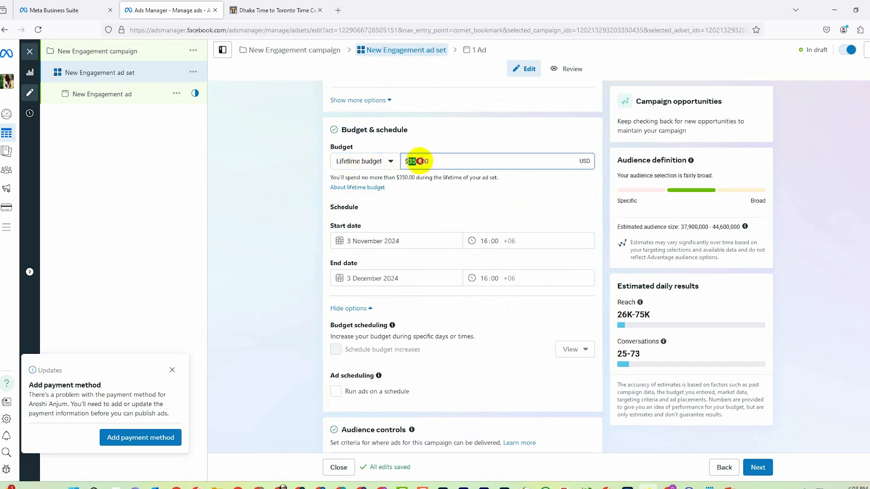
click(390, 161)
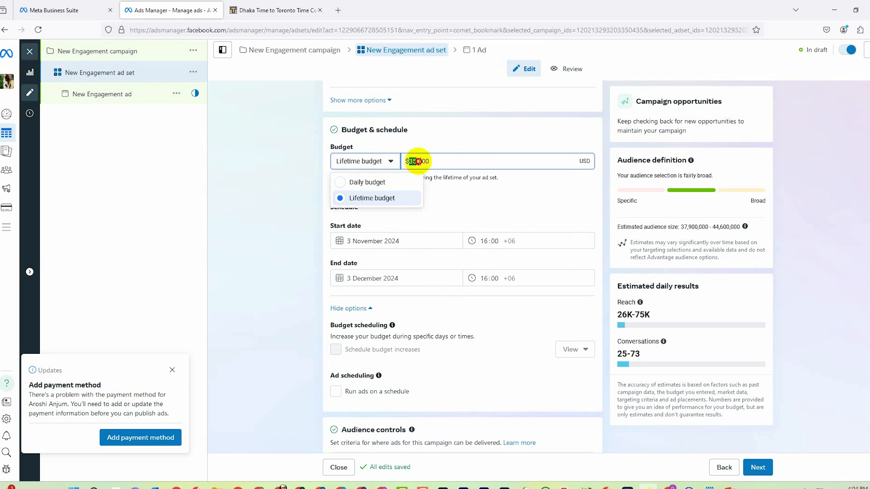
click(420, 161)
double_click(419, 162)
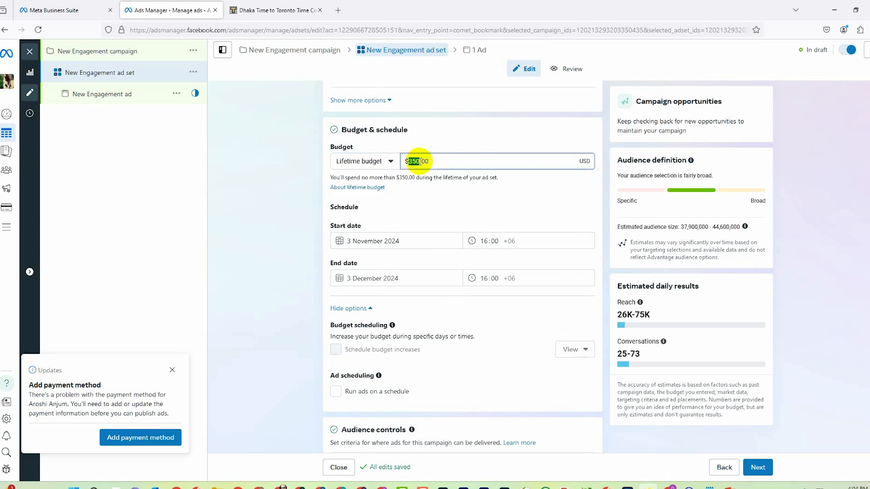
click(413, 162)
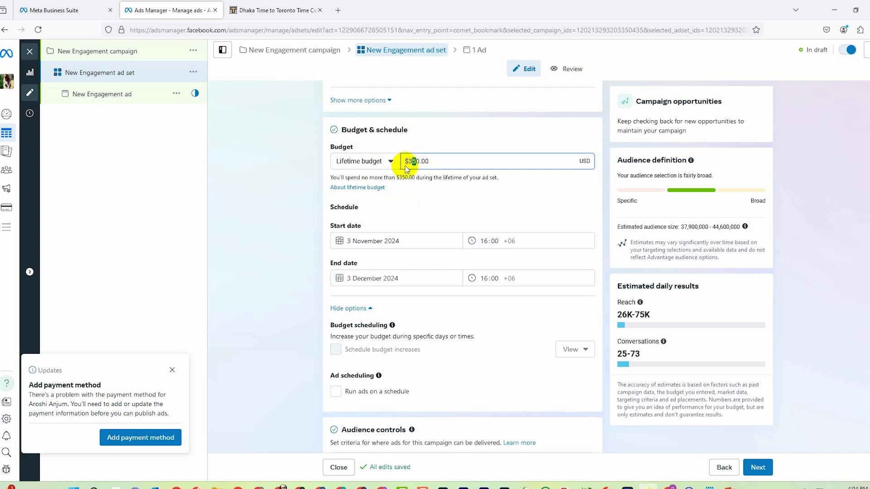
click(495, 139)
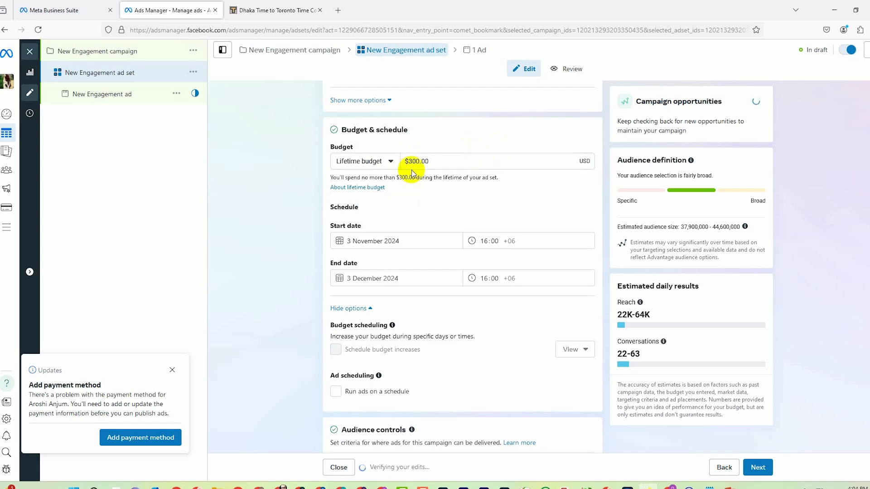
click(410, 161)
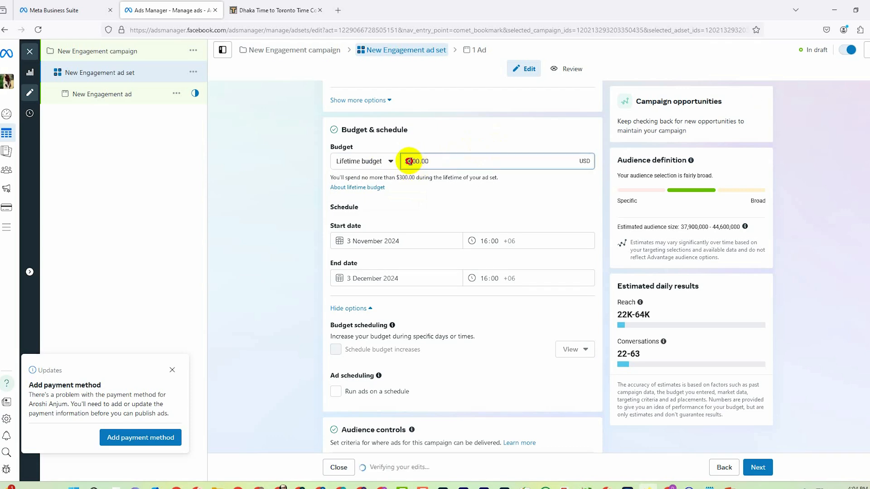
click(451, 145)
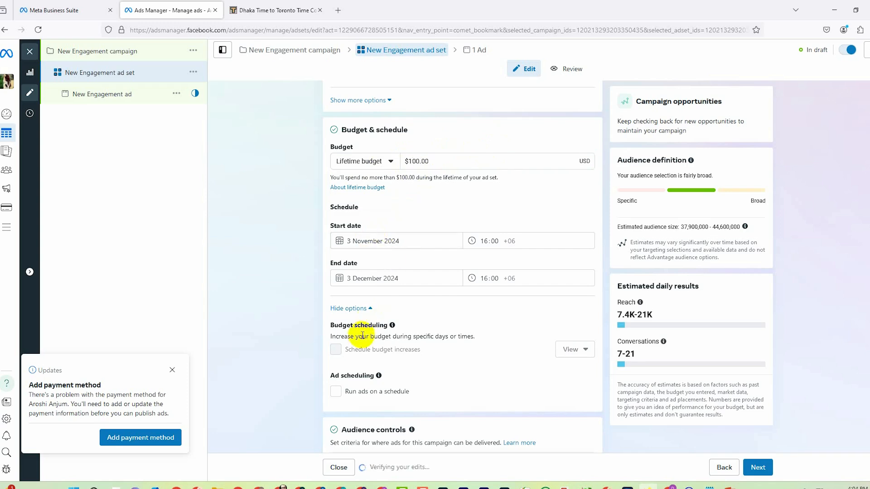
Turn on running ads on a schedule, and try out and clear a Monday block from 12 am to 2 am
scroll(352, 334, down, 1)
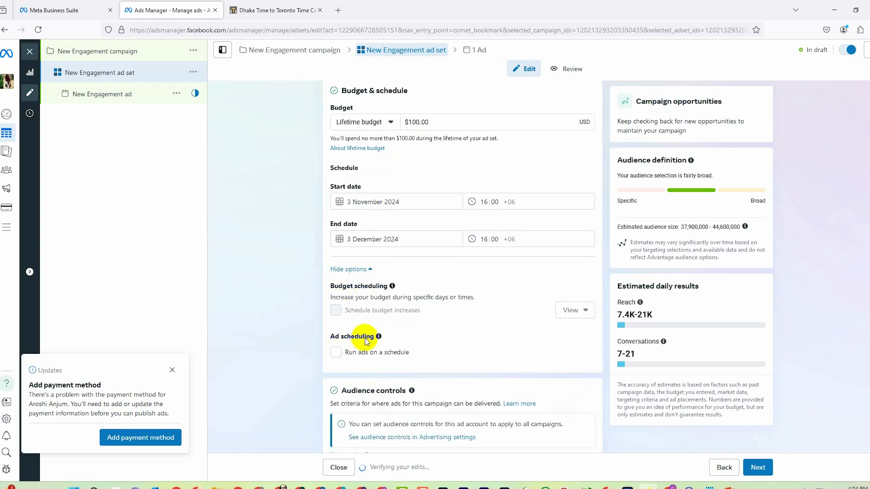
click(336, 352)
scroll(362, 344, down, 3)
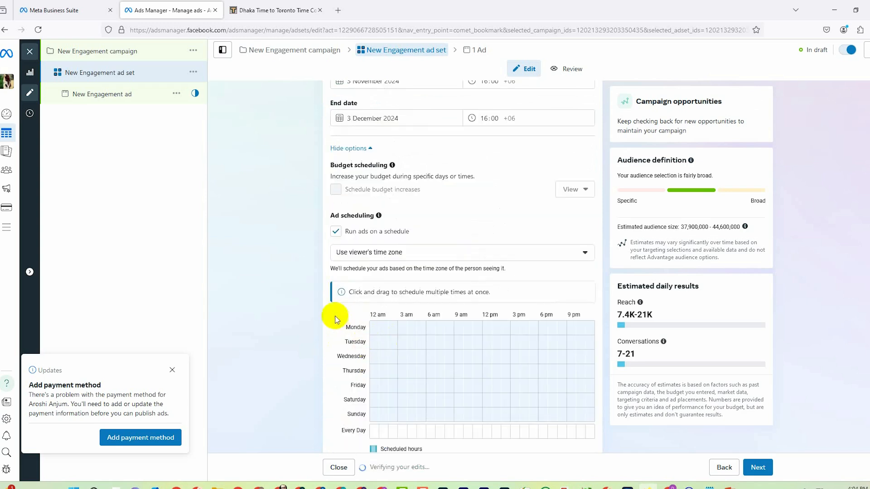
scroll(376, 290, down, 2)
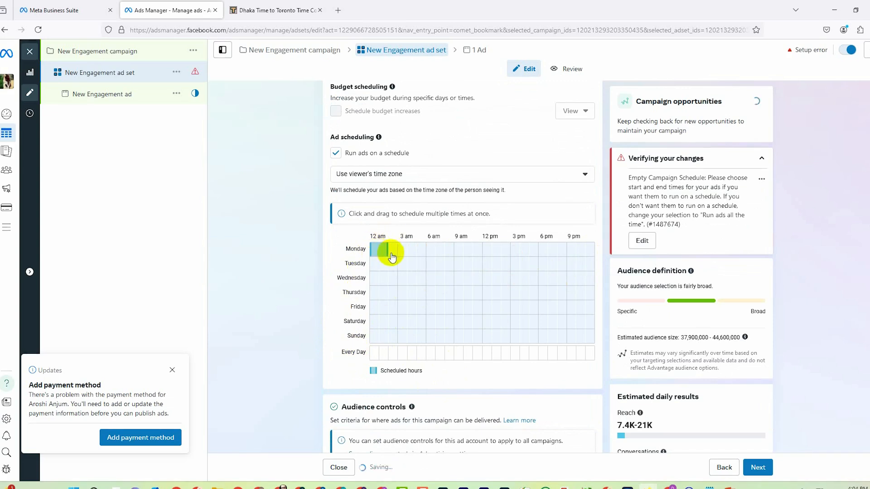
drag(391, 253, 391, 253)
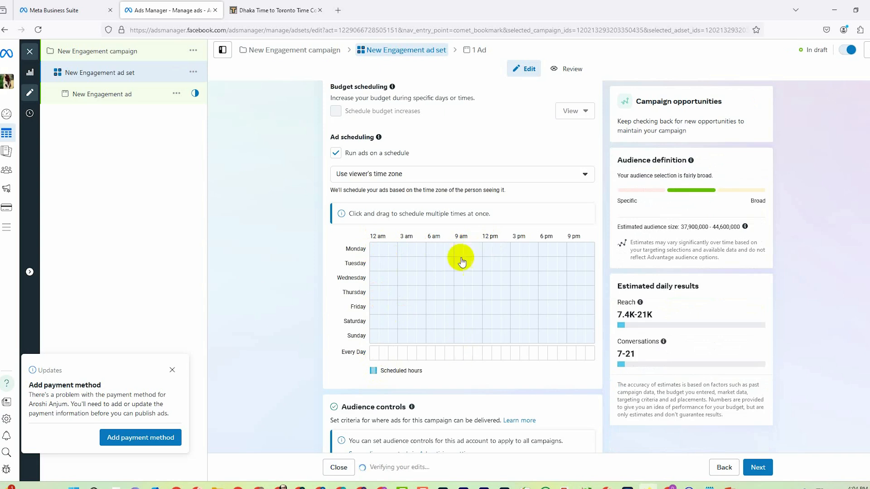
Try an everyday ad schedule from 9 am to midnight that omits Wednesday to Friday 3 pm to 6 pm, and clear all hours
click(459, 352)
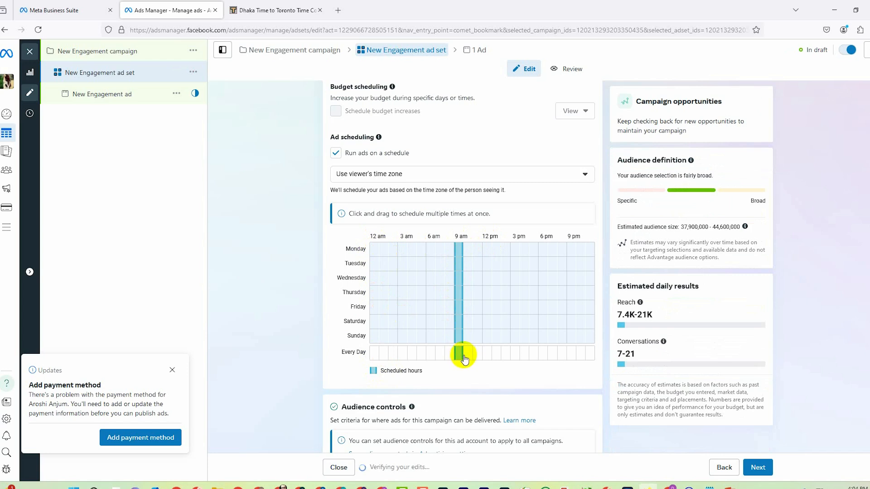
click(461, 358)
drag(461, 353, 586, 357)
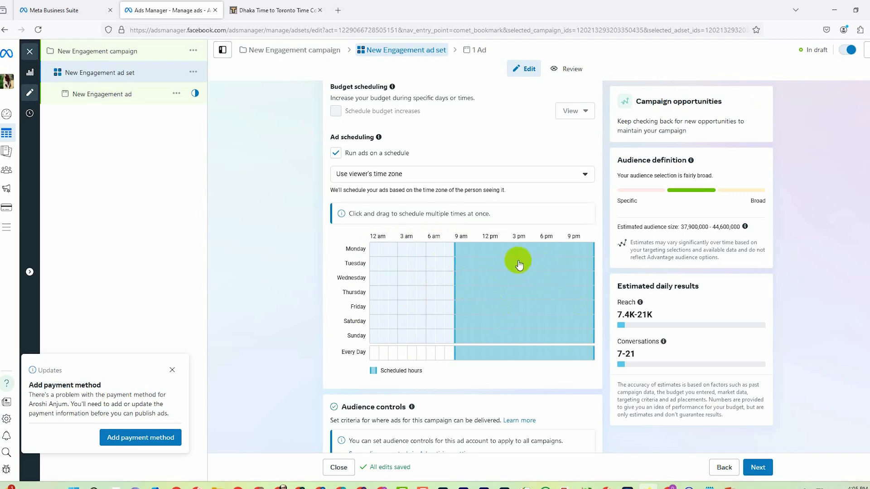
drag(519, 264, 526, 305)
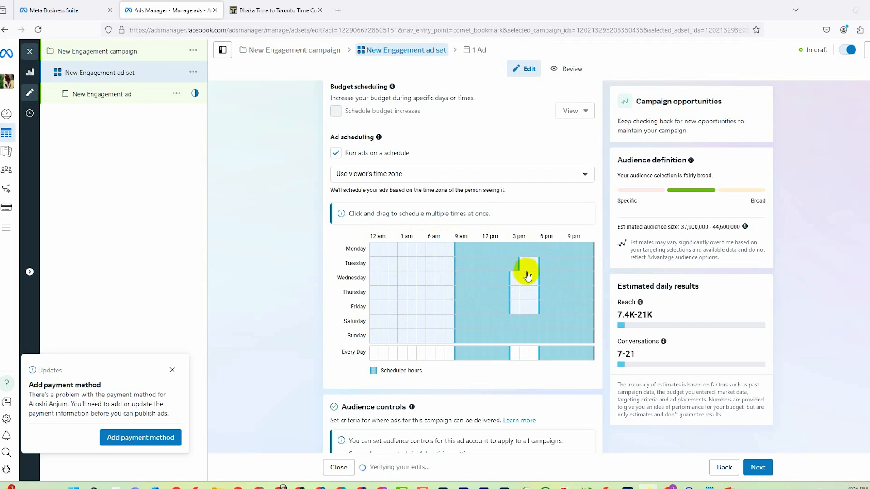
mouse_move(535, 274)
mouse_down()
mouse_move(521, 266)
mouse_move(532, 283)
mouse_up()
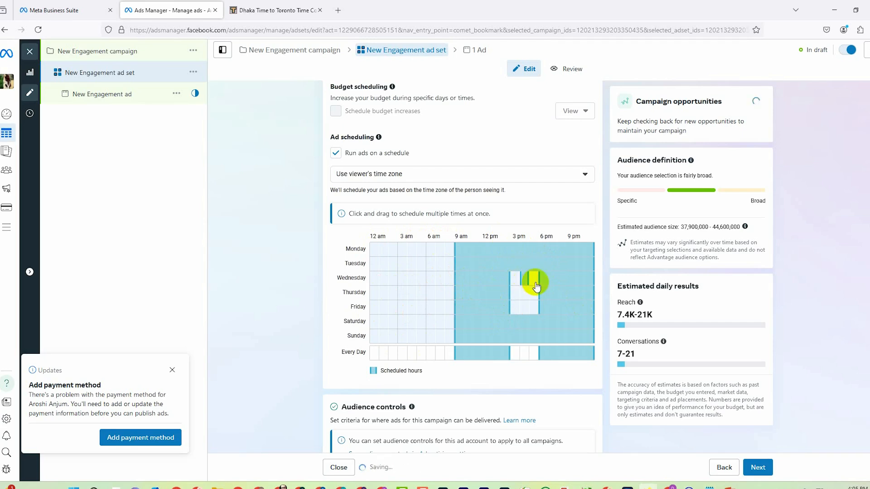
mouse_move(532, 285)
mouse_down()
mouse_move(535, 297)
mouse_move(524, 262)
mouse_move(529, 292)
mouse_up()
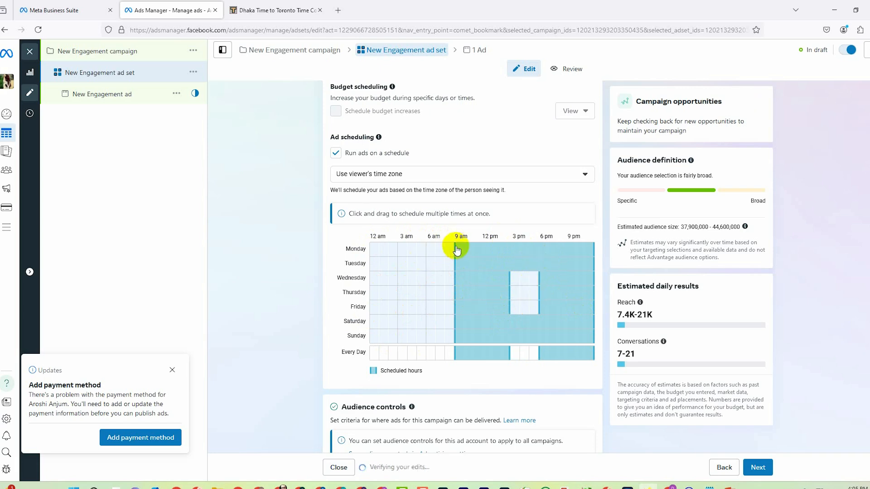
drag(457, 248, 539, 339)
drag(464, 250, 587, 338)
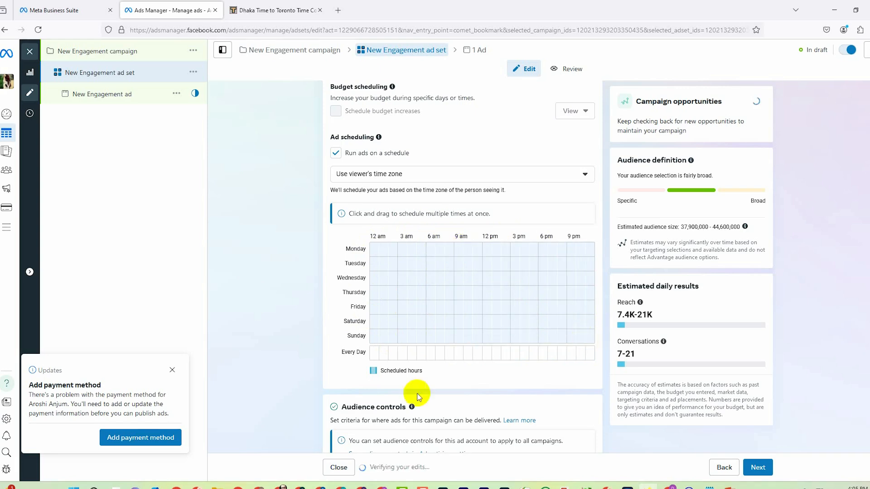
Dismiss the notification about adding a payment method
scroll(430, 388, up, 1)
scroll(471, 419, down, 1)
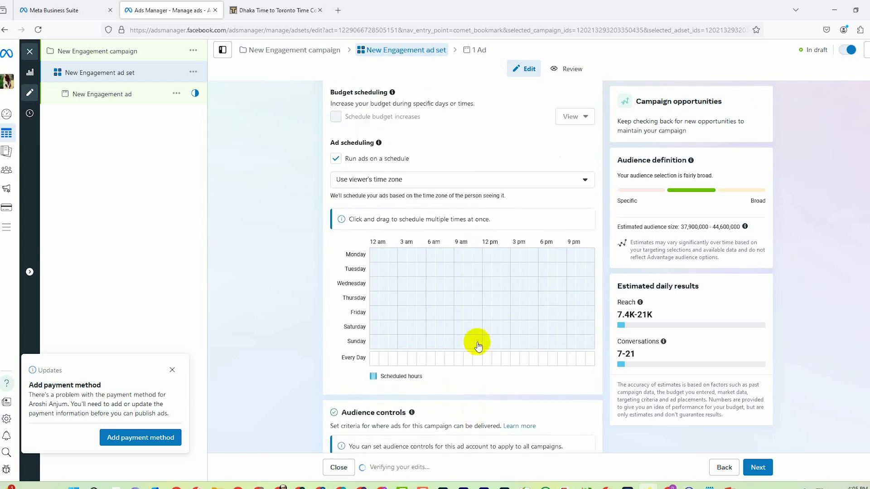
click(172, 369)
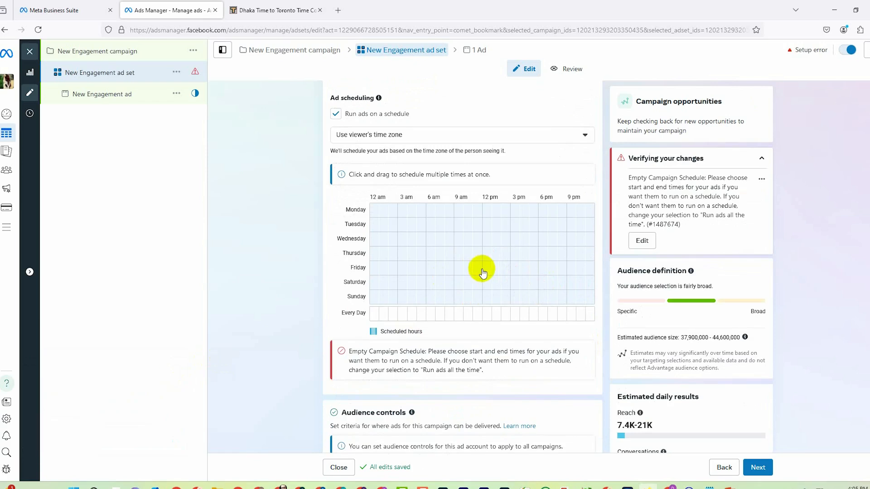
scroll(475, 274, down, 1)
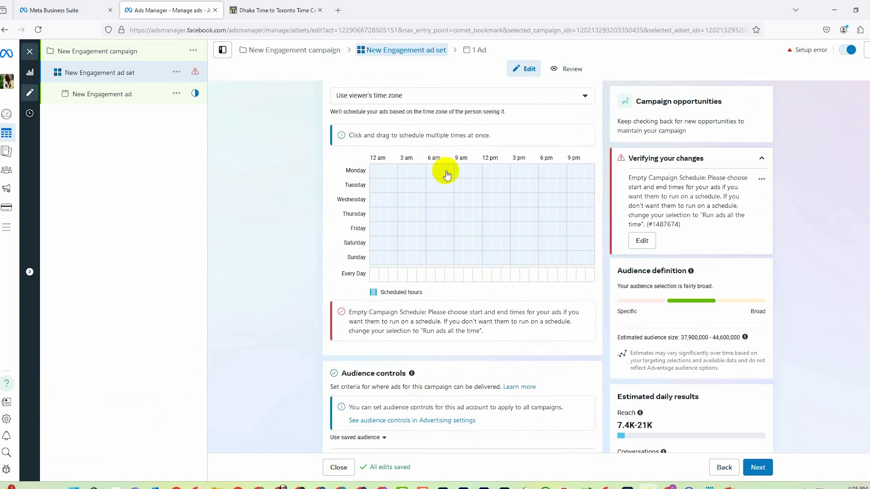
Try a daily schedule from 8 am to 10 pm with a Tuesday to Friday gap from 12 pm to 7 pm, and clear it
drag(447, 175, 569, 253)
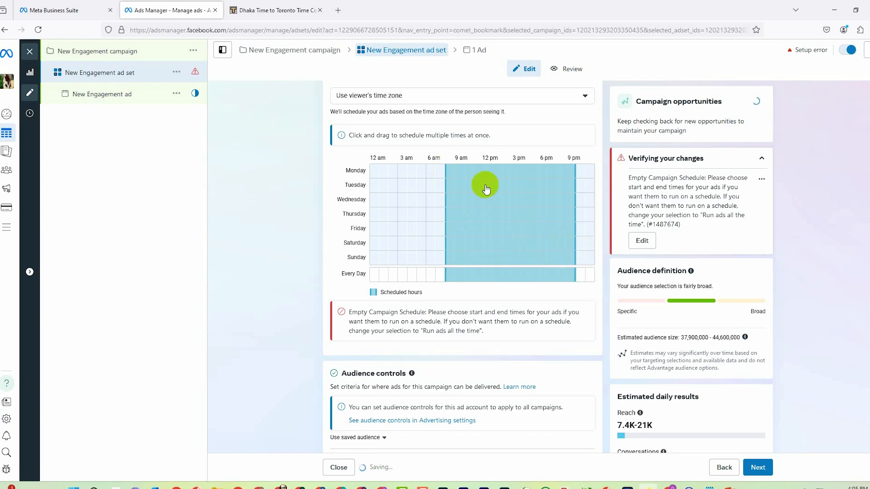
drag(483, 184, 542, 225)
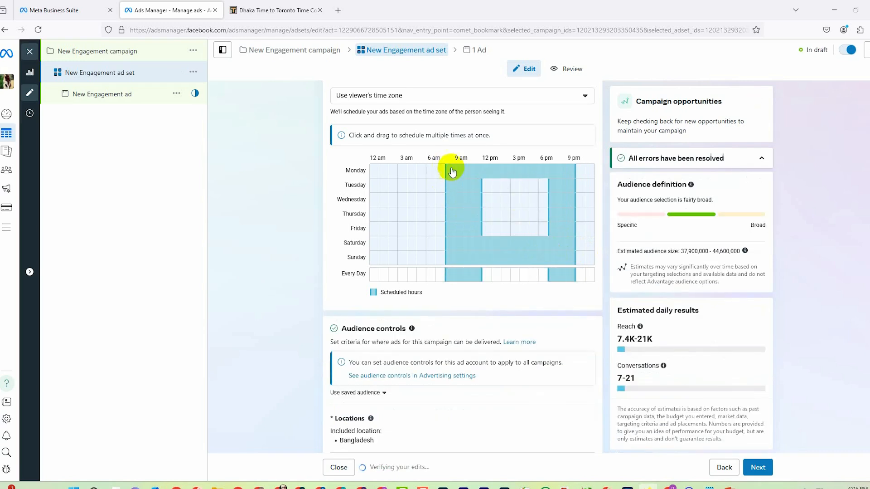
drag(449, 169, 564, 258)
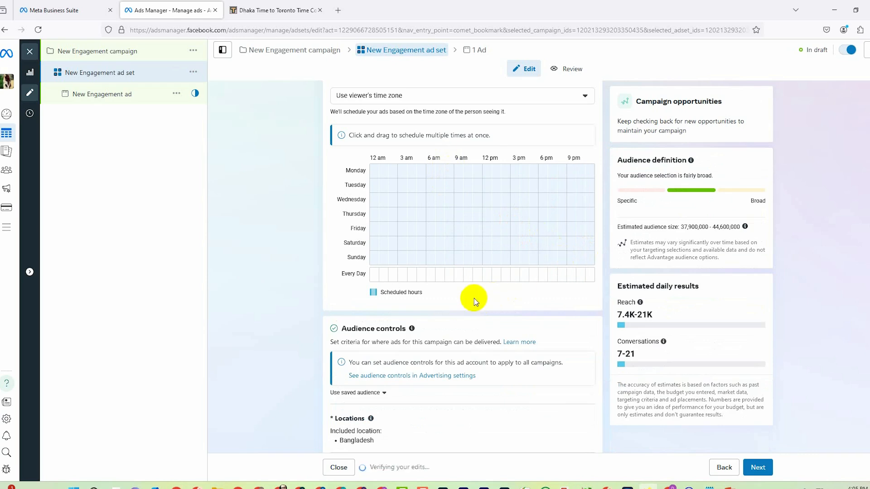
Switch the ad set to Manual placements without the Instagram and Audience Network platforms, and review the individual placements
scroll(473, 299, up, 4)
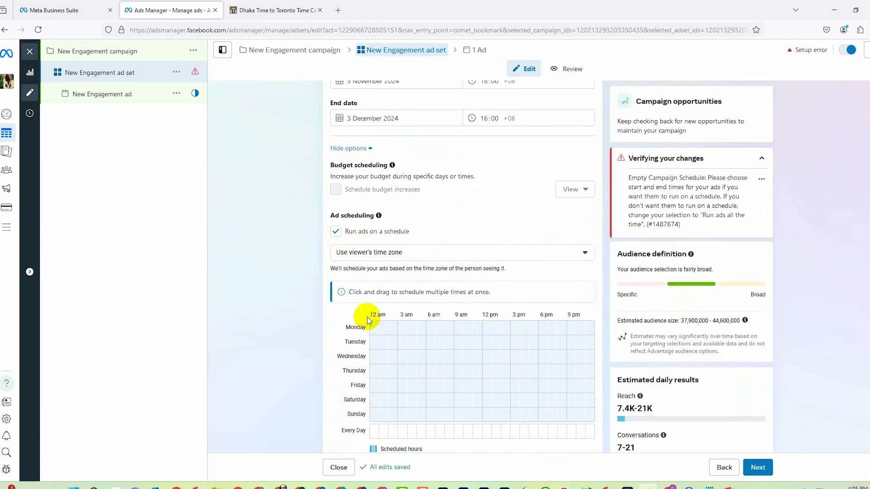
scroll(357, 223, up, 1)
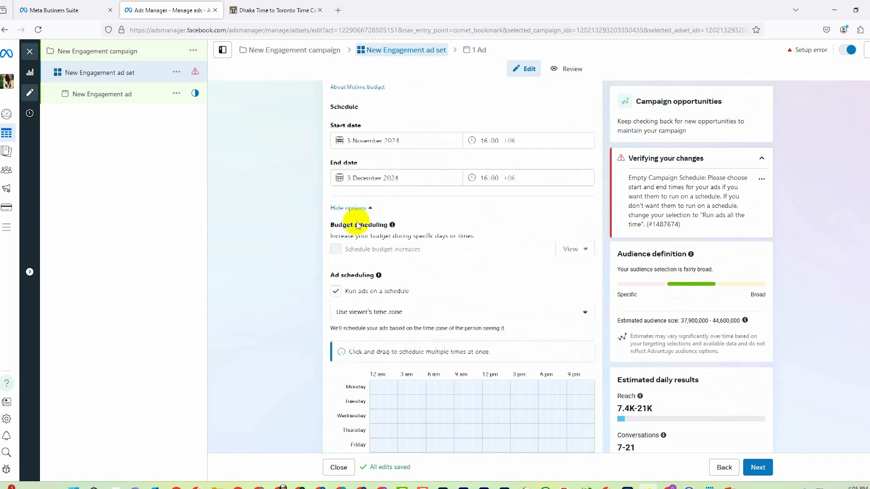
scroll(357, 225, up, 2)
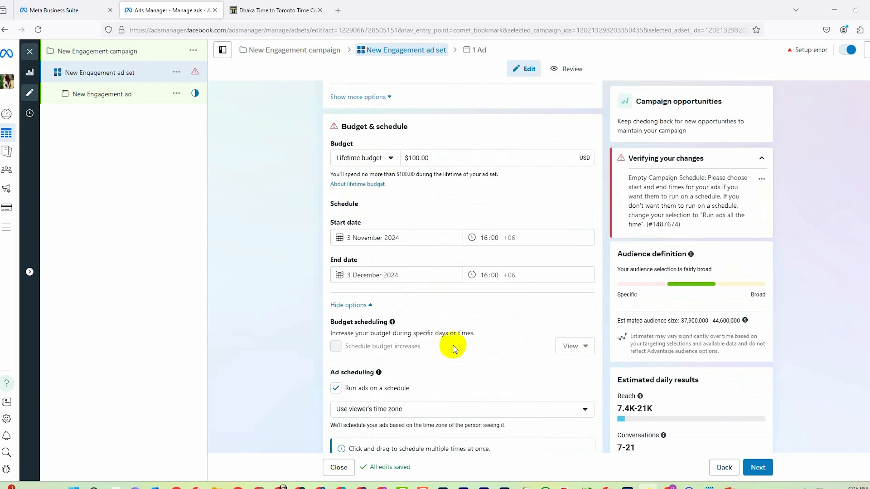
scroll(466, 357, down, 6)
scroll(463, 358, down, 5)
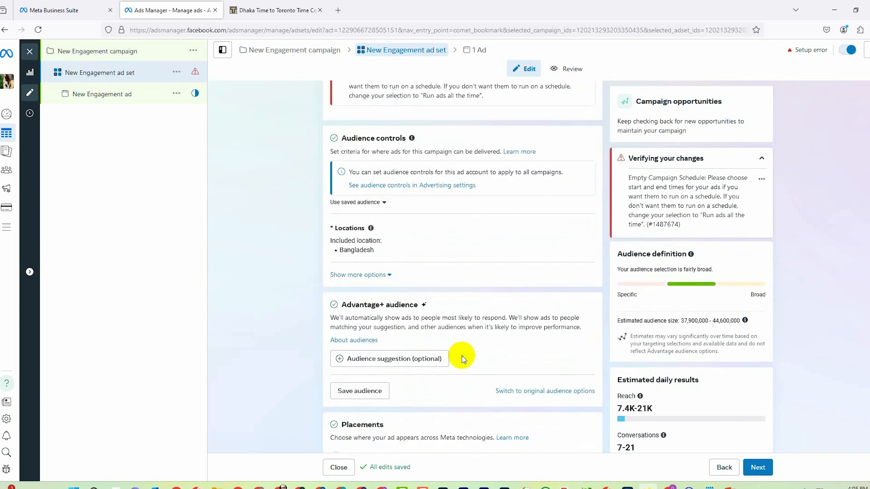
scroll(463, 358, down, 2)
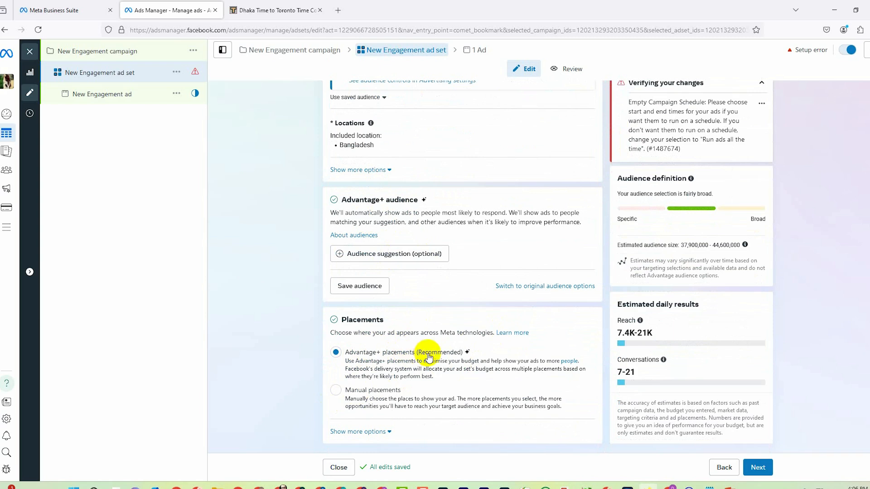
click(337, 391)
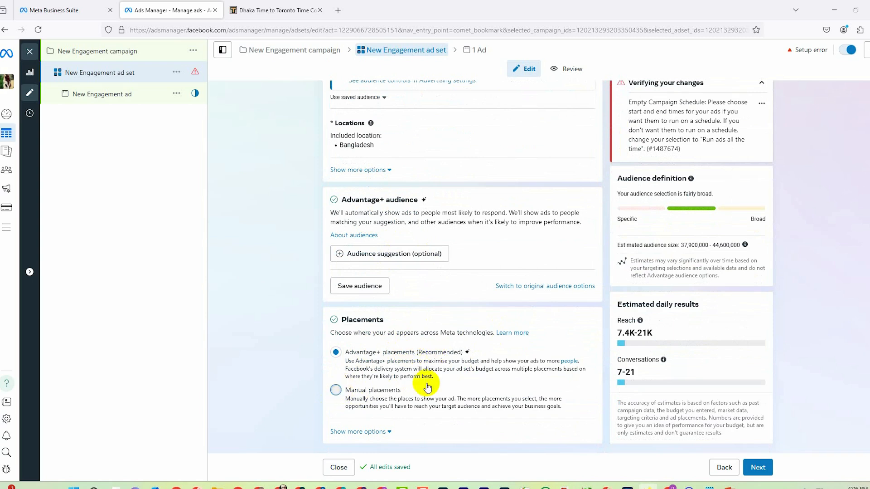
scroll(408, 344, down, 4)
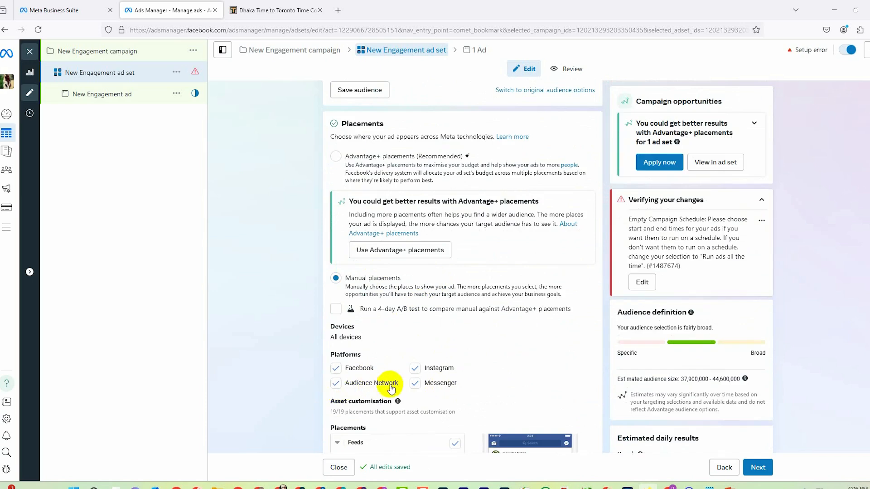
click(399, 375)
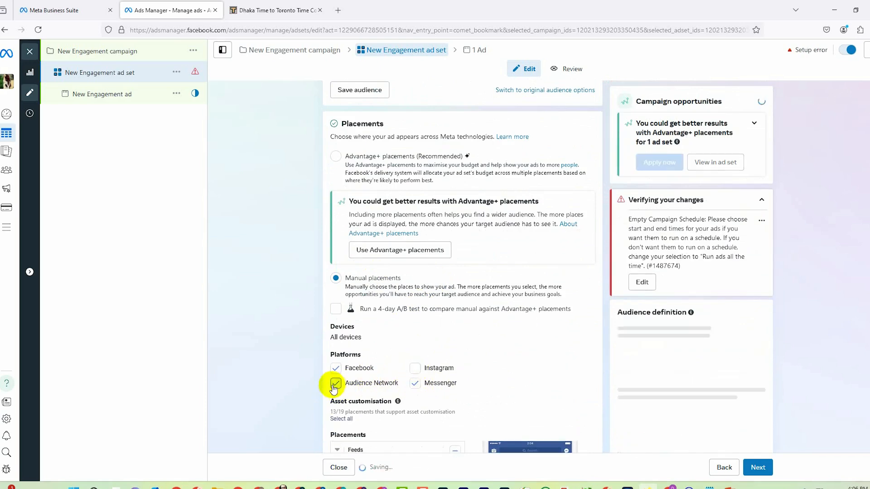
click(336, 383)
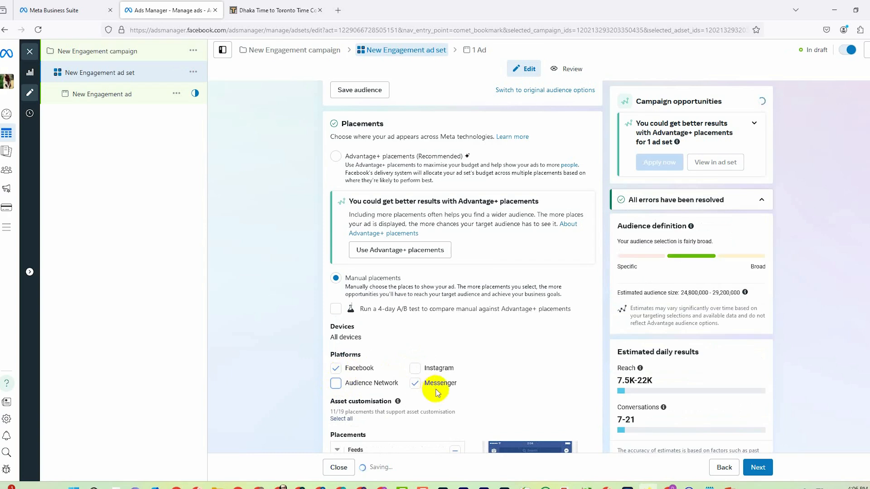
scroll(495, 363, down, 4)
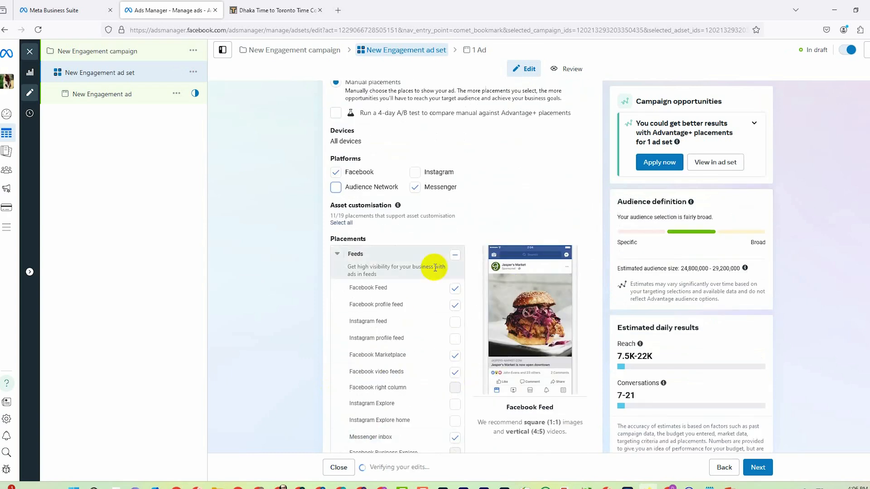
scroll(498, 214, down, 1)
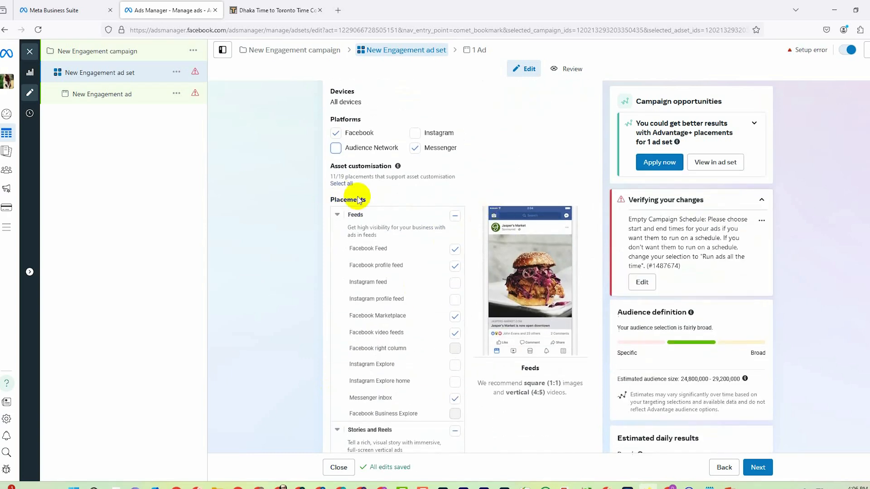
scroll(519, 187, down, 1)
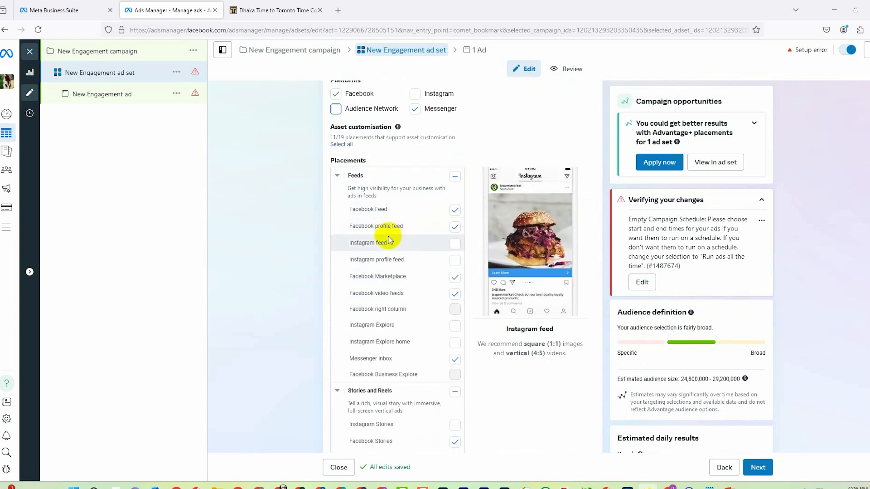
Deselect the Facebook profile feed, Facebook Marketplace, Messenger Stories, Facebook Stories, Facebook Reels and Ads on Facebook Reels placements
click(455, 230)
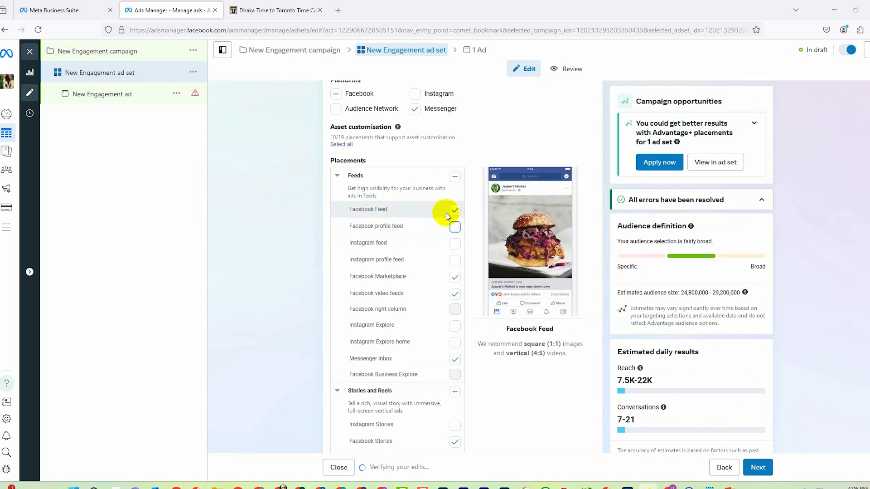
click(440, 282)
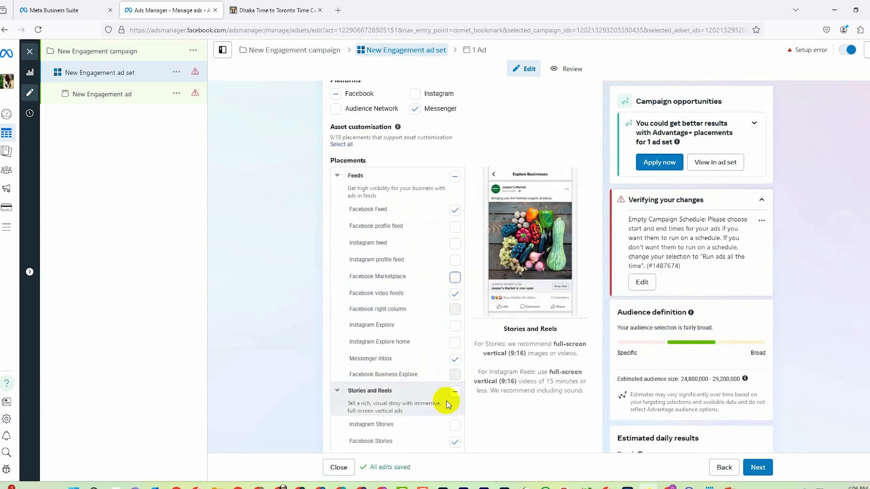
scroll(400, 406, down, 1)
scroll(400, 406, down, 3)
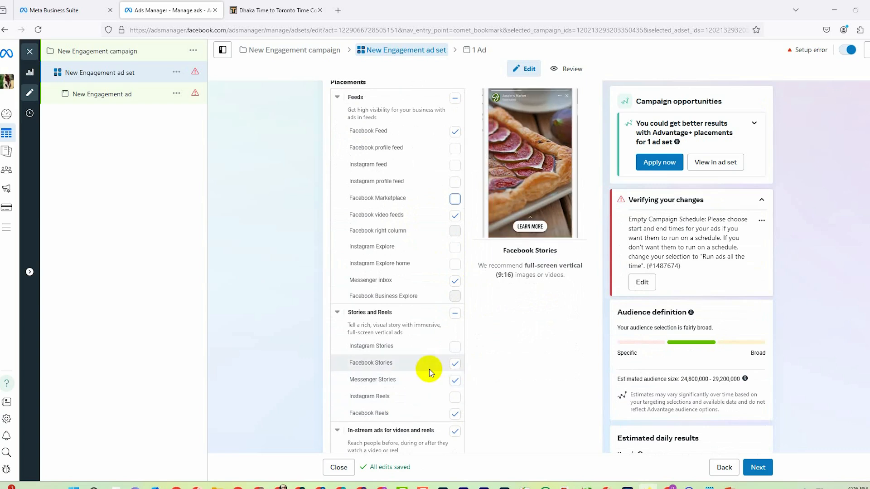
scroll(430, 373, down, 2)
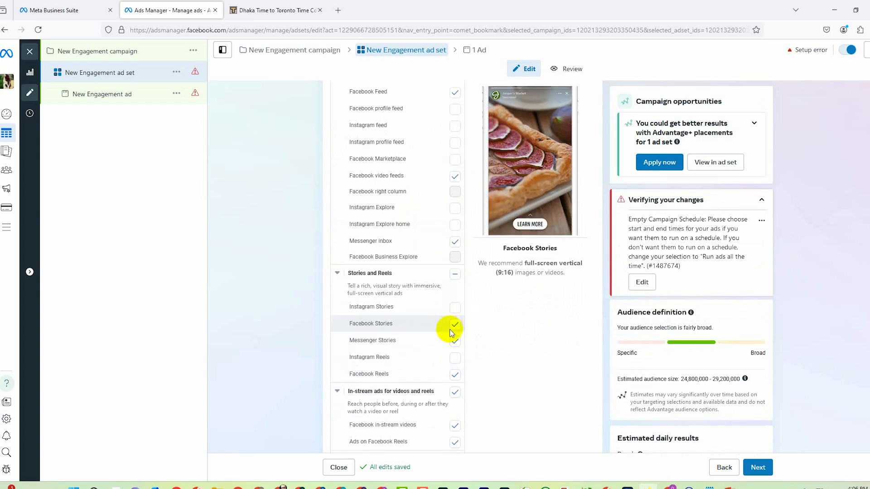
double_click(453, 331)
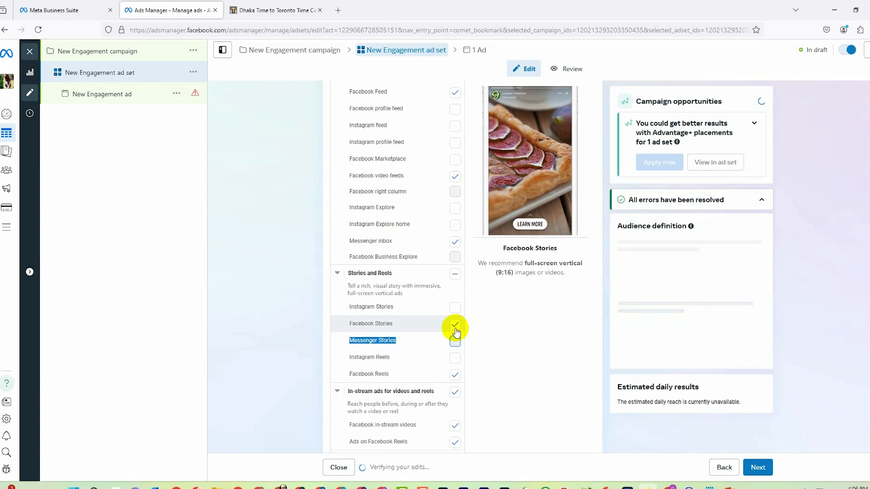
click(455, 328)
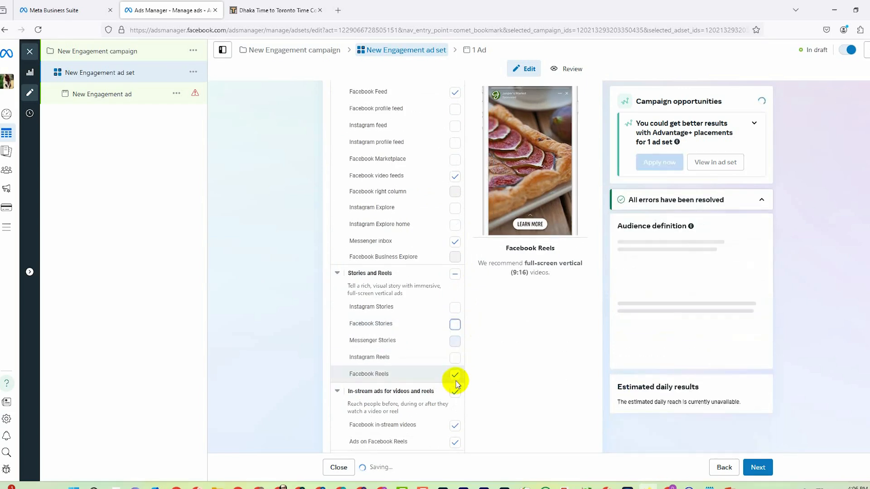
click(455, 375)
scroll(453, 354, down, 2)
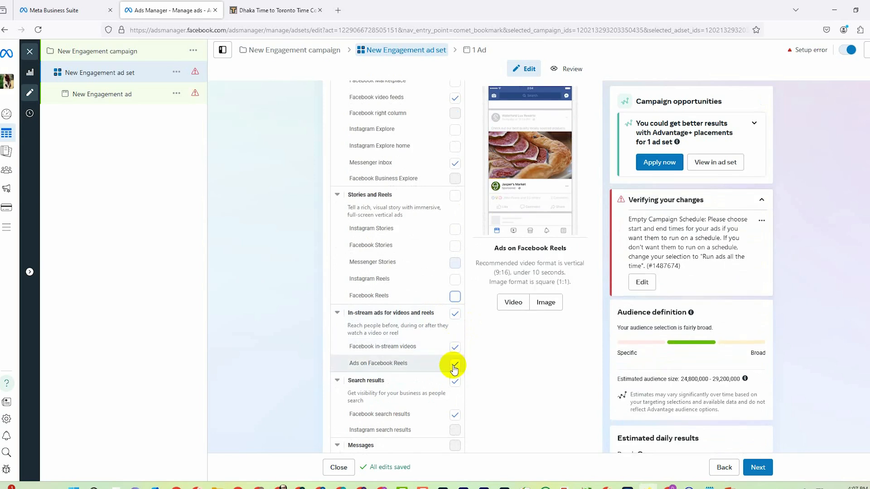
click(455, 364)
Review the manual placement selection from Feeds down to Apps and sites, and collapse the Feeds group
scroll(452, 356, down, 3)
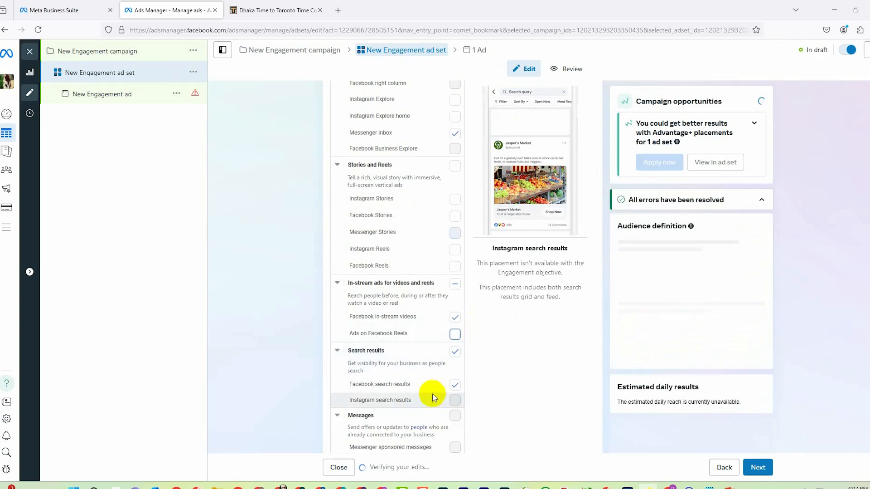
scroll(430, 395, down, 2)
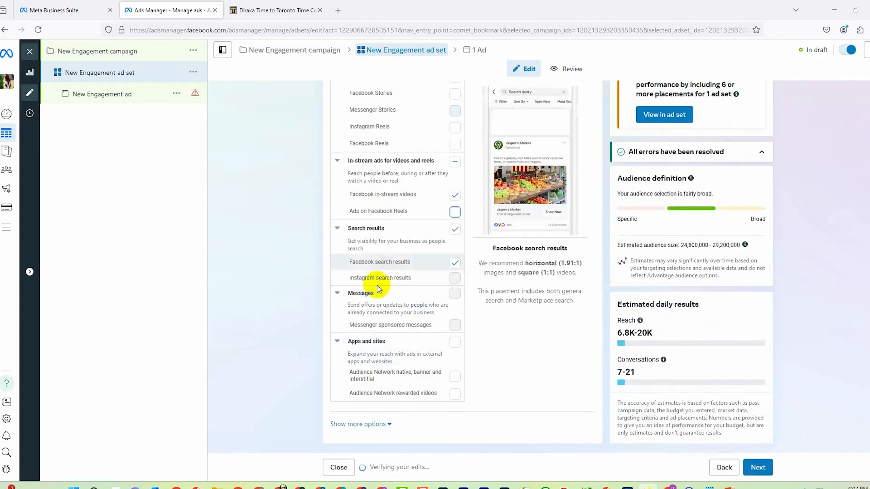
scroll(372, 308, up, 4)
scroll(377, 291, up, 4)
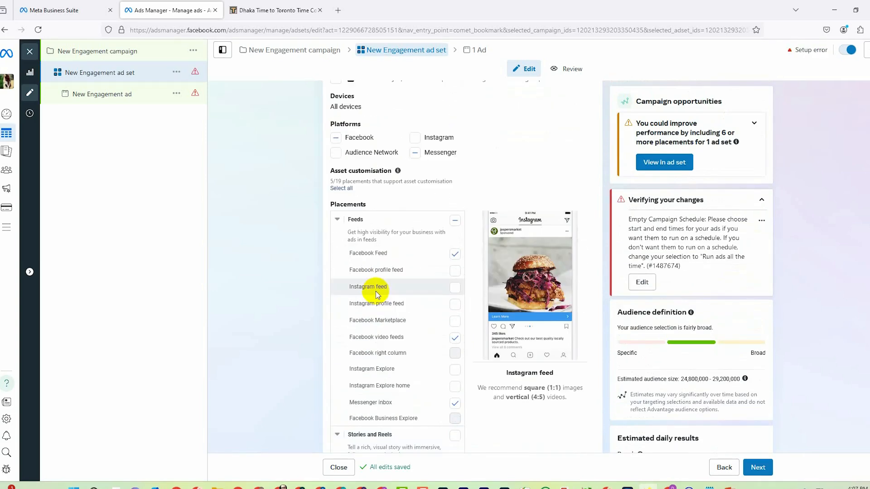
scroll(392, 354, down, 8)
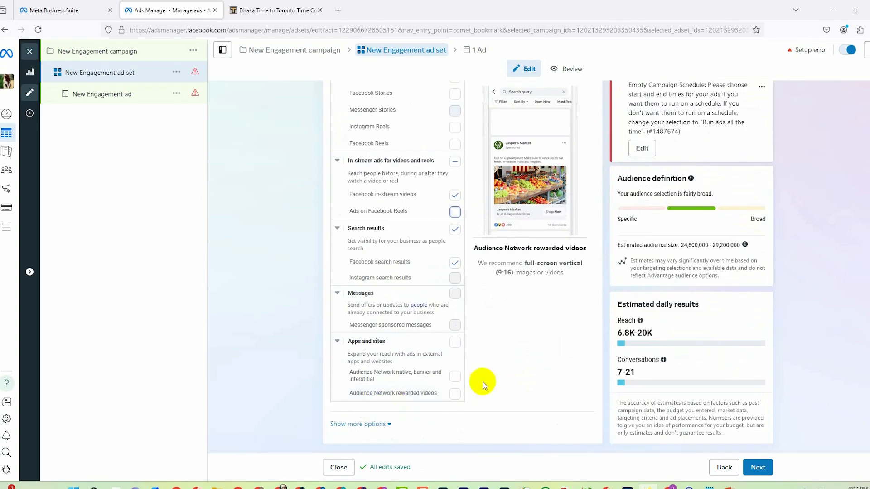
scroll(598, 436, up, 5)
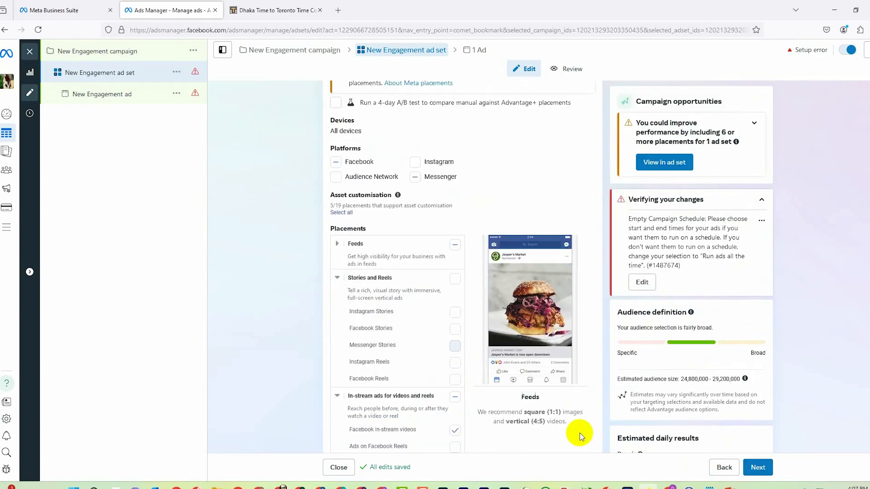
scroll(581, 436, down, 5)
Continue to the New Engagement ad and keep Create Ad as the ad setup option
click(757, 467)
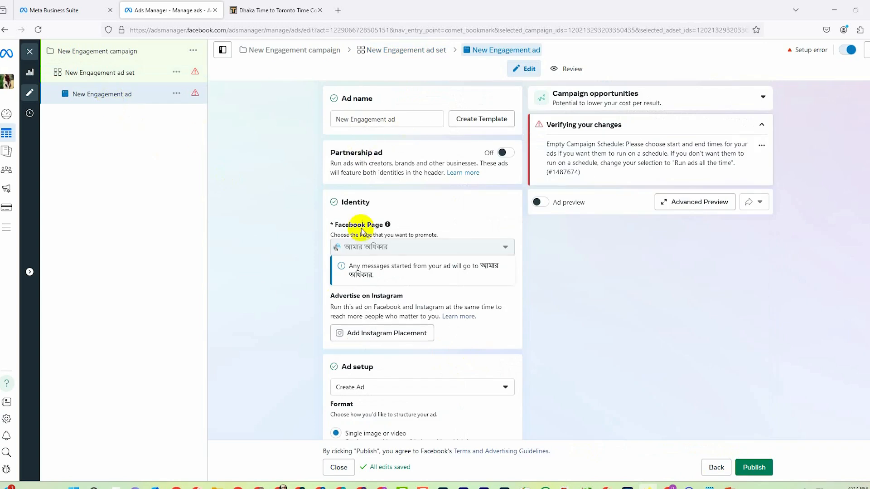
mouse_move(405, 262)
scroll(406, 290, down, 5)
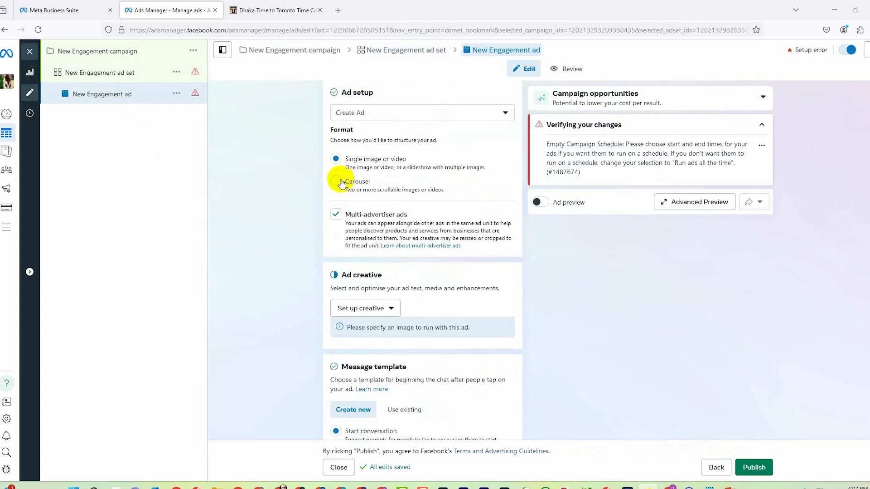
click(504, 116)
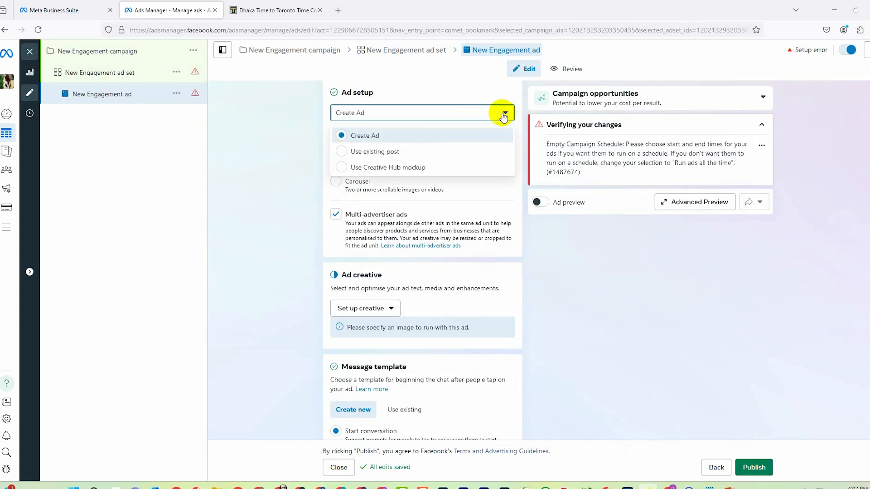
click(375, 139)
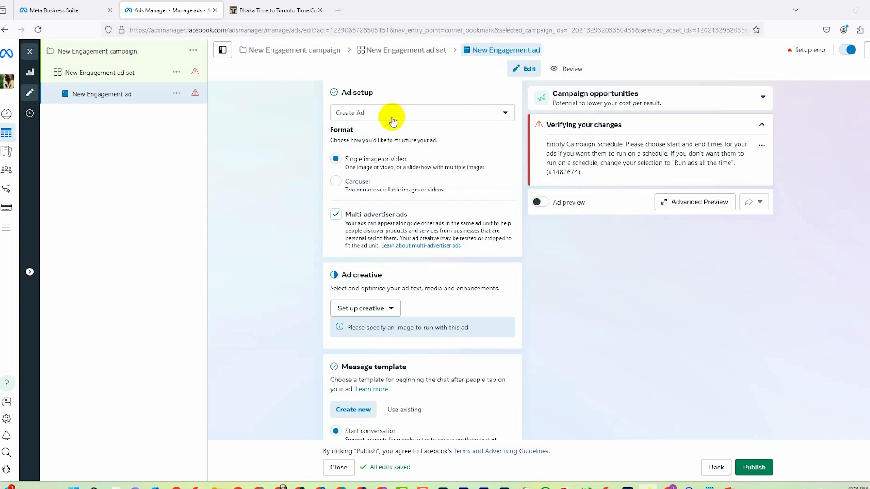
Try Use existing post as the ad setup option, and switch back to Create Ad
click(506, 114)
click(503, 113)
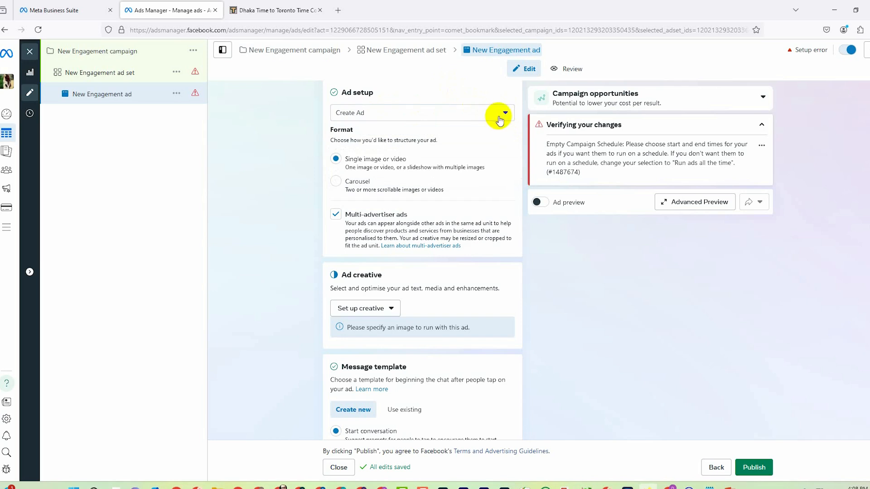
click(503, 115)
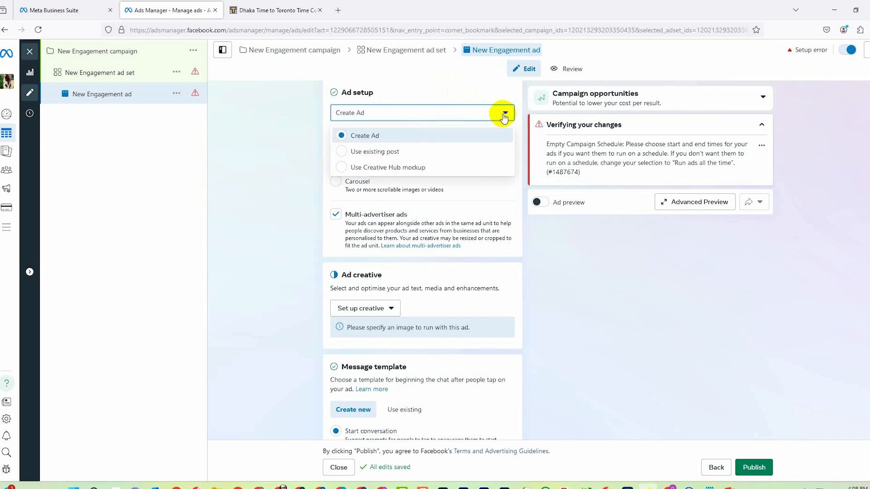
click(389, 156)
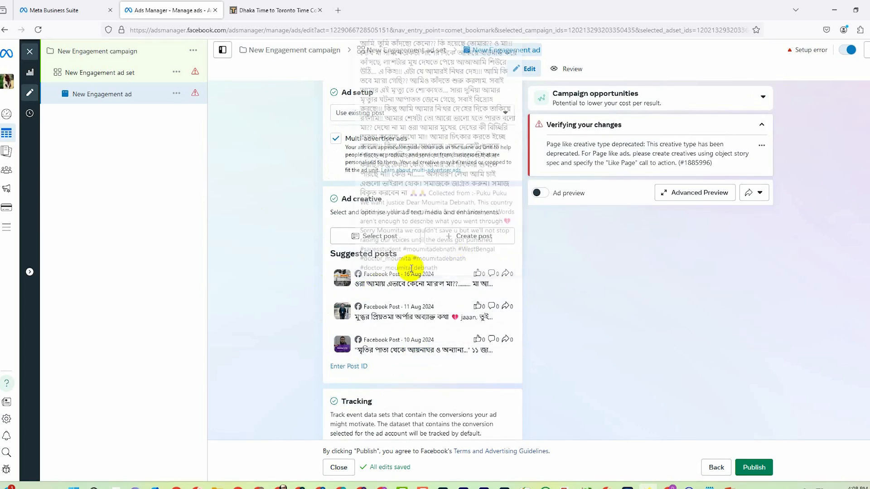
click(480, 113)
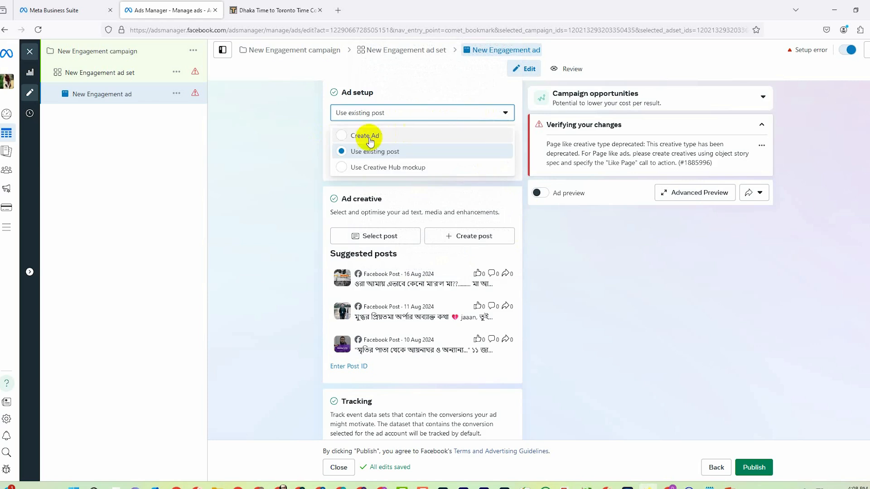
click(362, 132)
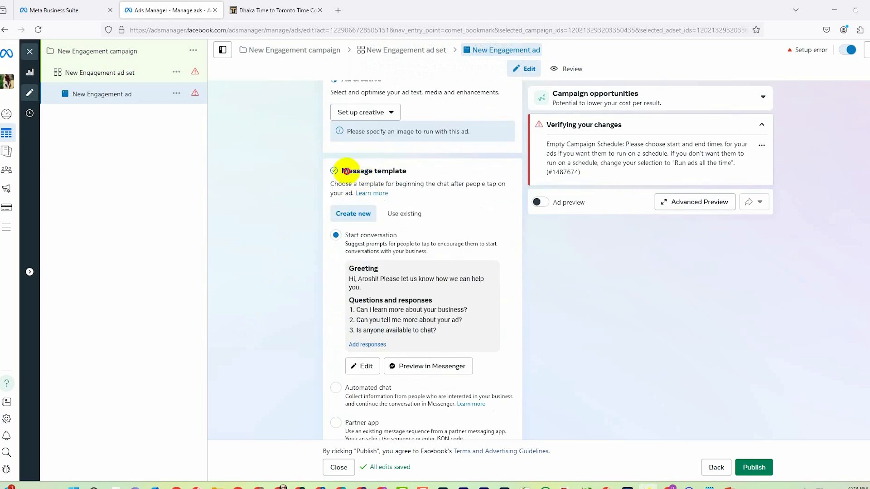
Review the ad's Start conversation message template with its greeting and questions, and the Tracking section
drag(348, 171, 394, 171)
click(421, 174)
scroll(358, 254, down, 1)
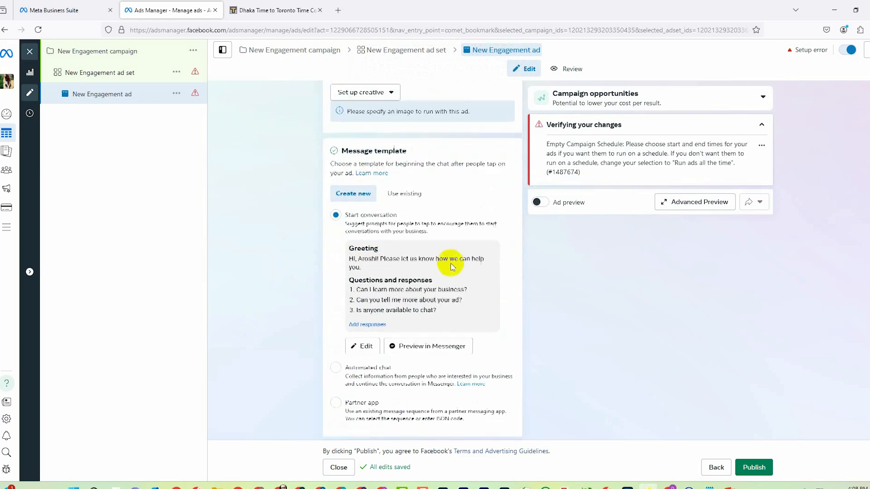
drag(351, 240, 448, 295)
click(439, 297)
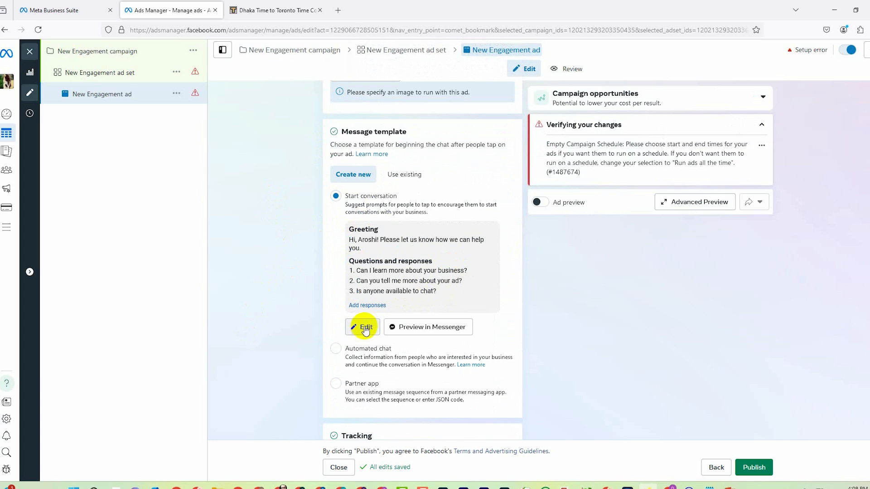
scroll(384, 313, down, 3)
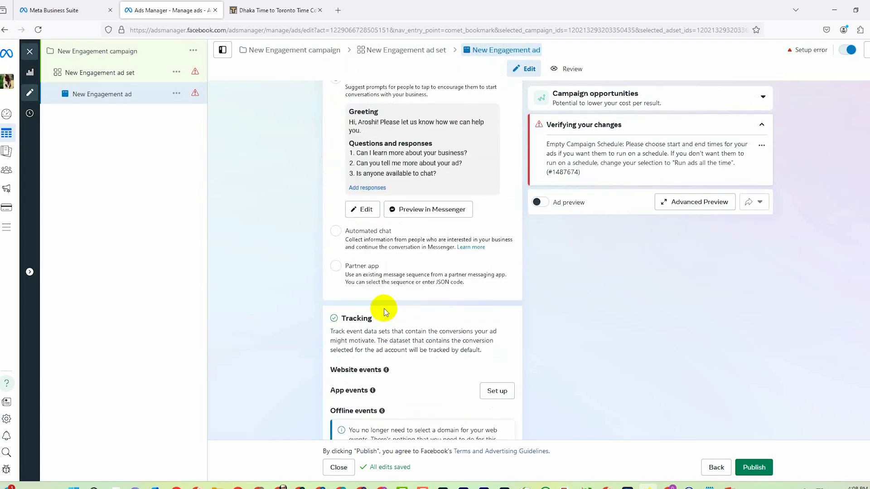
scroll(385, 311, down, 3)
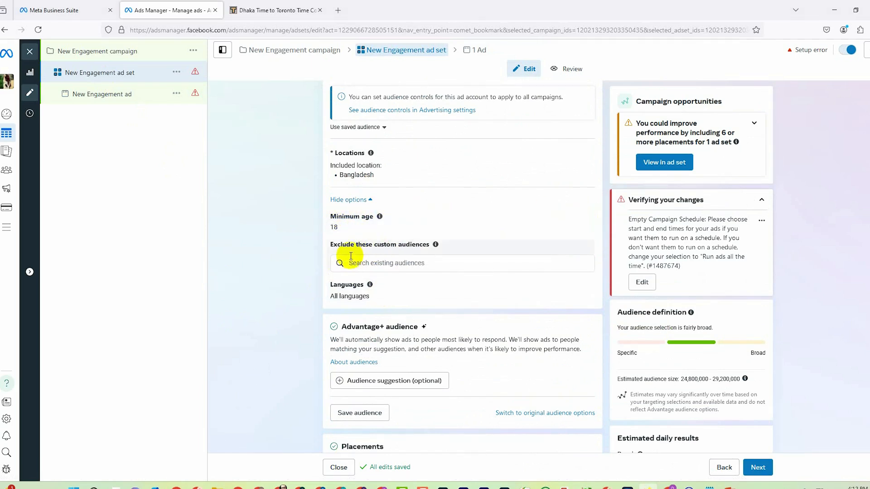
Search the ad set's audience languages for "bangla"
drag(384, 246, 387, 246)
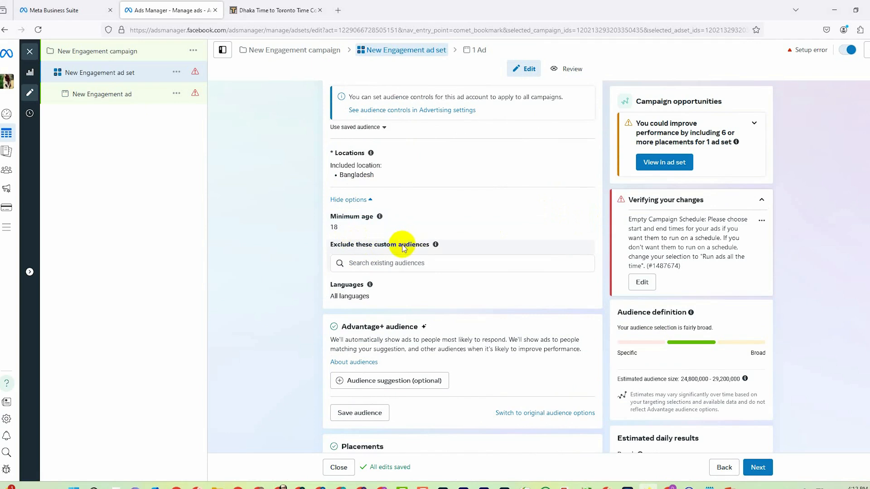
scroll(424, 268, down, 2)
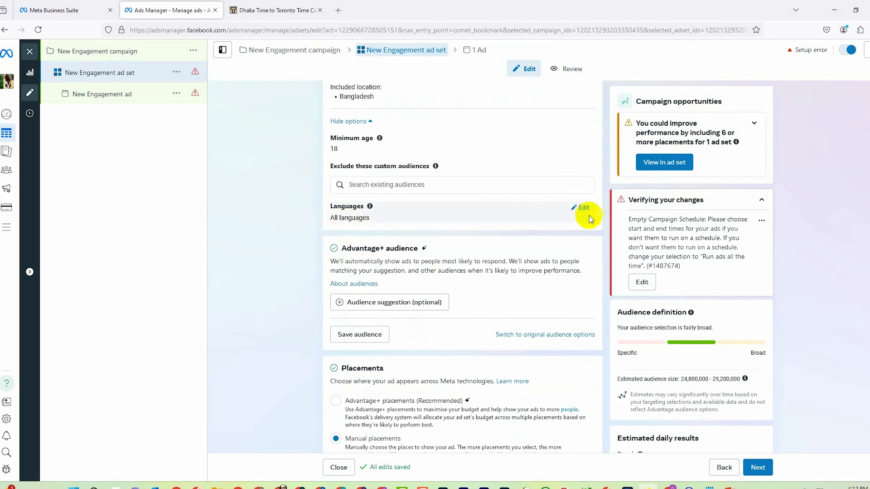
click(586, 208)
click(380, 245)
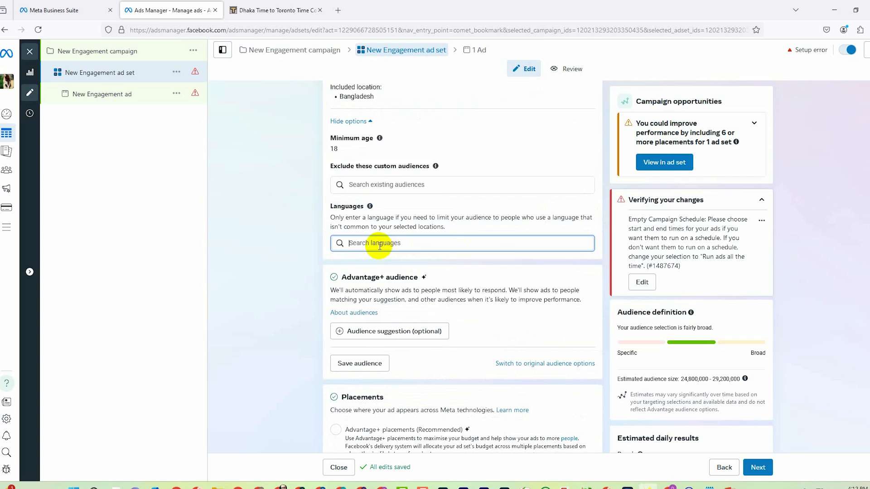
text(bangla)
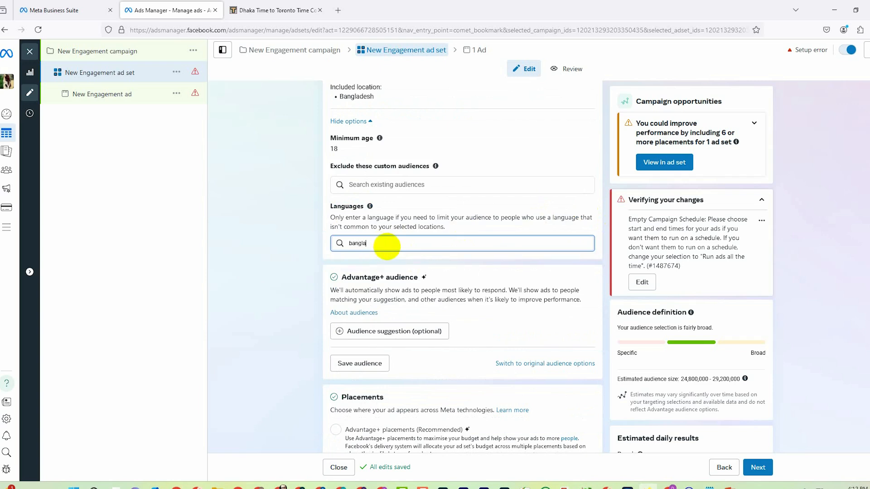
click(368, 263)
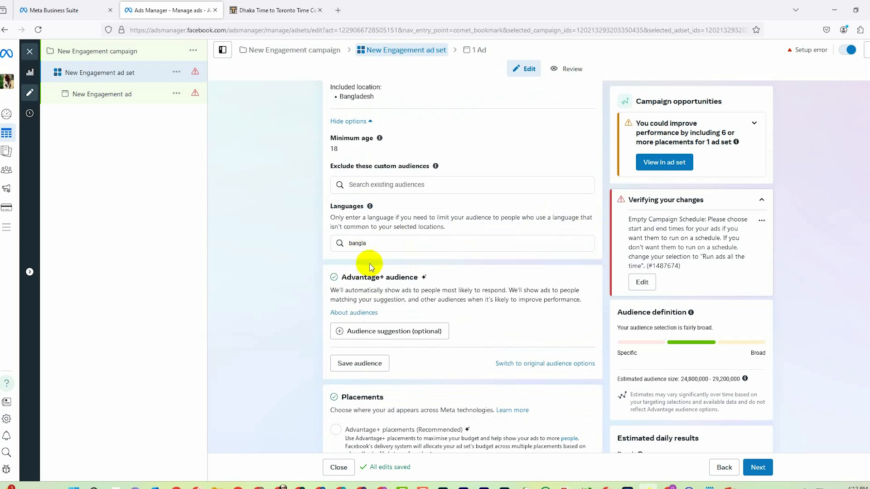
Show the additional placement options and review the mobile device, skippable ads, brand safety and block list settings
scroll(405, 286, down, 2)
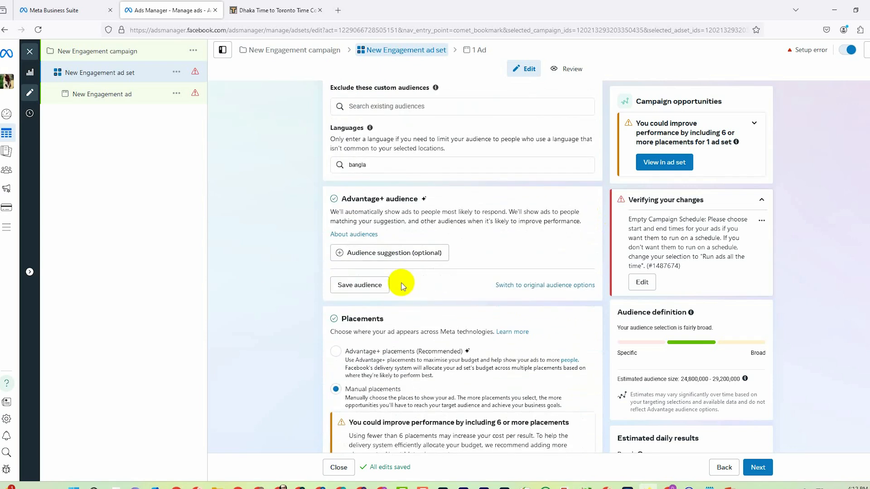
scroll(401, 286, down, 5)
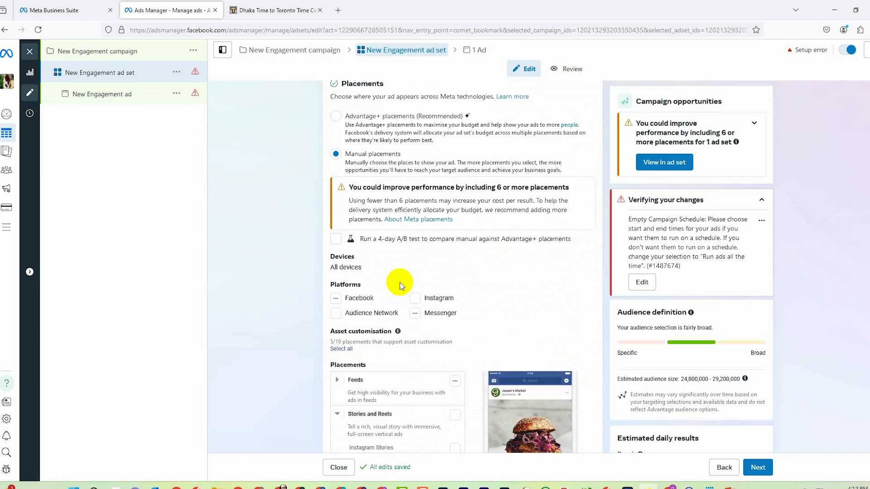
scroll(401, 286, down, 8)
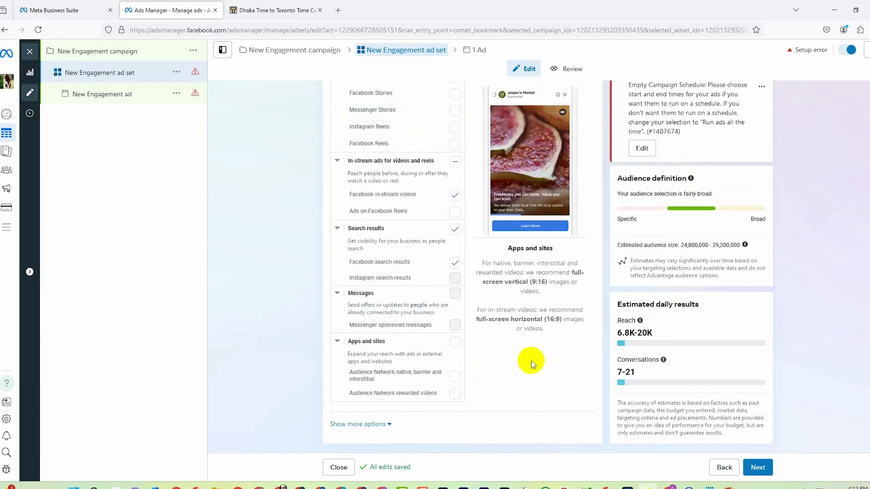
click(361, 424)
scroll(408, 410, down, 4)
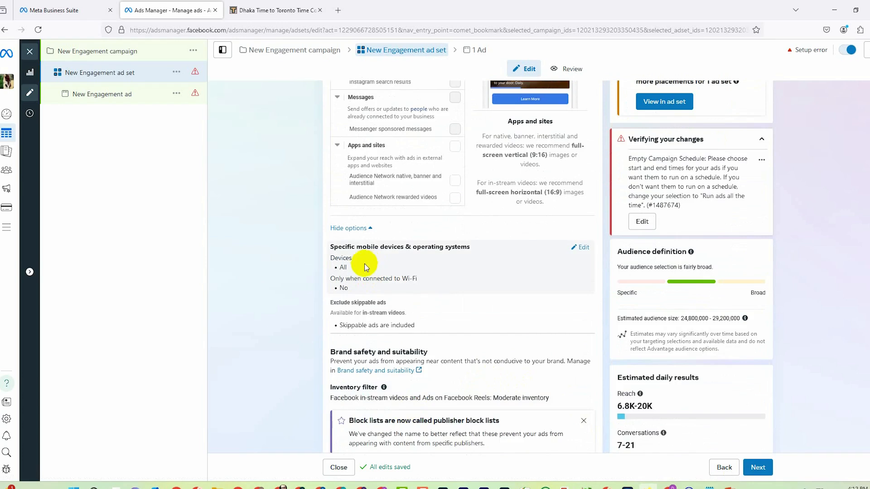
scroll(381, 213, down, 2)
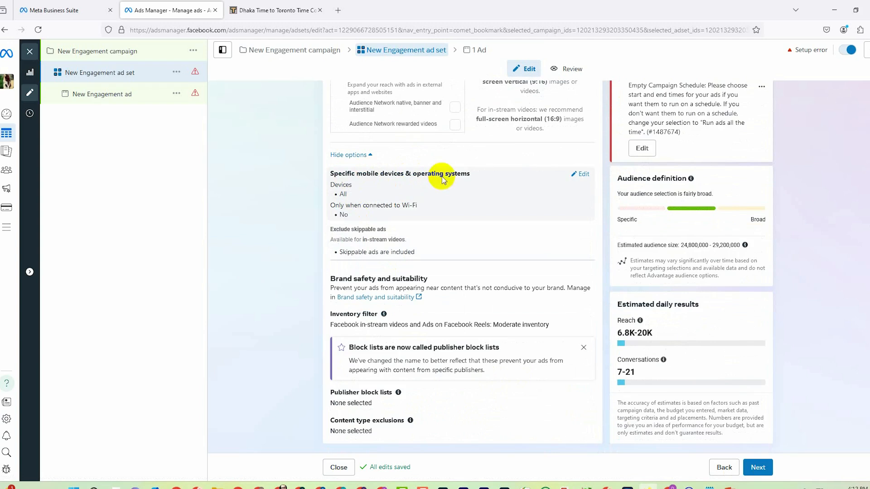
Open the ad set's specific mobile devices and operating systems setting for editing and examine the available device choices
click(581, 173)
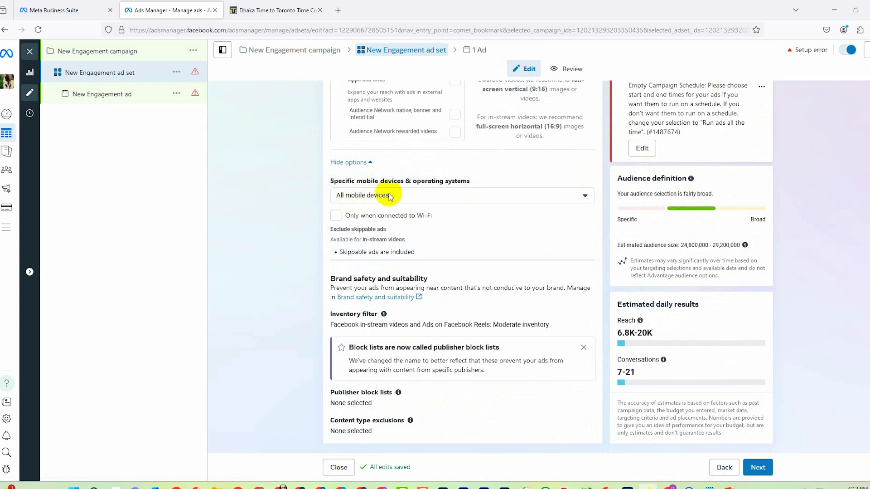
click(556, 200)
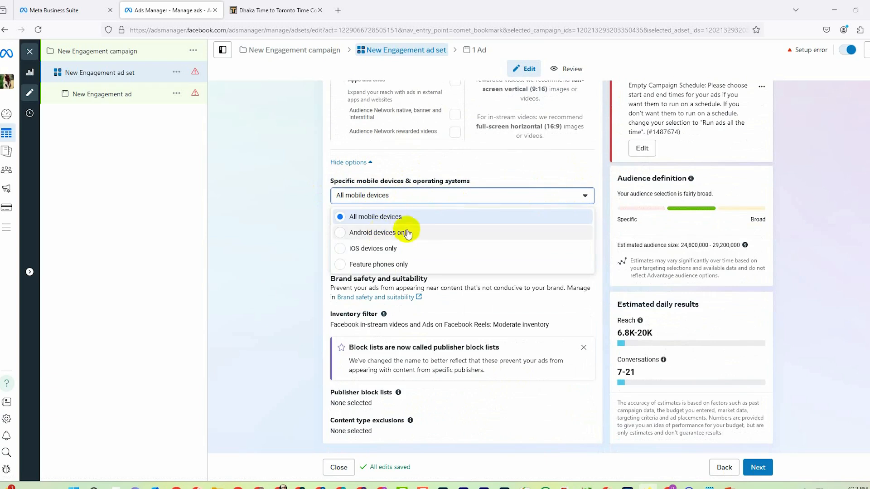
click(532, 177)
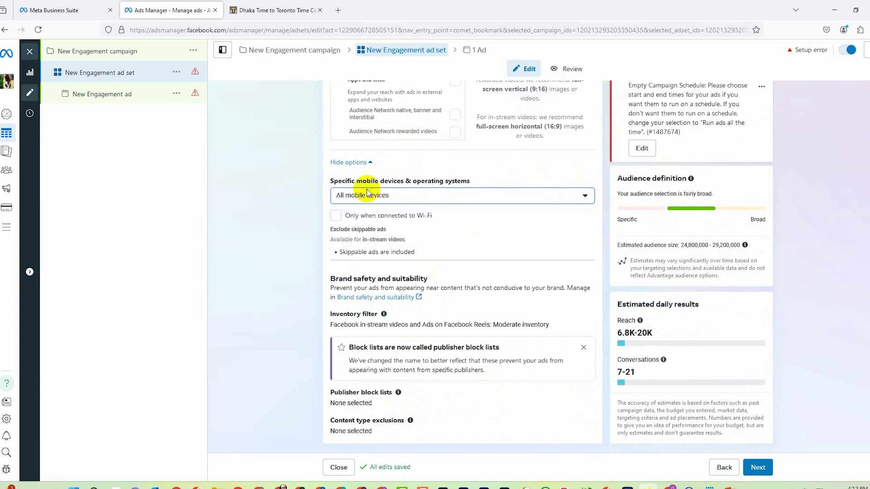
click(544, 165)
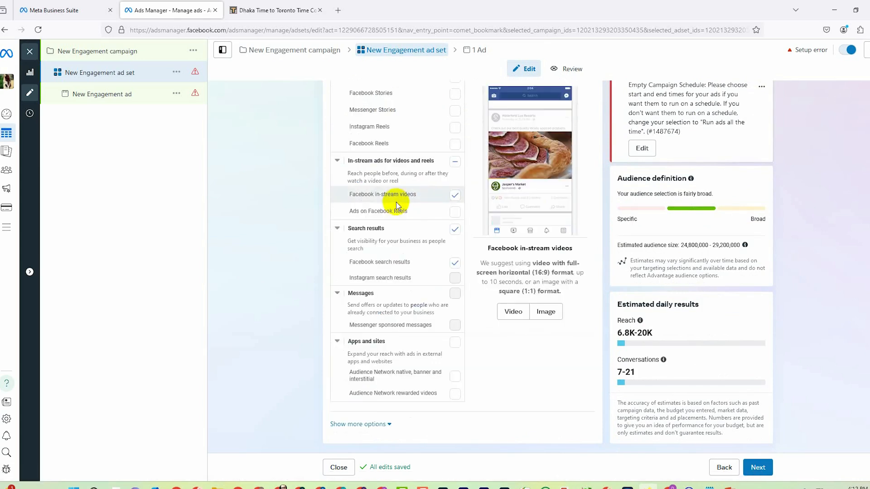
Restrict the ad set's mobile delivery to "Only when connected to Wi-Fi" in the additional placement options
click(358, 424)
scroll(361, 426, down, 5)
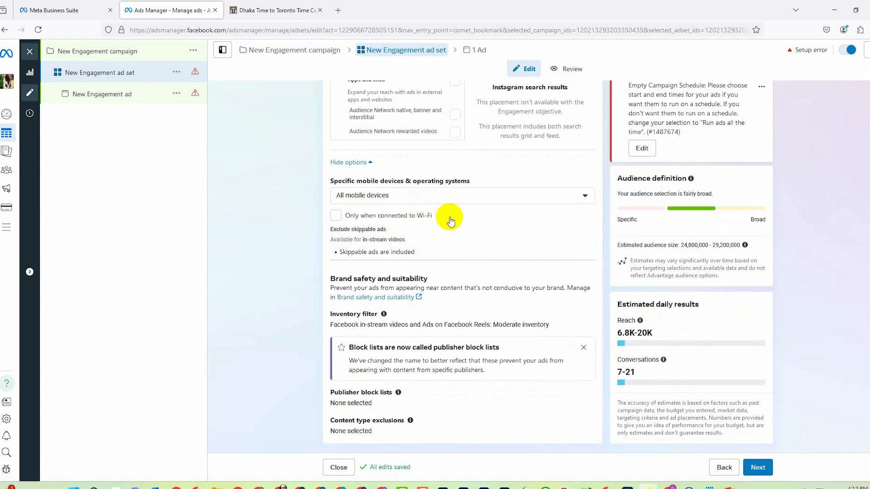
click(336, 217)
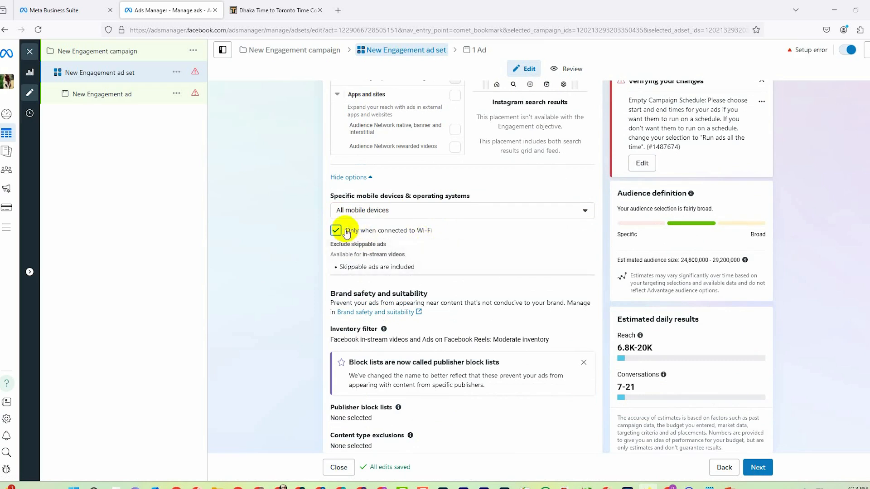
drag(346, 229, 449, 234)
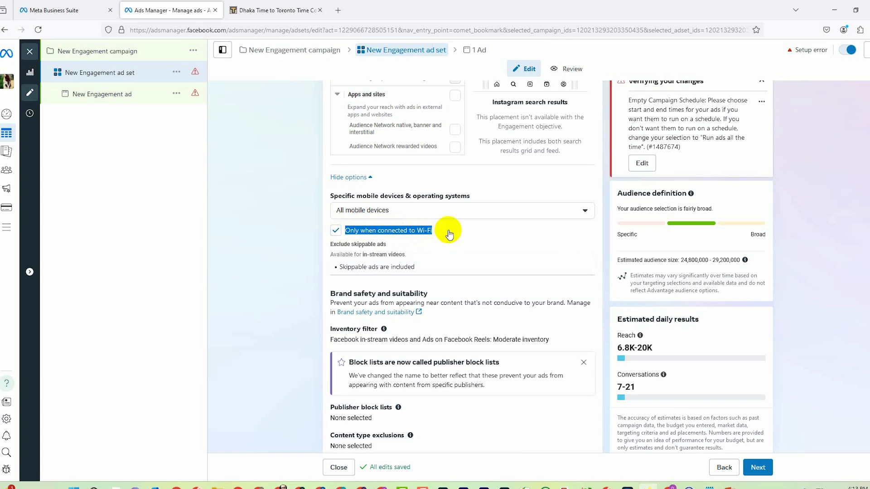
click(448, 235)
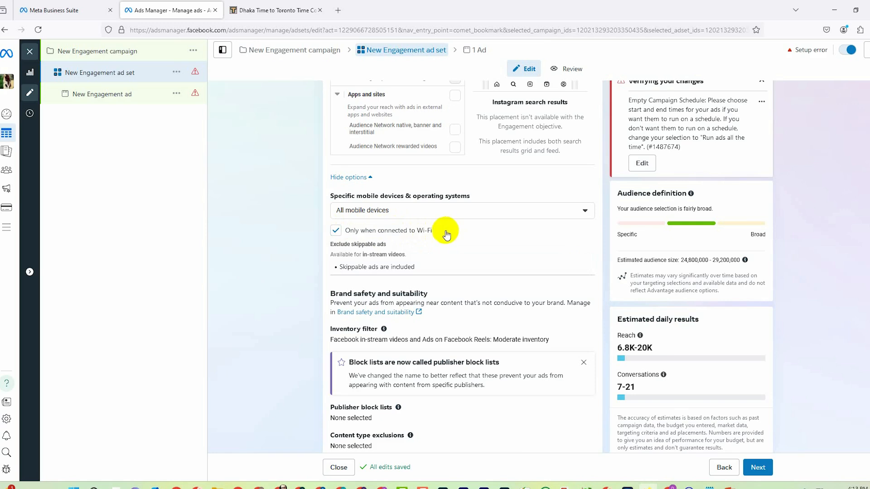
click(336, 230)
click(335, 231)
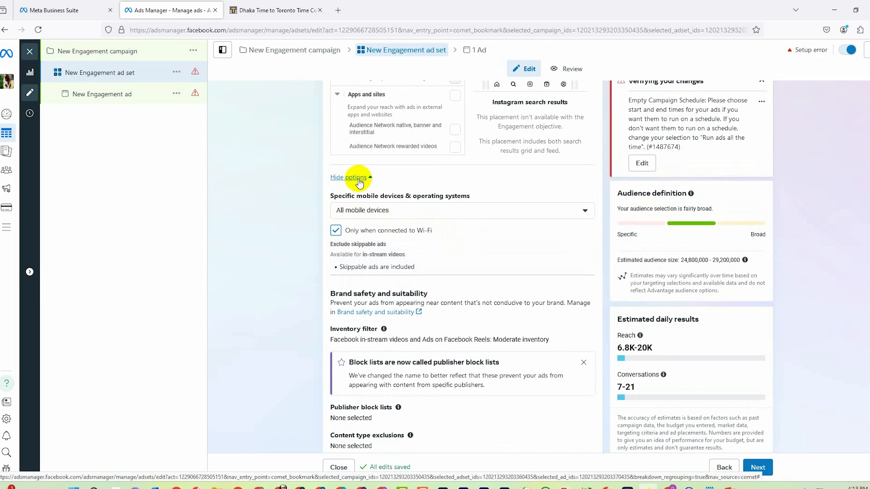
Proceed to the New Engagement ad, try turning Partnership ad on, and switch it back off
scroll(360, 182, down, 1)
click(759, 472)
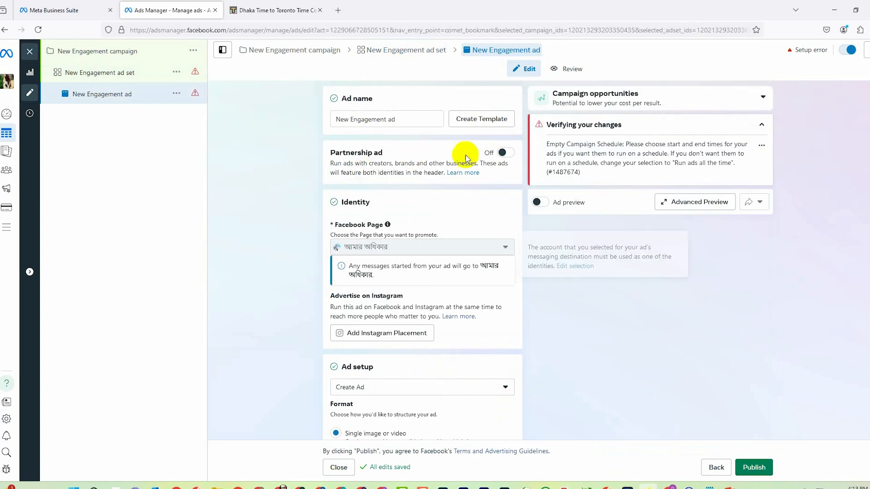
click(502, 153)
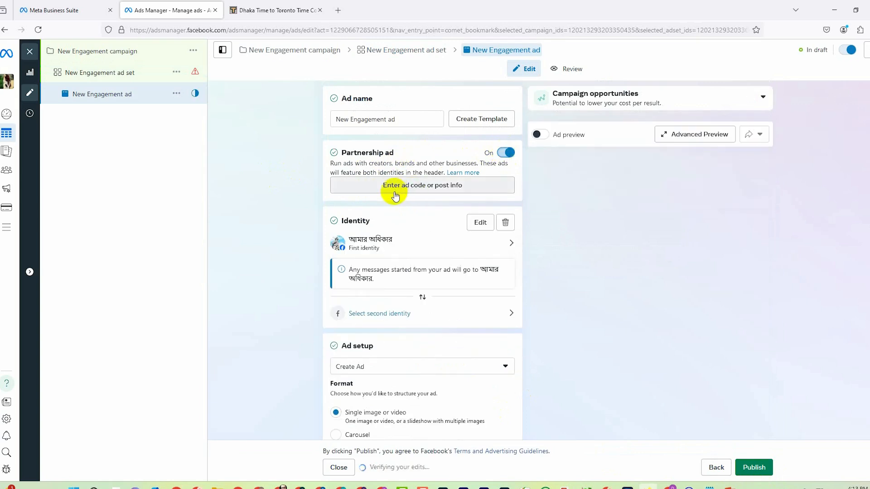
click(504, 153)
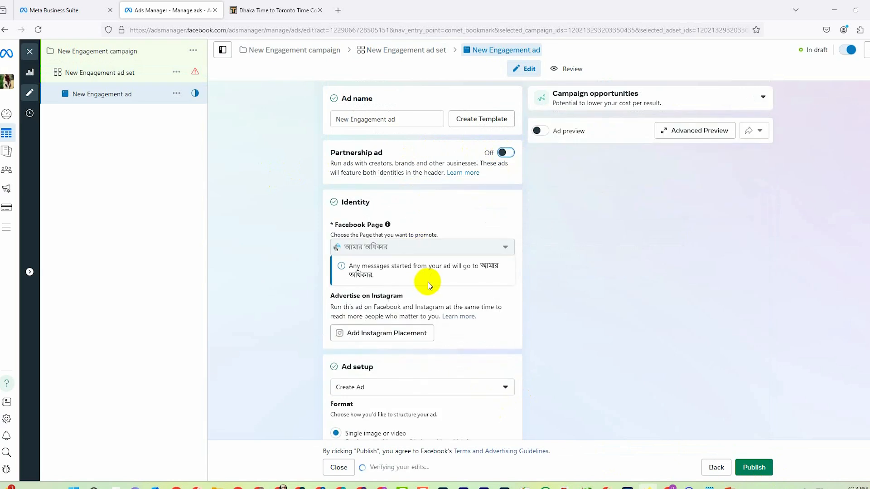
Search Google Images for "master card" in a new browser tab and preview the World Mastercard travel credit card image
click(338, 10)
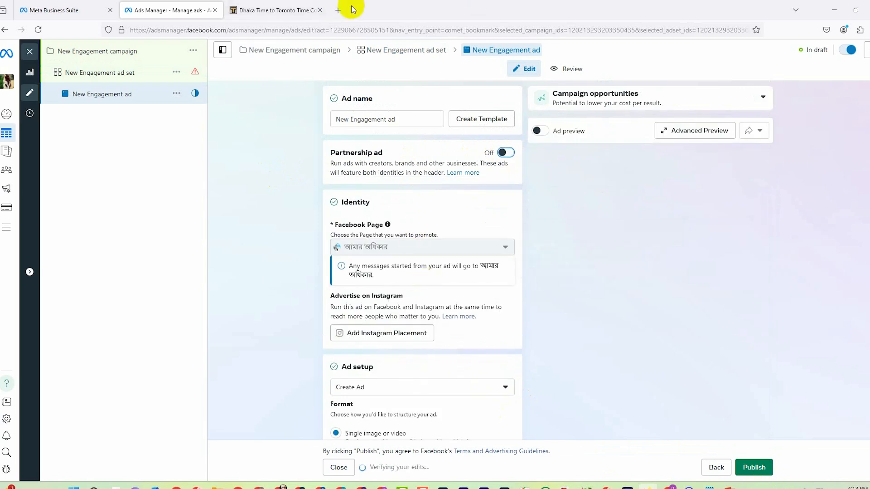
click(367, 233)
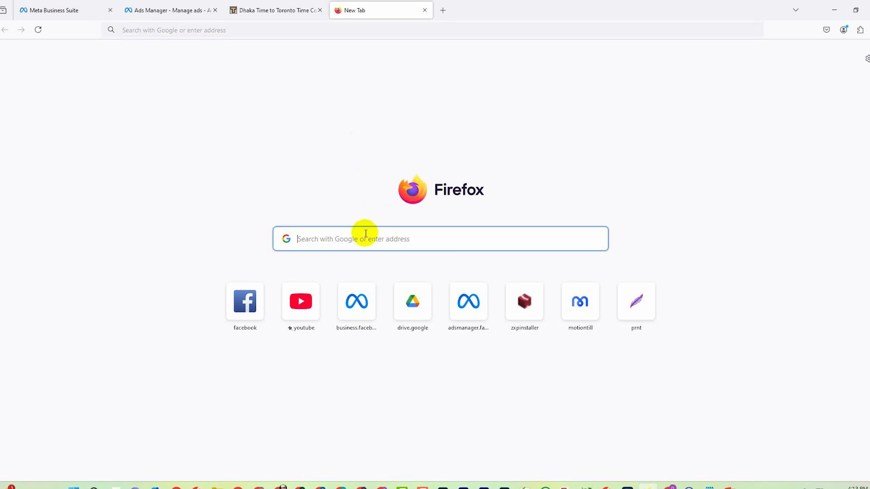
text(maste)
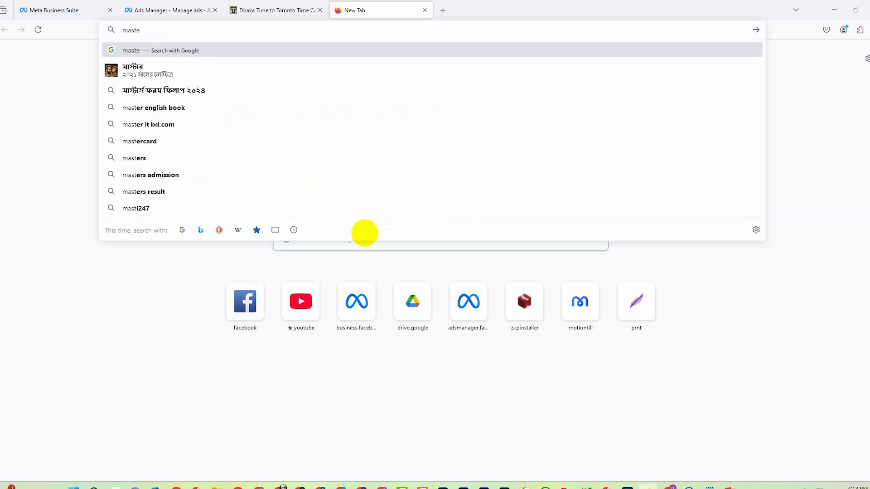
text(r ca)
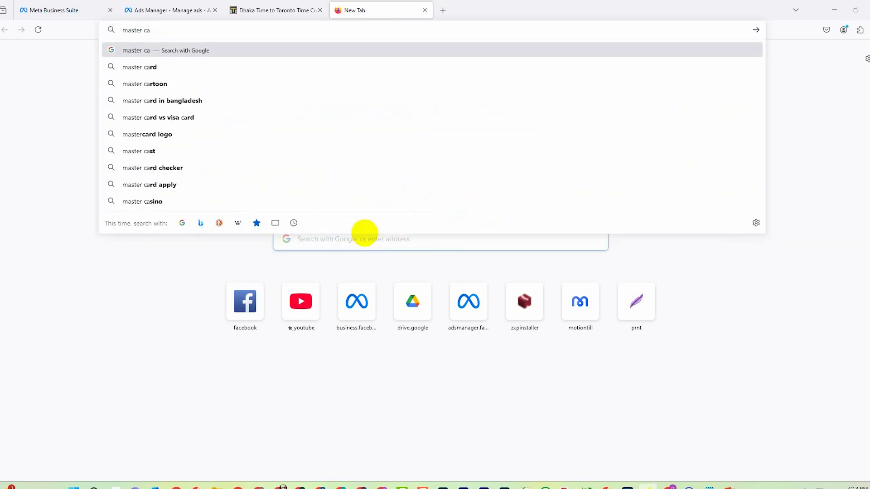
text(rd)
key(Return)
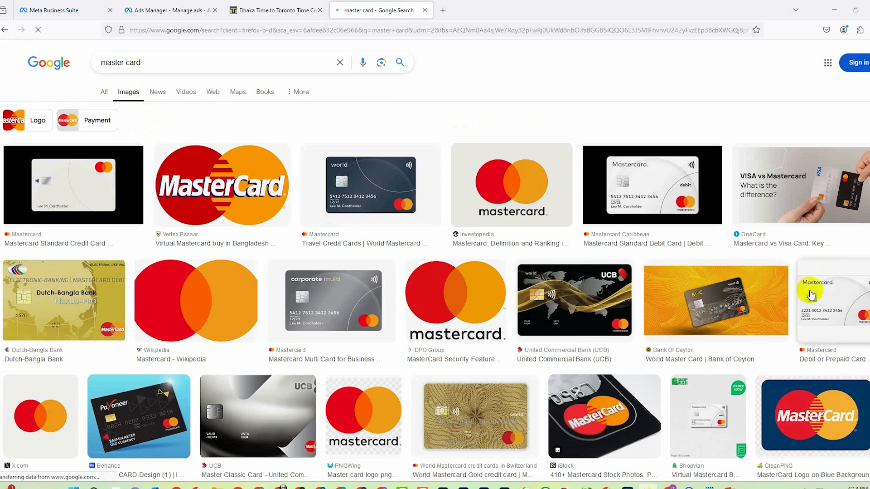
click(355, 185)
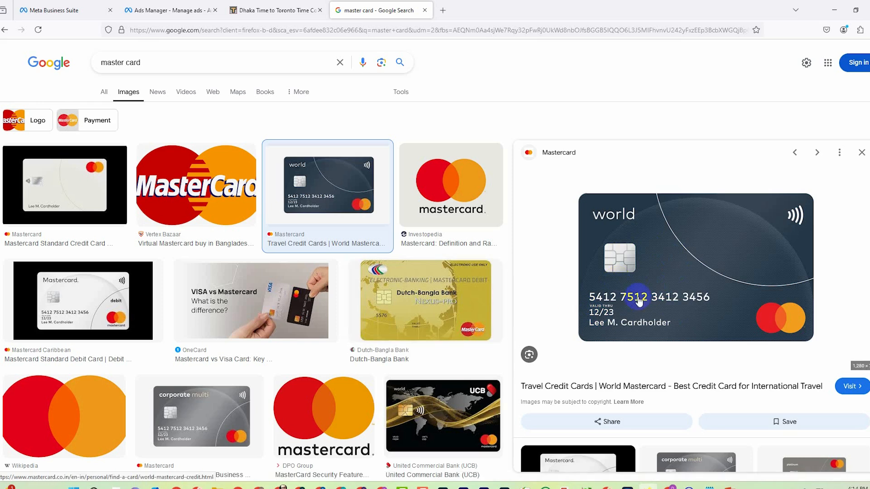
scroll(639, 300, down, 4)
Search Google Images for "master card both side" and preview the blue two-sided credit card template from Freepik
click(210, 64)
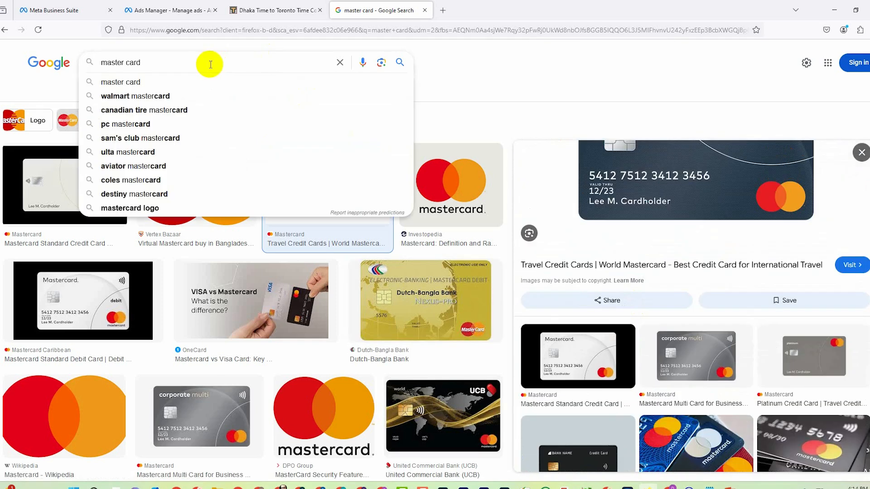
text(both side)
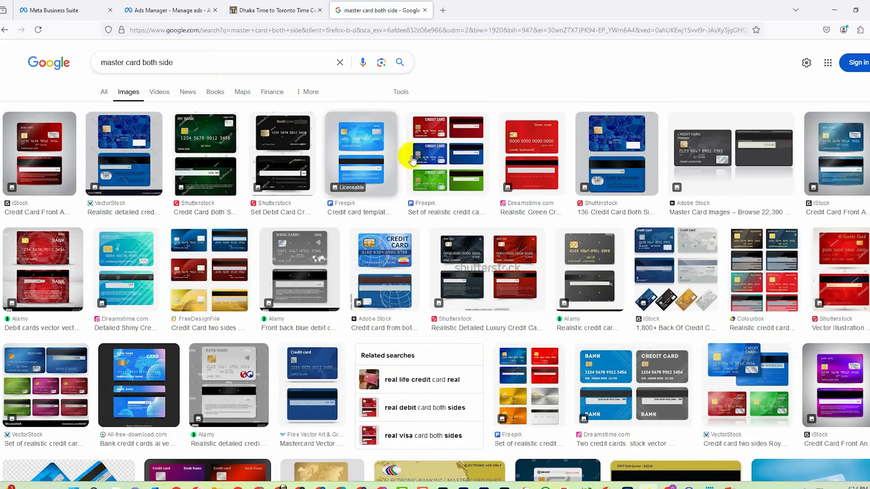
click(371, 172)
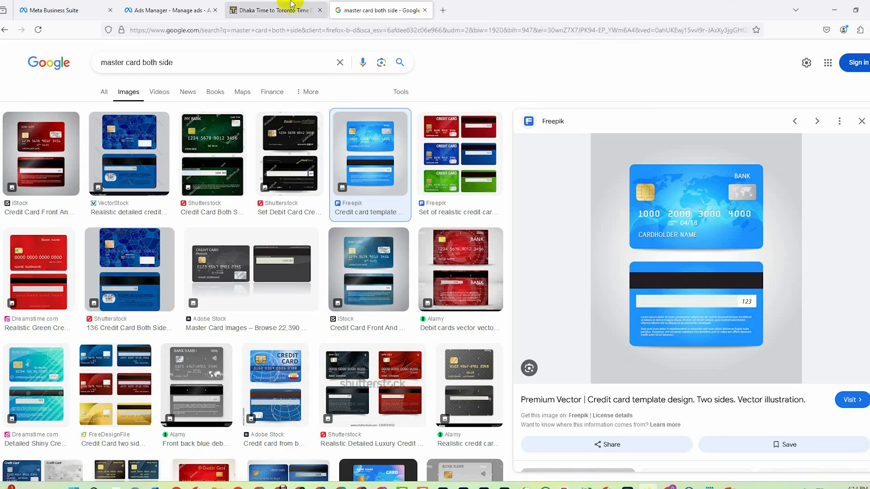
Return to Ads Manager, open the New Engagement ad set, and review its performance goal, bid control and delivery type
click(164, 10)
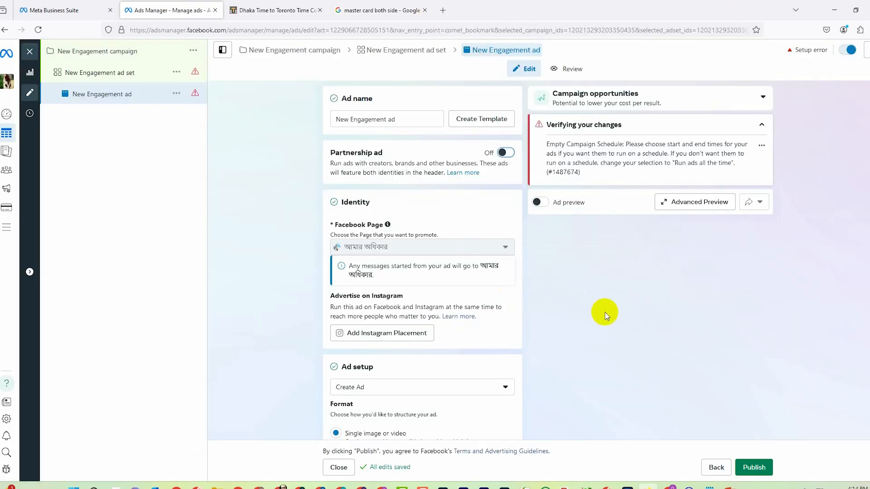
click(86, 75)
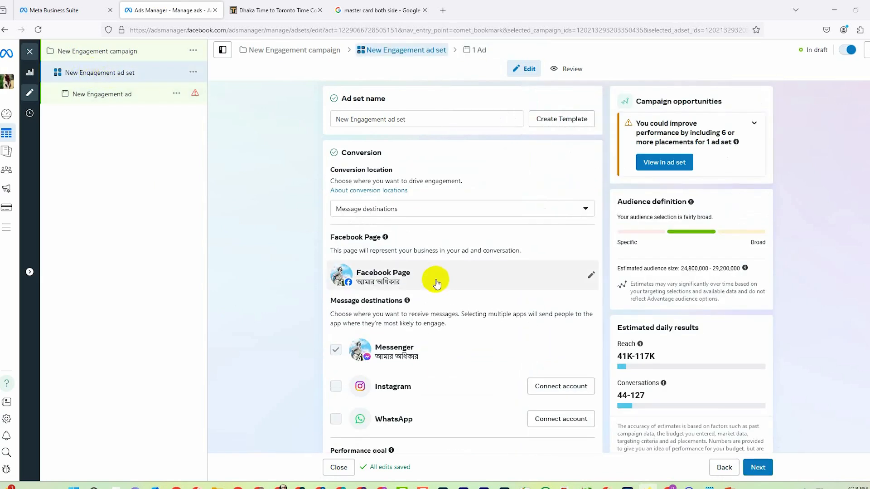
scroll(438, 282, down, 6)
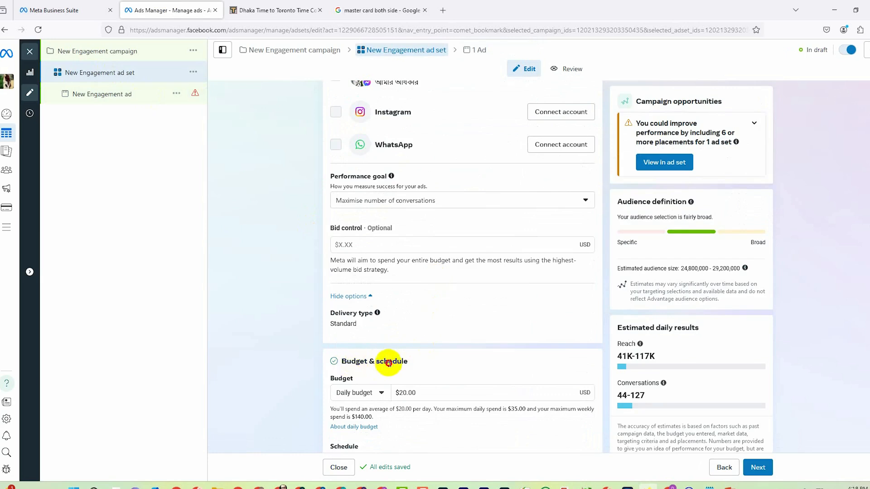
drag(389, 360, 397, 360)
scroll(444, 356, down, 1)
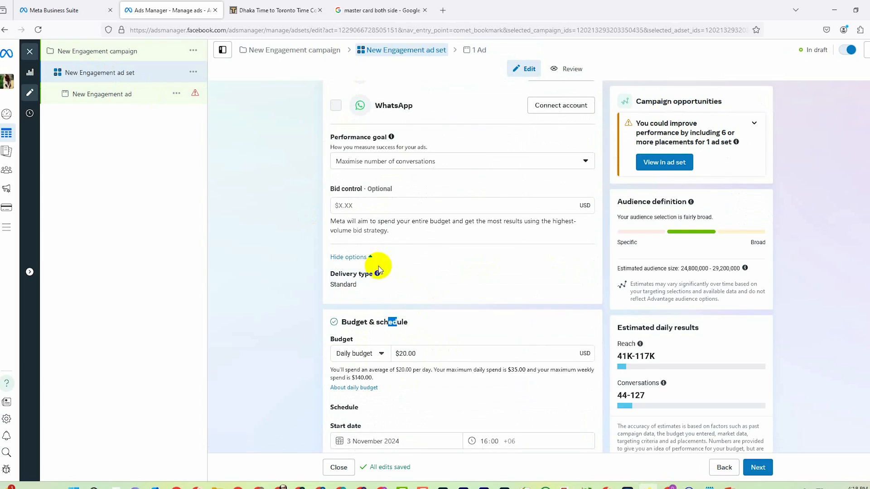
mouse_move(379, 266)
mouse_down()
mouse_move(334, 274)
mouse_move(378, 280)
mouse_up()
click(401, 278)
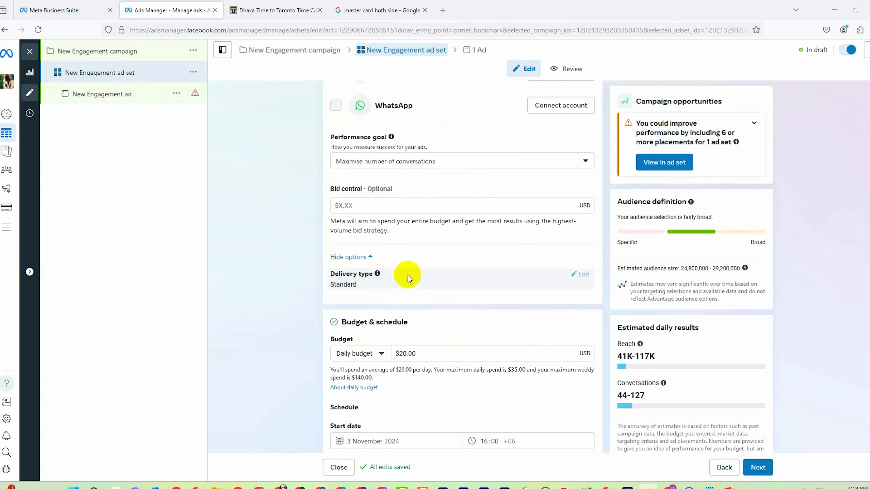
Review the ad set's budget and schedule, budget scheduling, ad scheduling and audience controls
scroll(414, 278, down, 2)
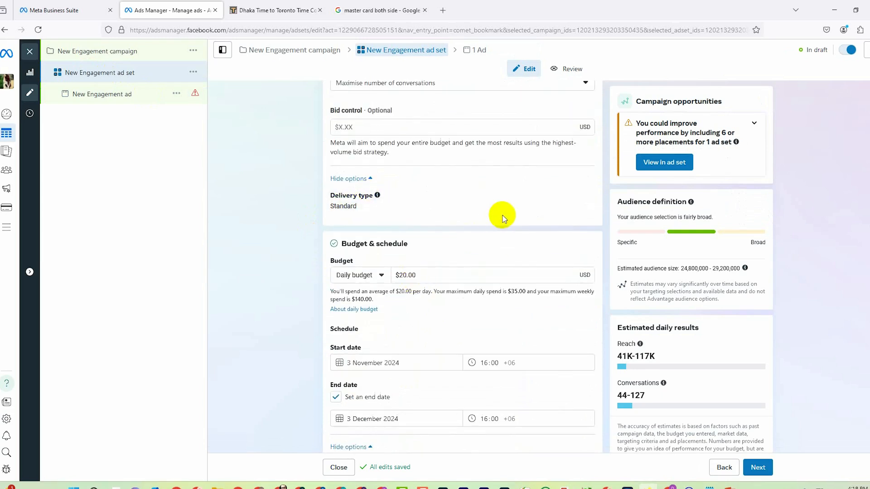
scroll(501, 215, down, 2)
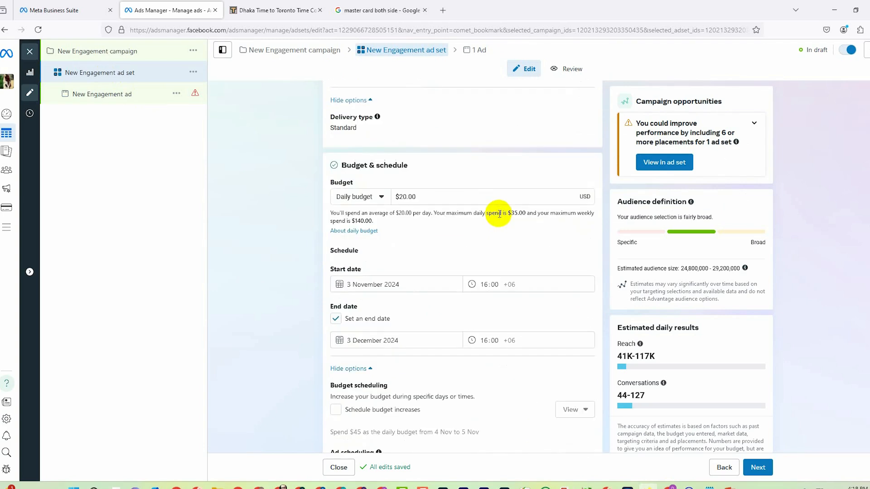
scroll(500, 217, up, 3)
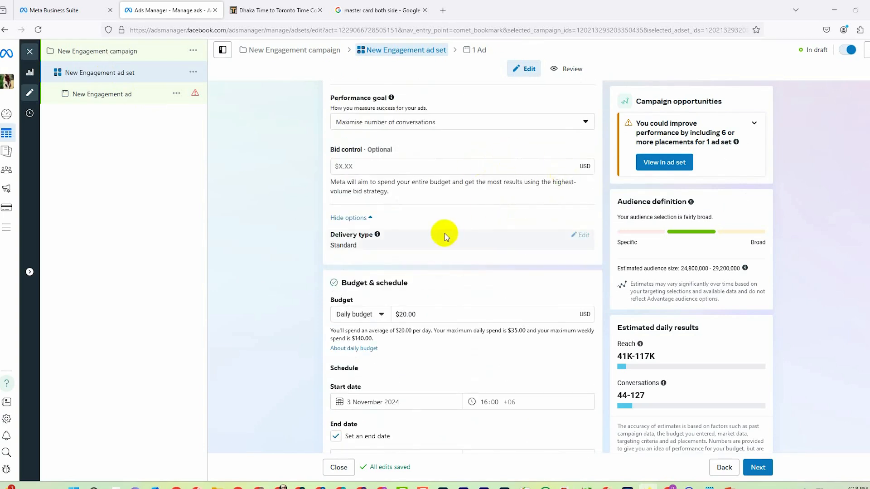
scroll(497, 223, down, 4)
scroll(500, 224, down, 2)
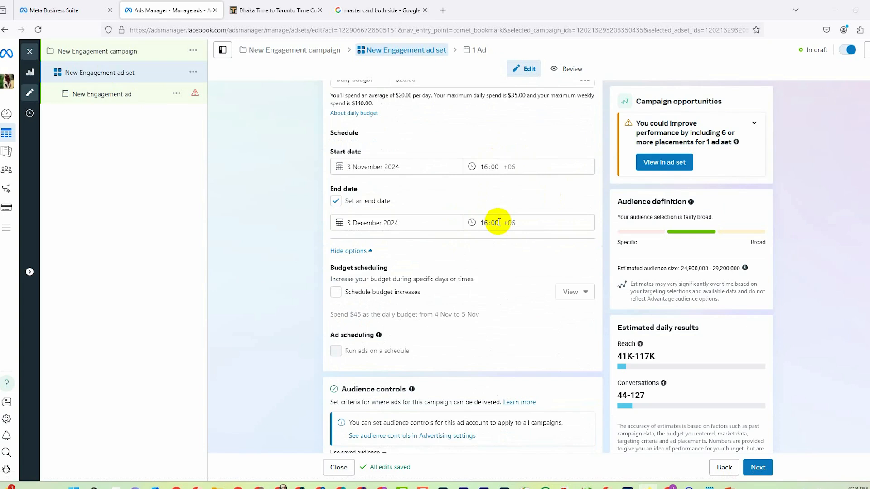
scroll(499, 222, down, 3)
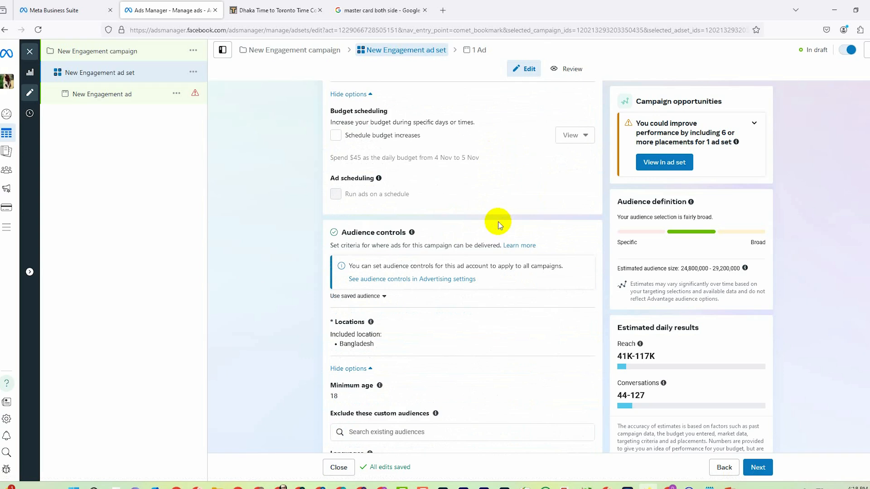
scroll(498, 224, down, 3)
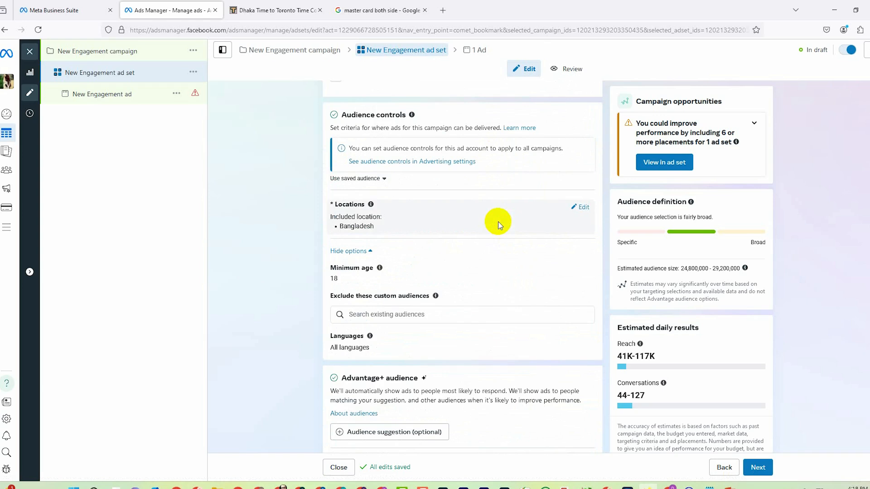
scroll(499, 224, up, 3)
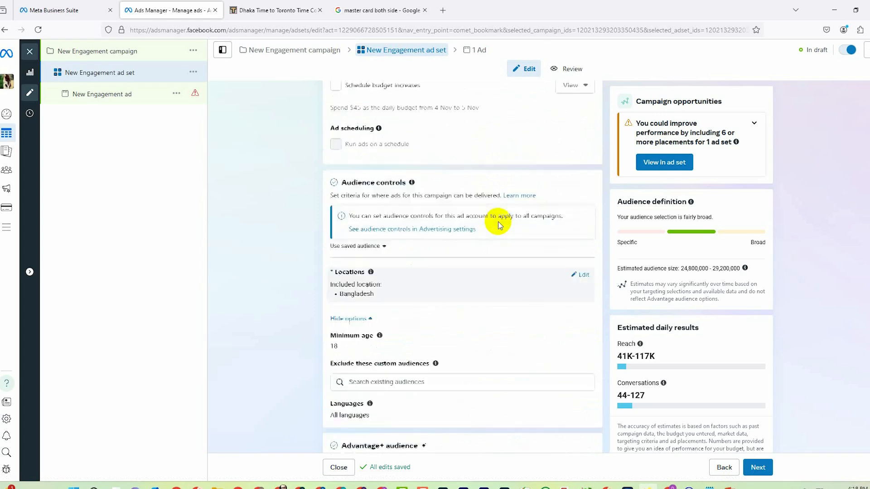
scroll(498, 224, up, 2)
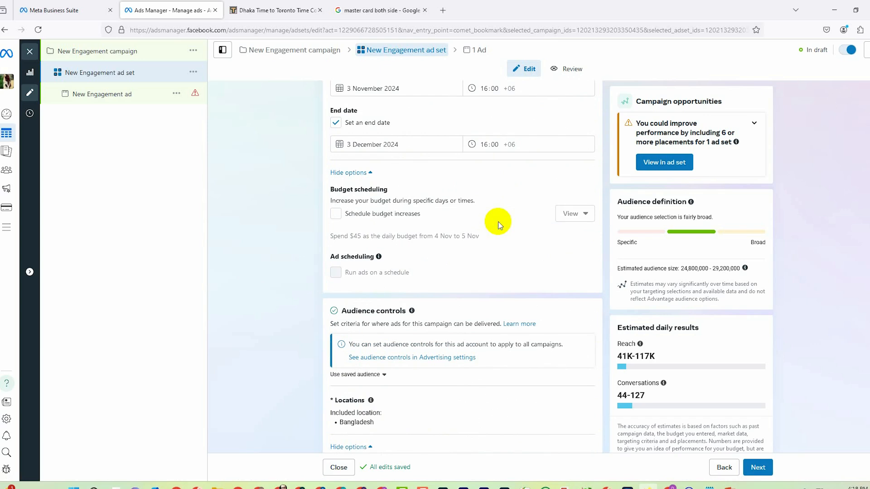
scroll(499, 224, up, 5)
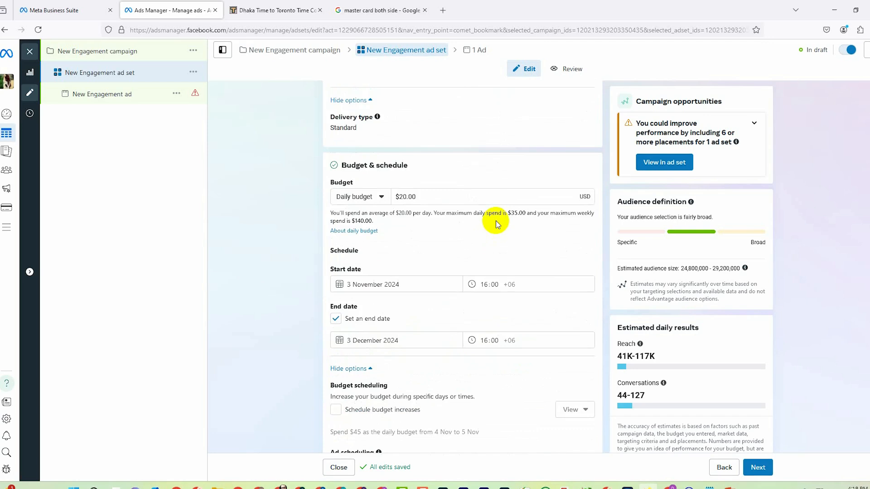
Recheck the ad set's message destinations, bid control, budget and schedule, then its audience controls down to the Advantage+ audience section
scroll(497, 222, up, 5)
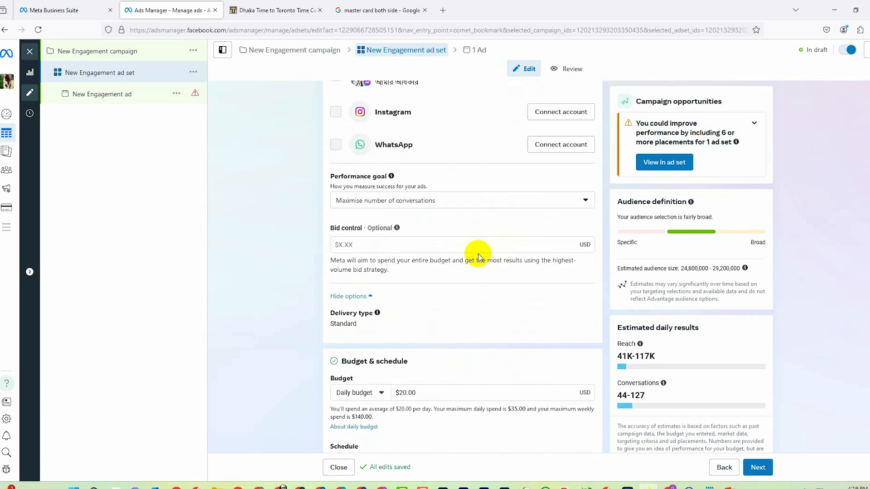
scroll(478, 257, up, 1)
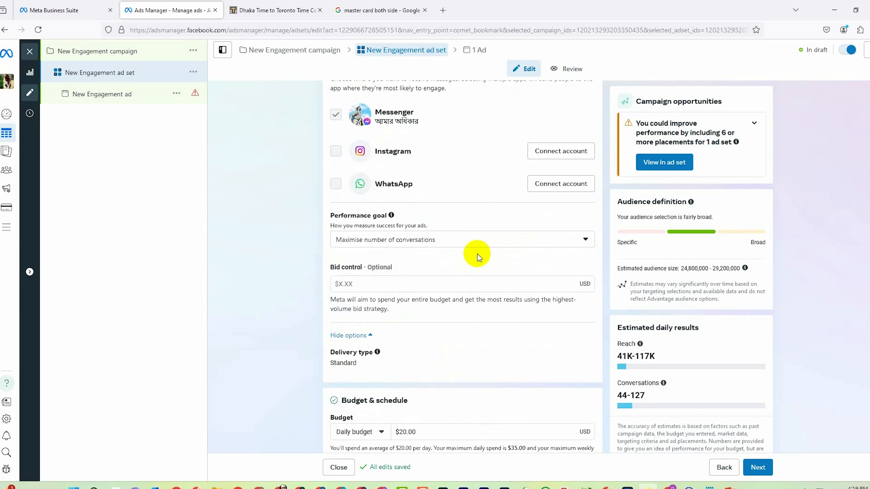
scroll(478, 257, up, 2)
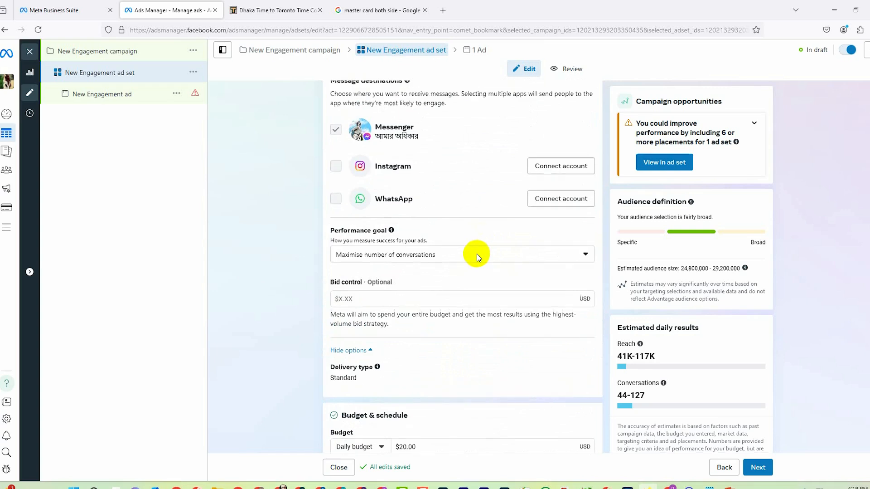
scroll(475, 256, down, 7)
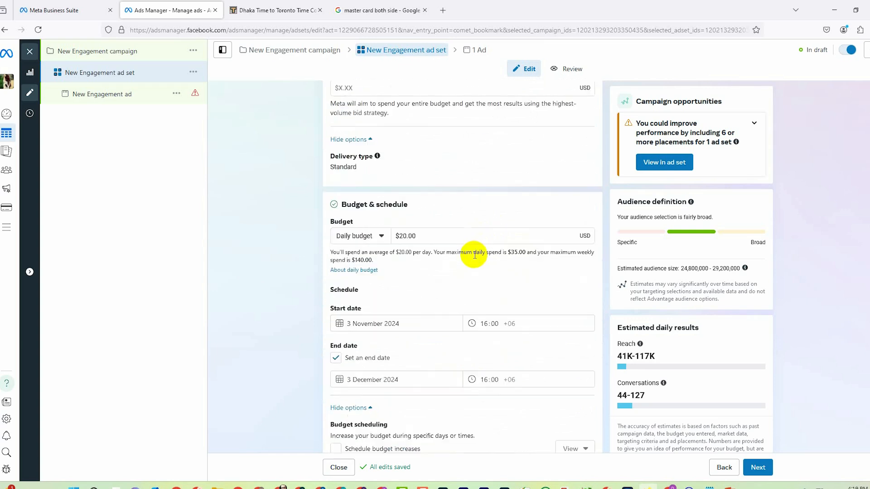
scroll(474, 255, down, 8)
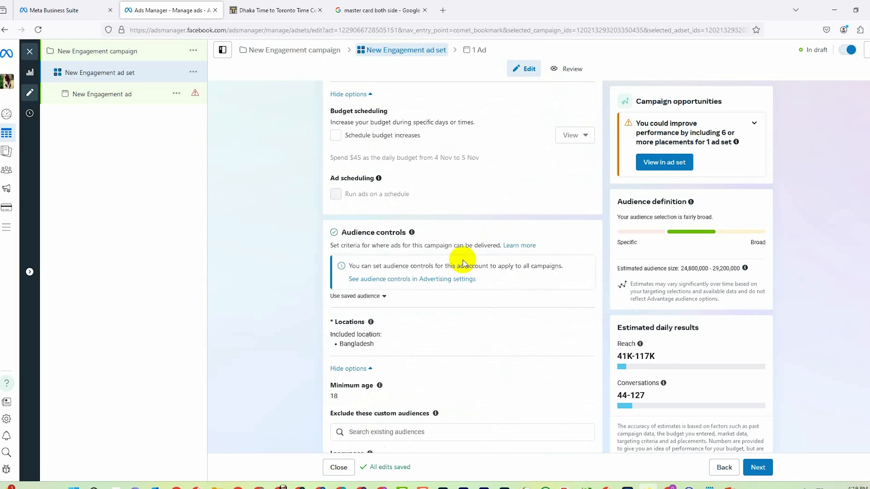
scroll(479, 355, down, 7)
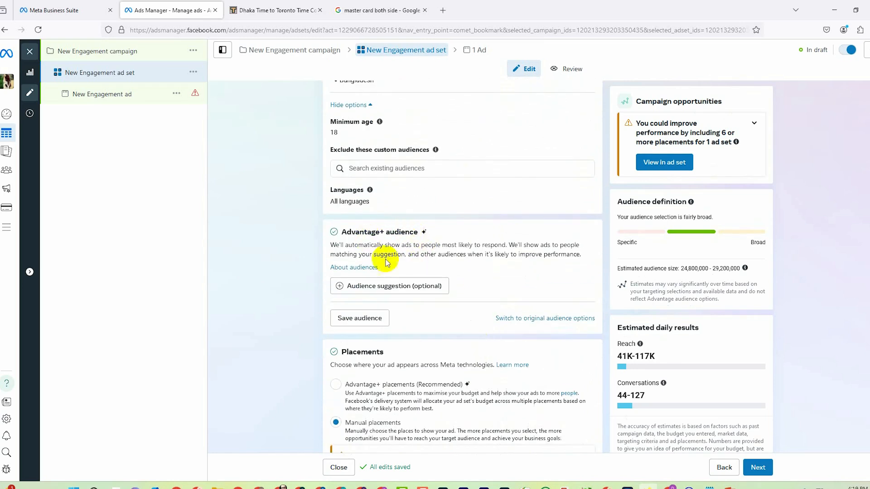
Open the help article about Advantage+ audience, look over the audience and placements sections, and close the help article
click(368, 268)
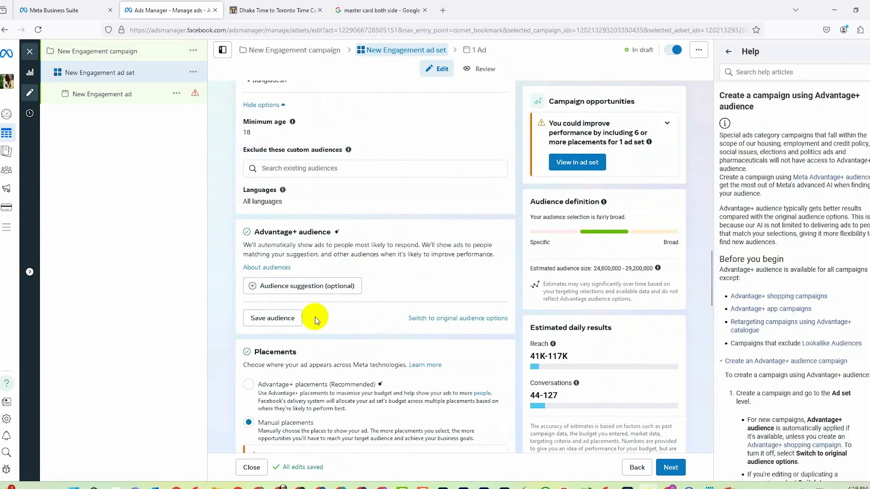
scroll(316, 321, down, 1)
scroll(316, 321, down, 3)
scroll(313, 313, up, 4)
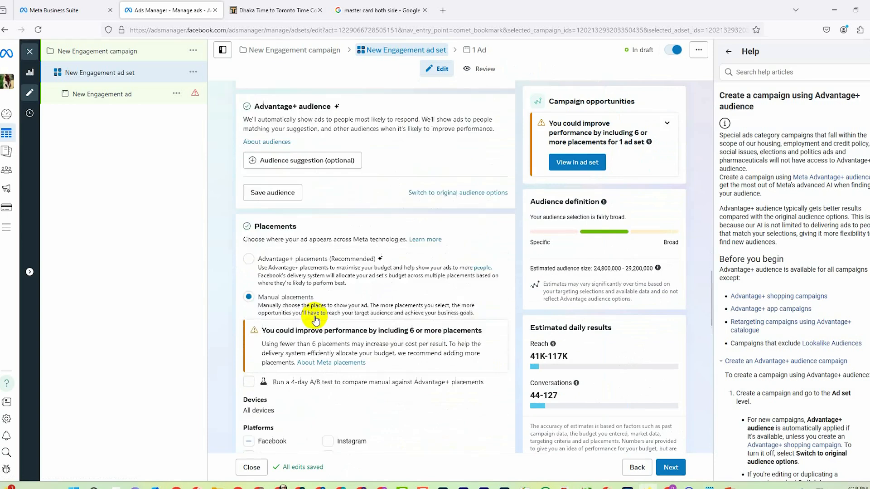
click(864, 51)
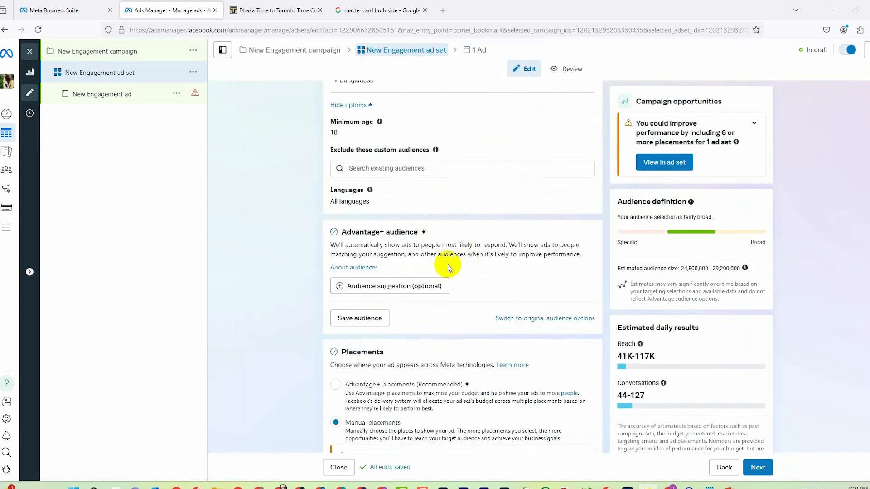
Open the account-wide audience controls in Advertising settings from the ad set, then close that page
scroll(389, 191, up, 4)
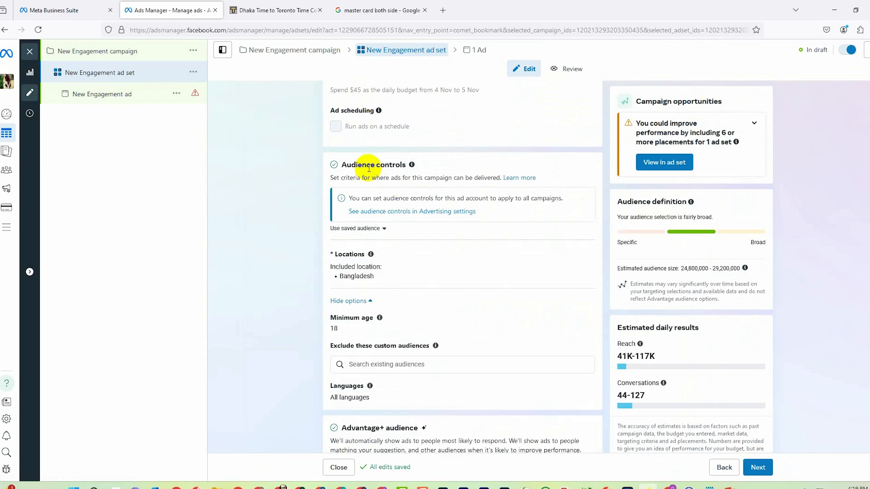
click(446, 211)
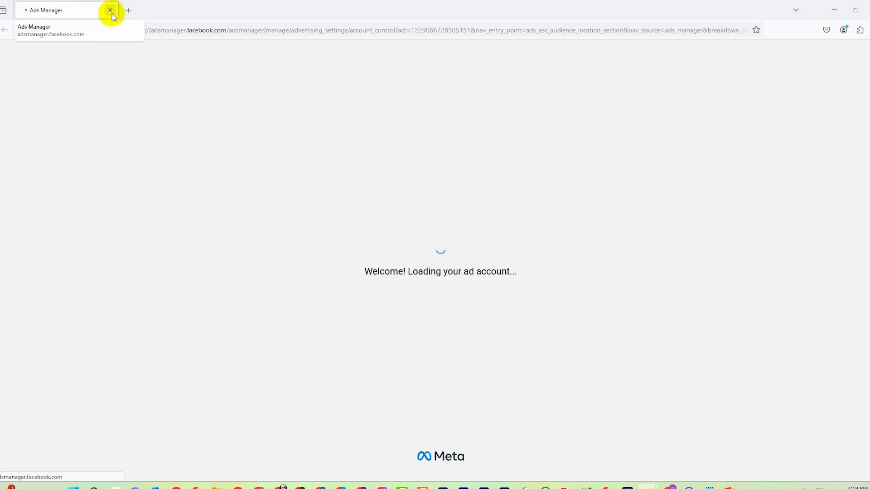
click(110, 10)
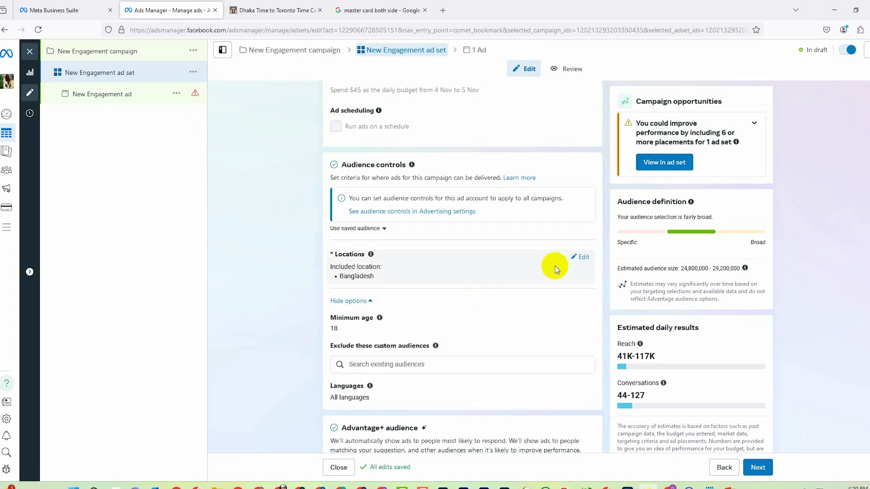
Open the ad set's locations for editing and examine the location search, the browsable location categories, the map and the remaining audience controls
click(582, 255)
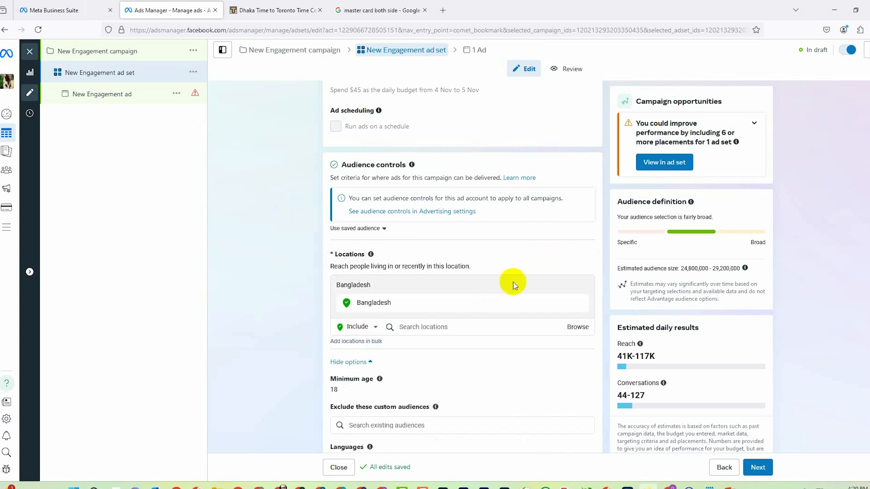
click(386, 327)
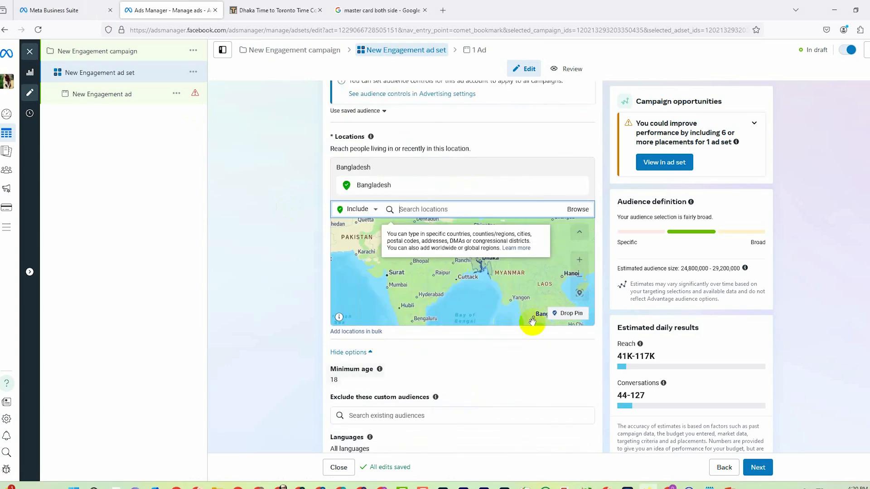
click(577, 209)
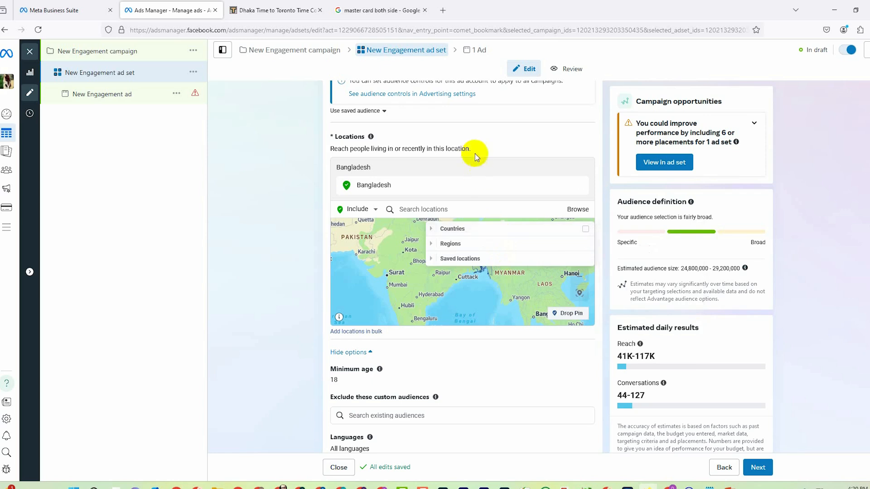
click(485, 138)
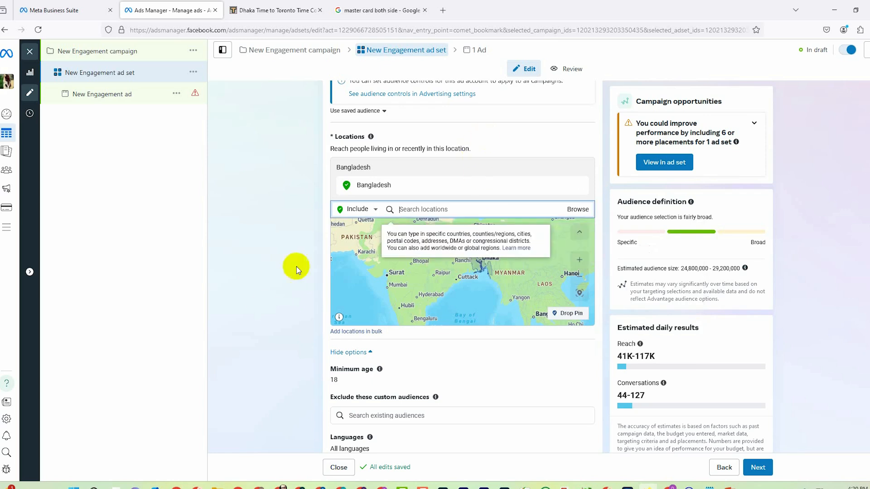
scroll(511, 334, down, 2)
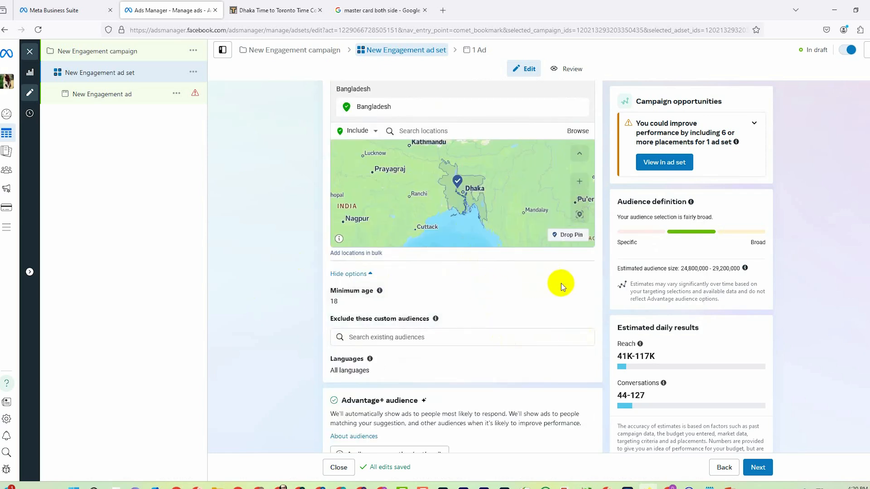
mouse_move(572, 294)
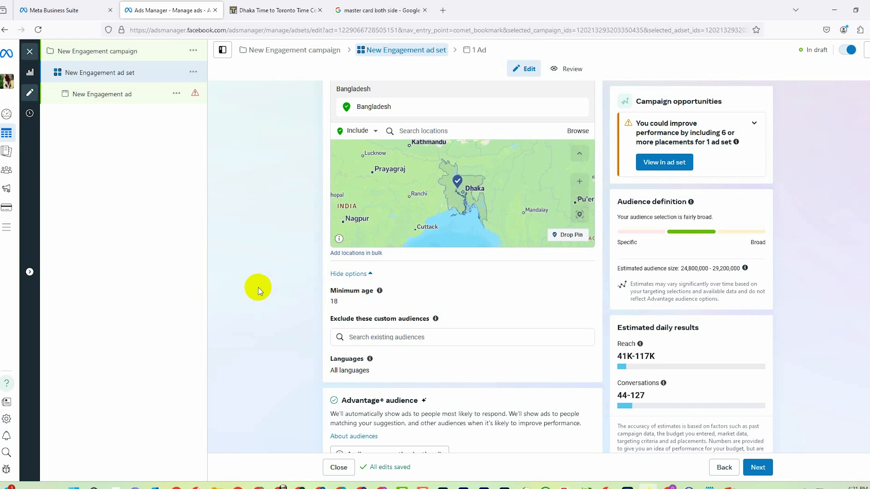
scroll(259, 290, up, 1)
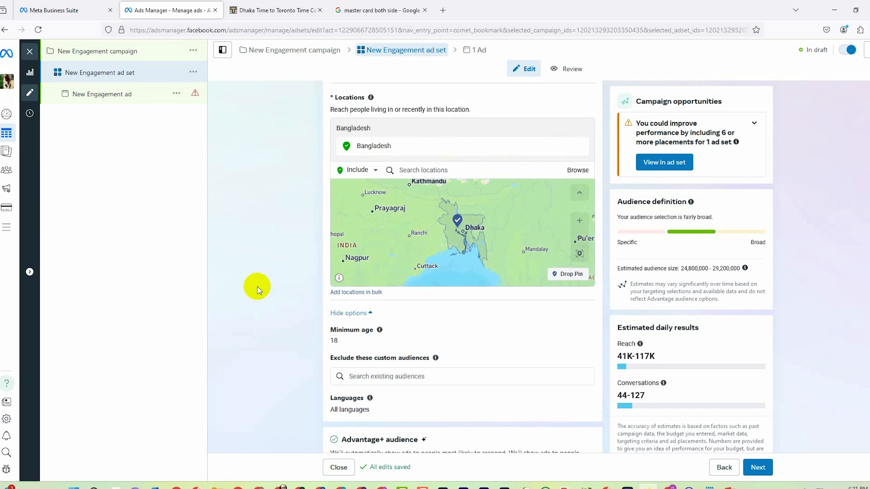